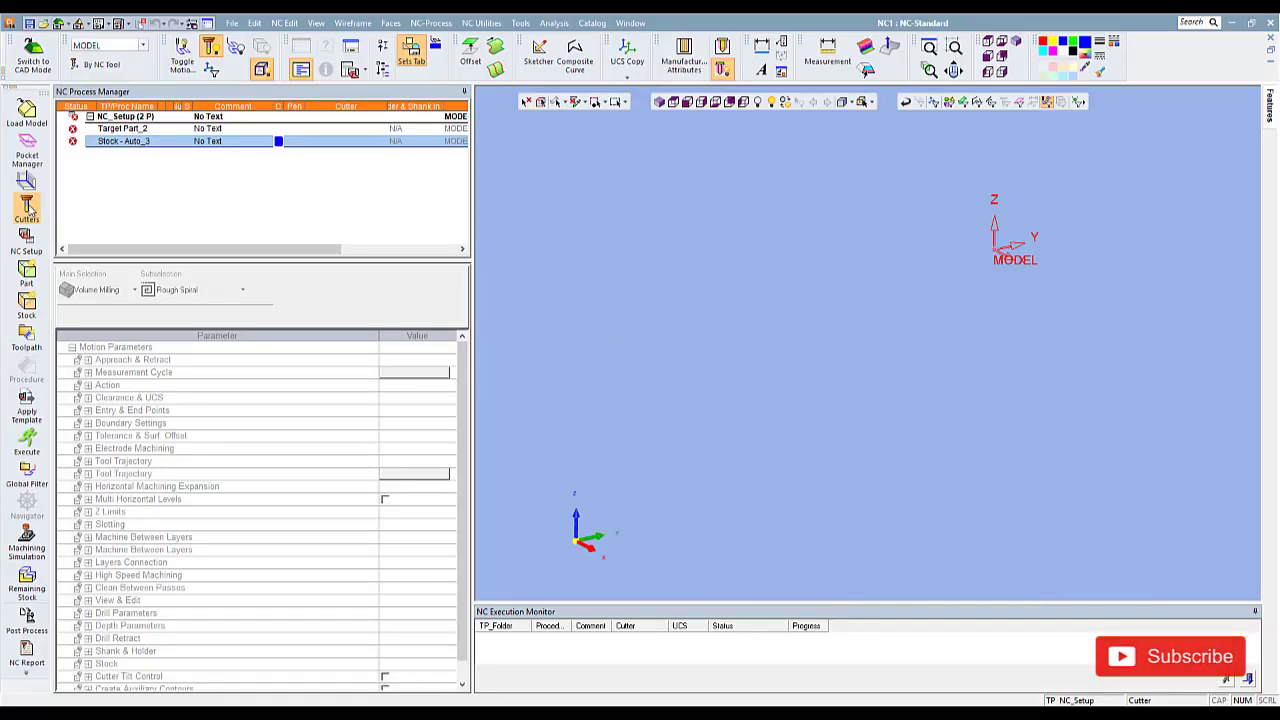
Step: Glance at the job's cutters and holders, then open the Holder Library listing BT40_typeA holders
left_click(26, 207)
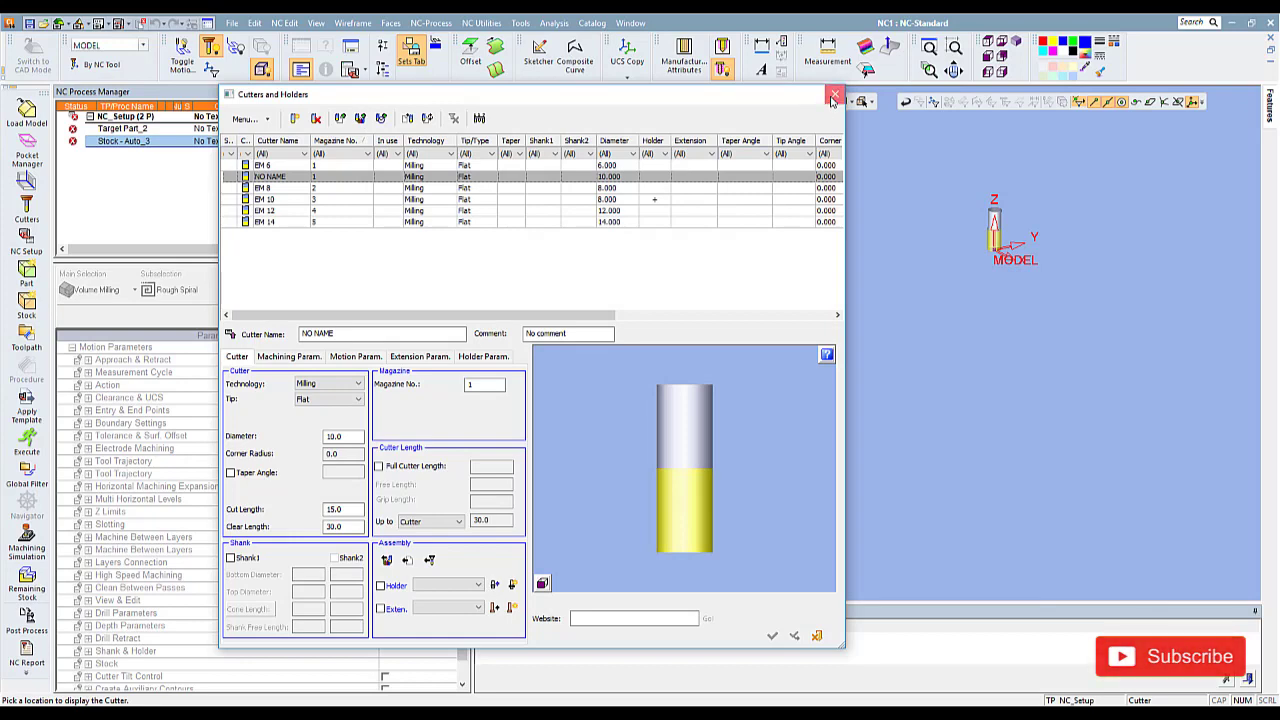
left_click(833, 98)
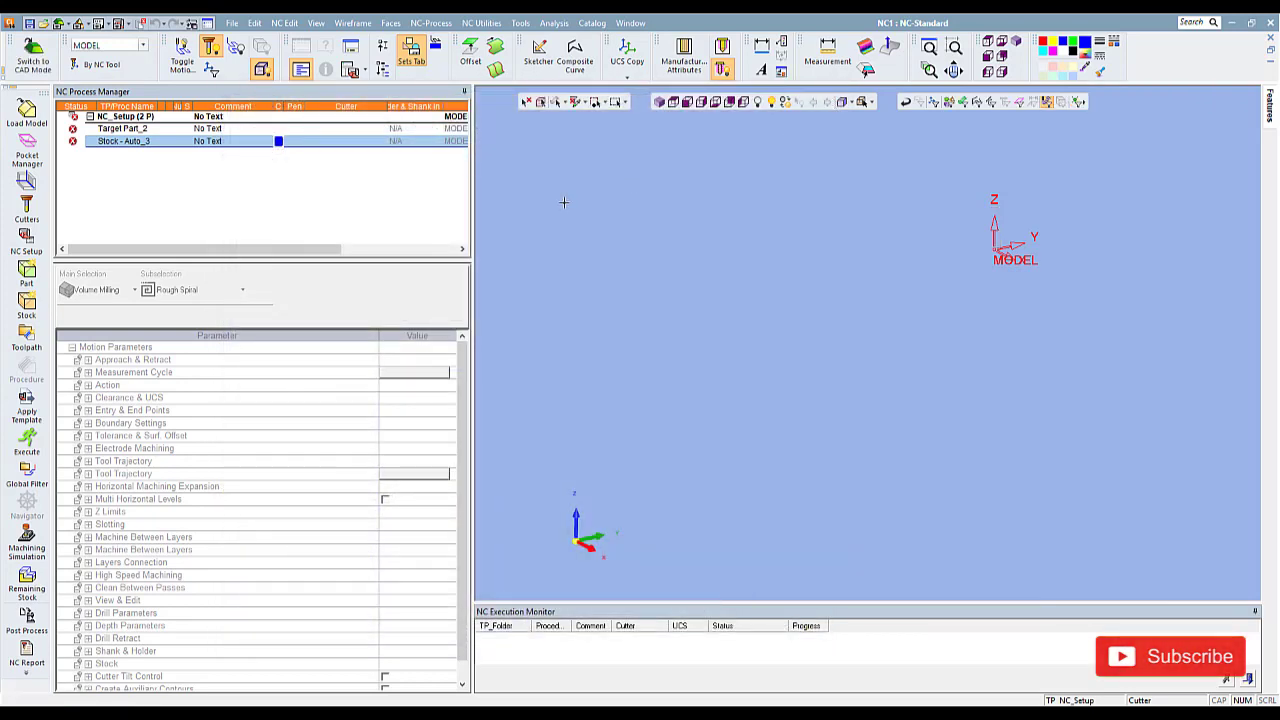
left_click(520, 24)
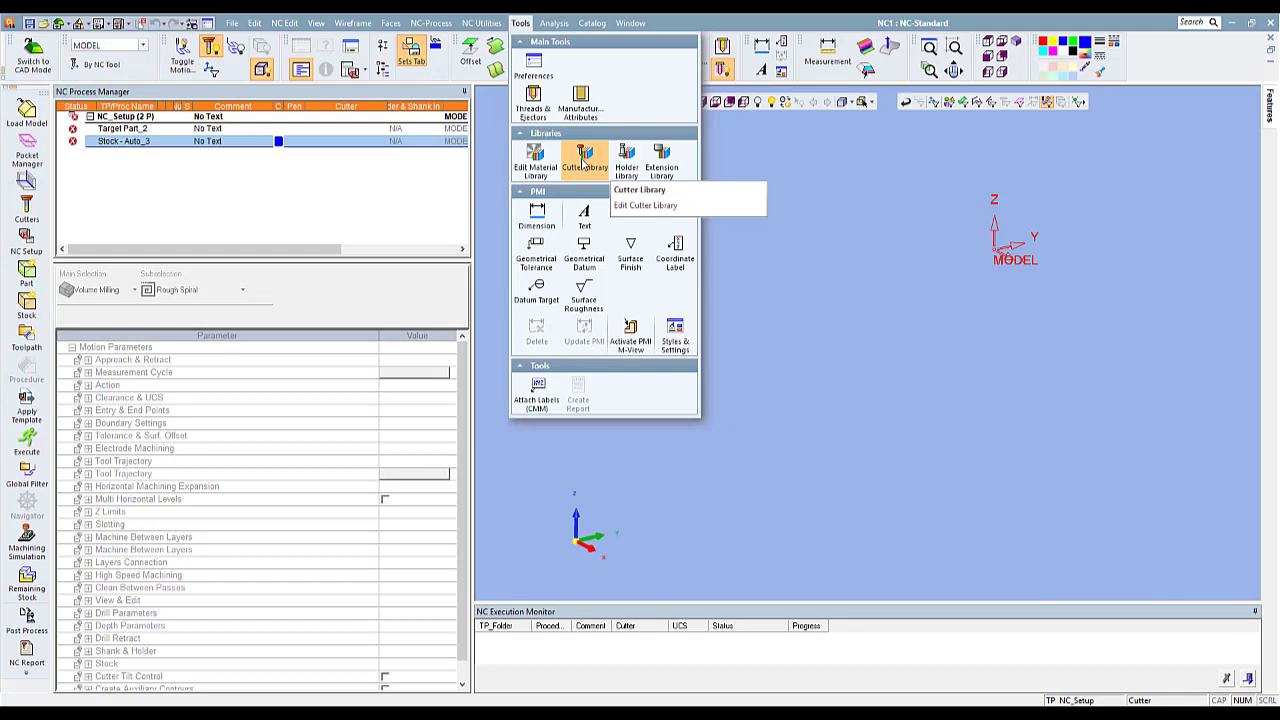
left_click(632, 167)
left_click_drag(628, 150, 568, 109)
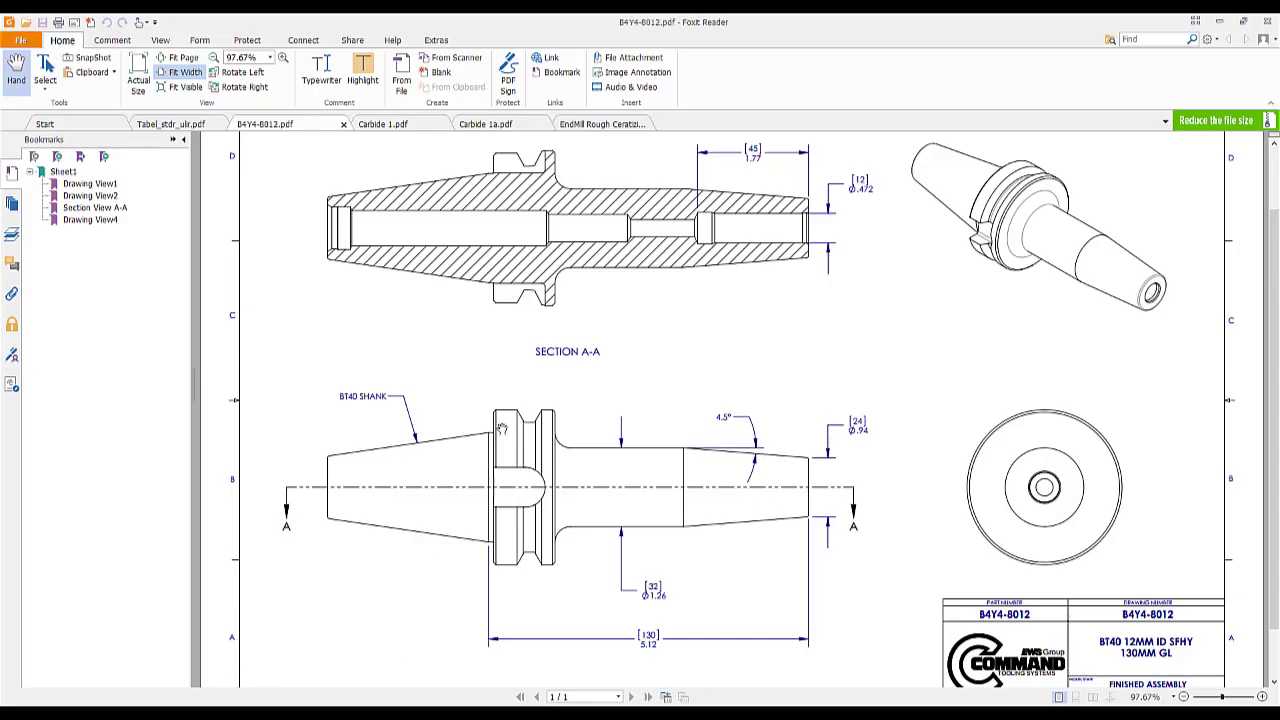
scroll(645, 302, "up", 1)
scroll(645, 302, "down", 2)
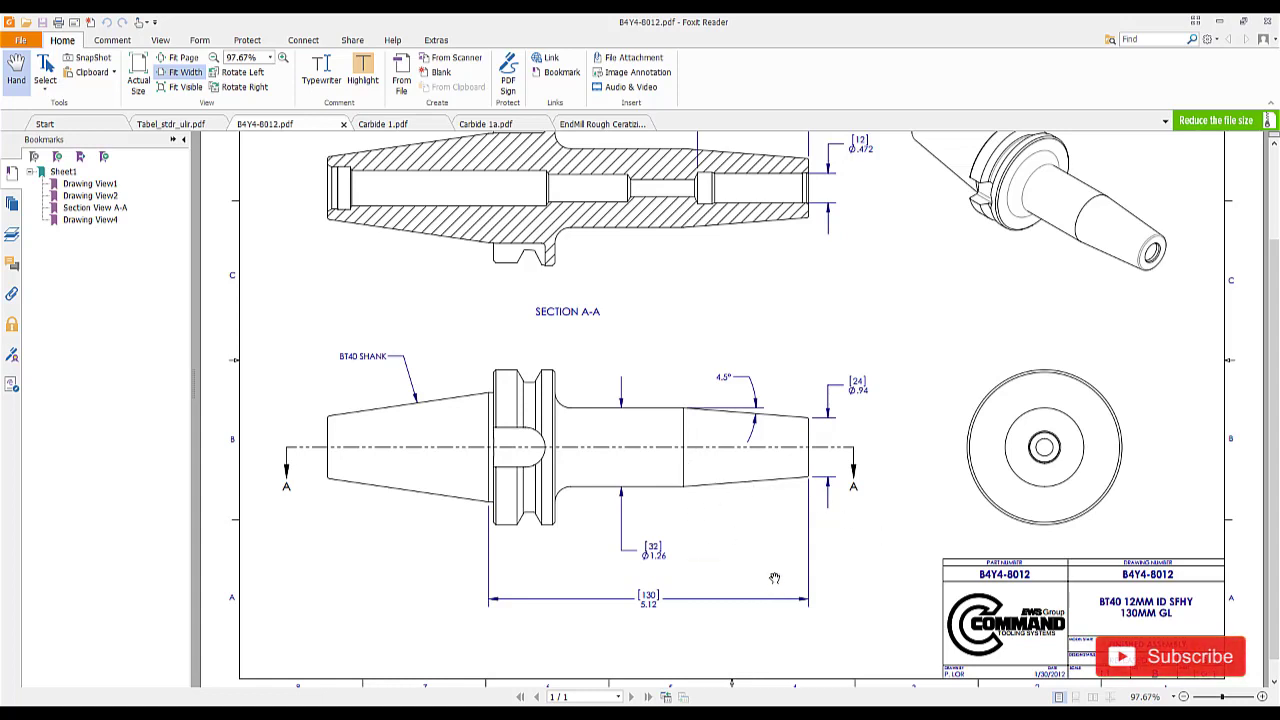
scroll(728, 531, "up", 1)
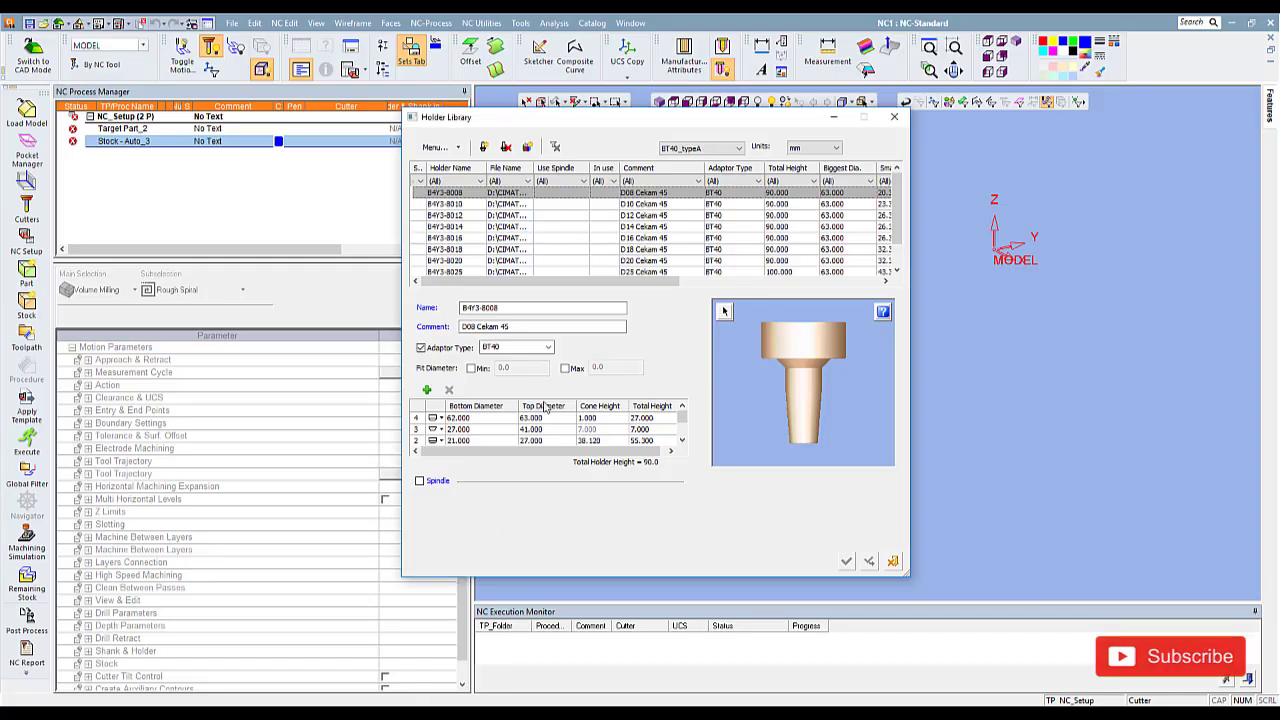
Step: Close the Holder Library and switch to the B4Y4-8012 holder model window
left_click(893, 563)
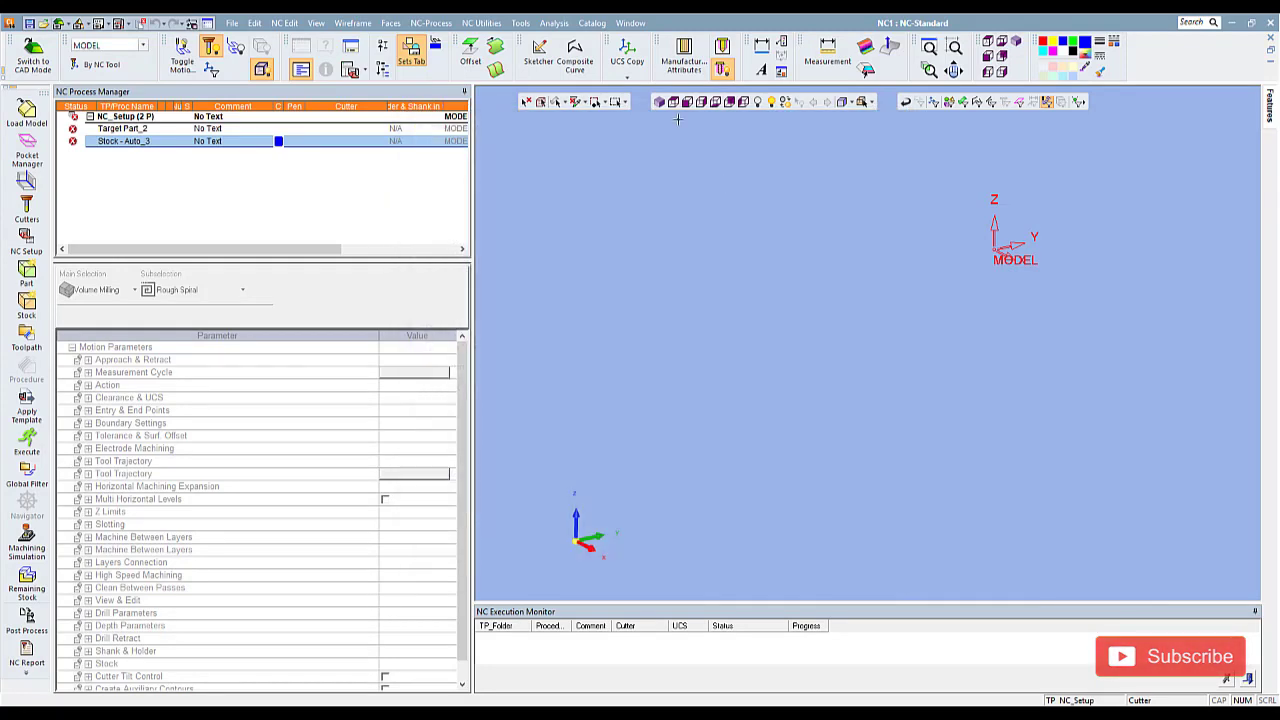
left_click(631, 23)
left_click(660, 150)
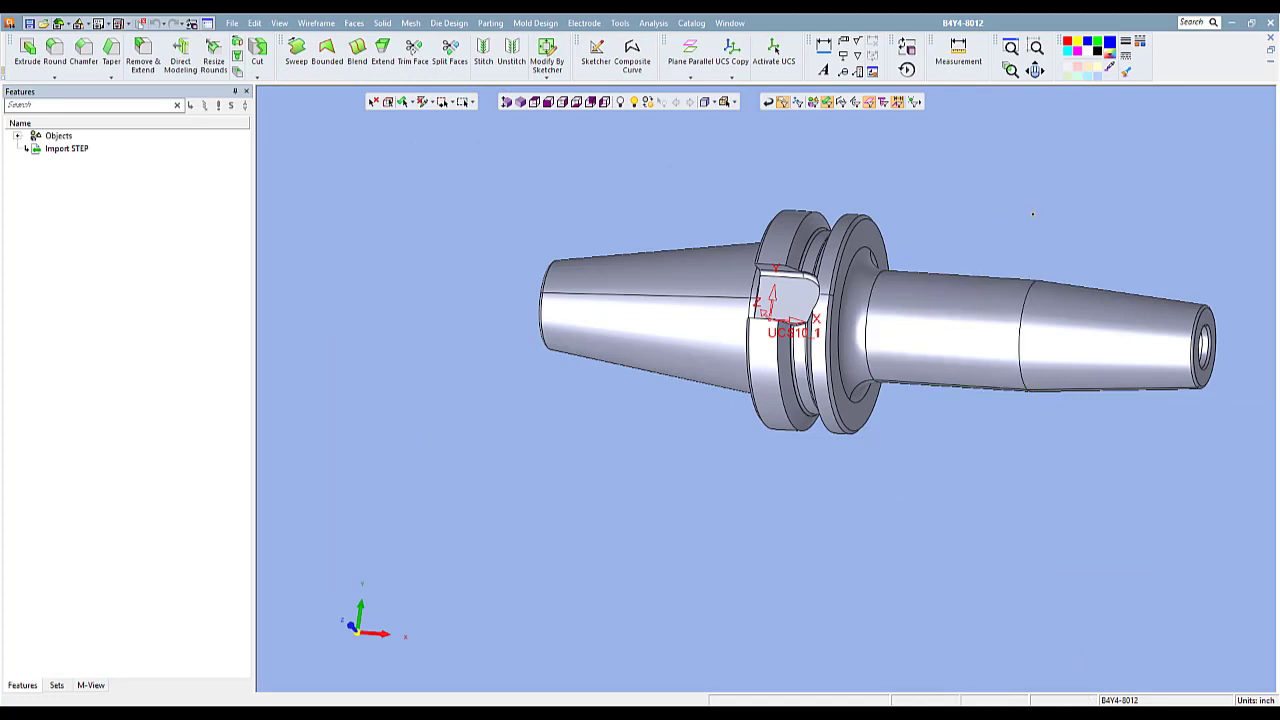
Step: Measure the B4Y4-8012 holder from the arc edge to the end face: 51.042 mm
left_click(958, 52)
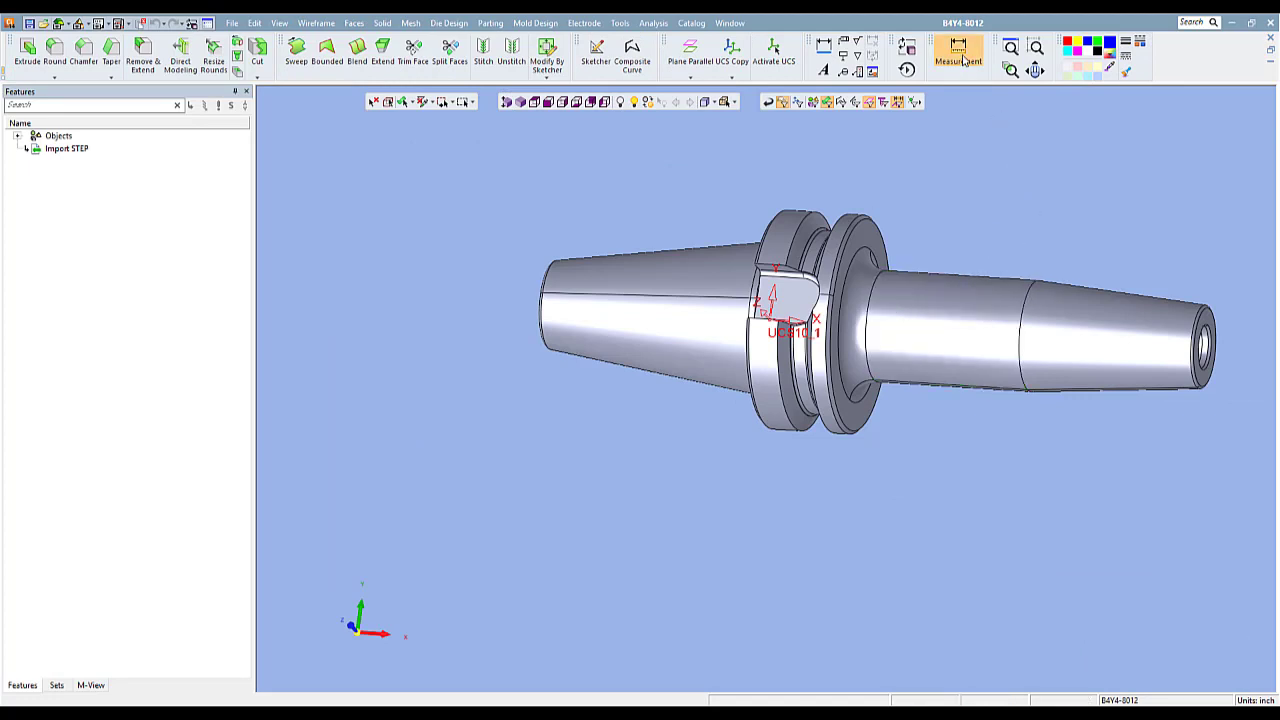
left_click(1028, 289)
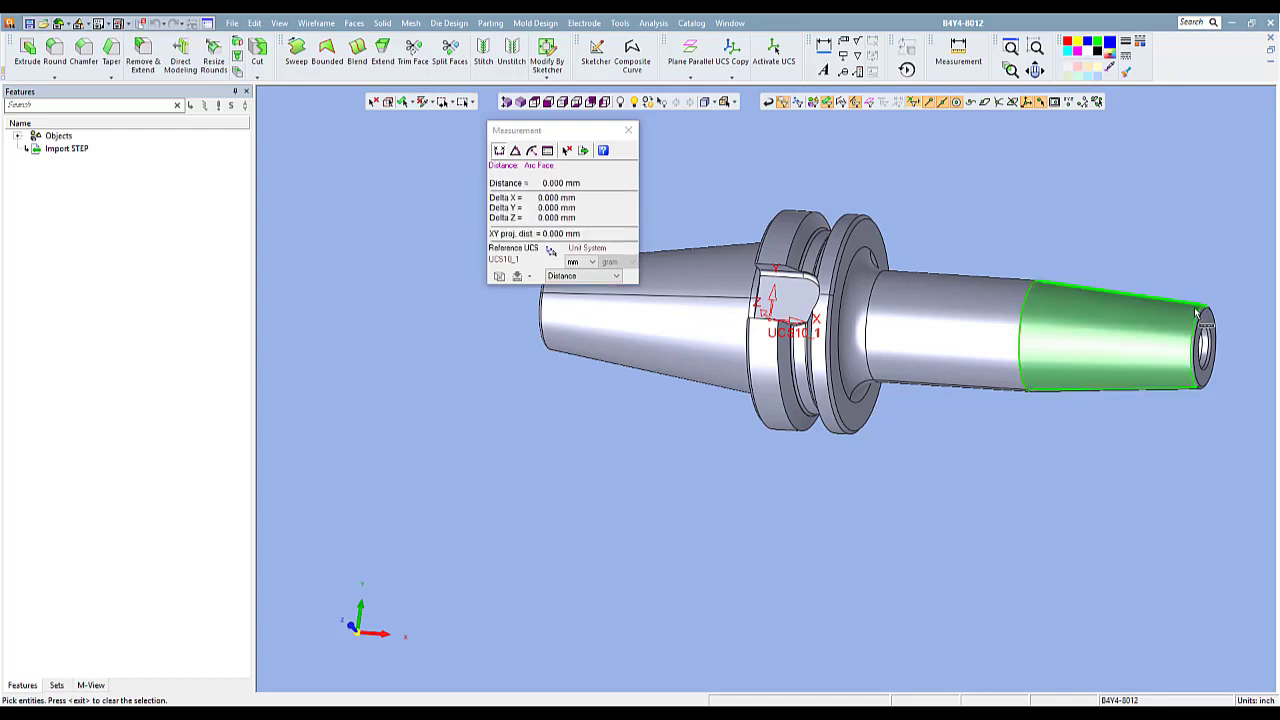
left_click(1205, 343)
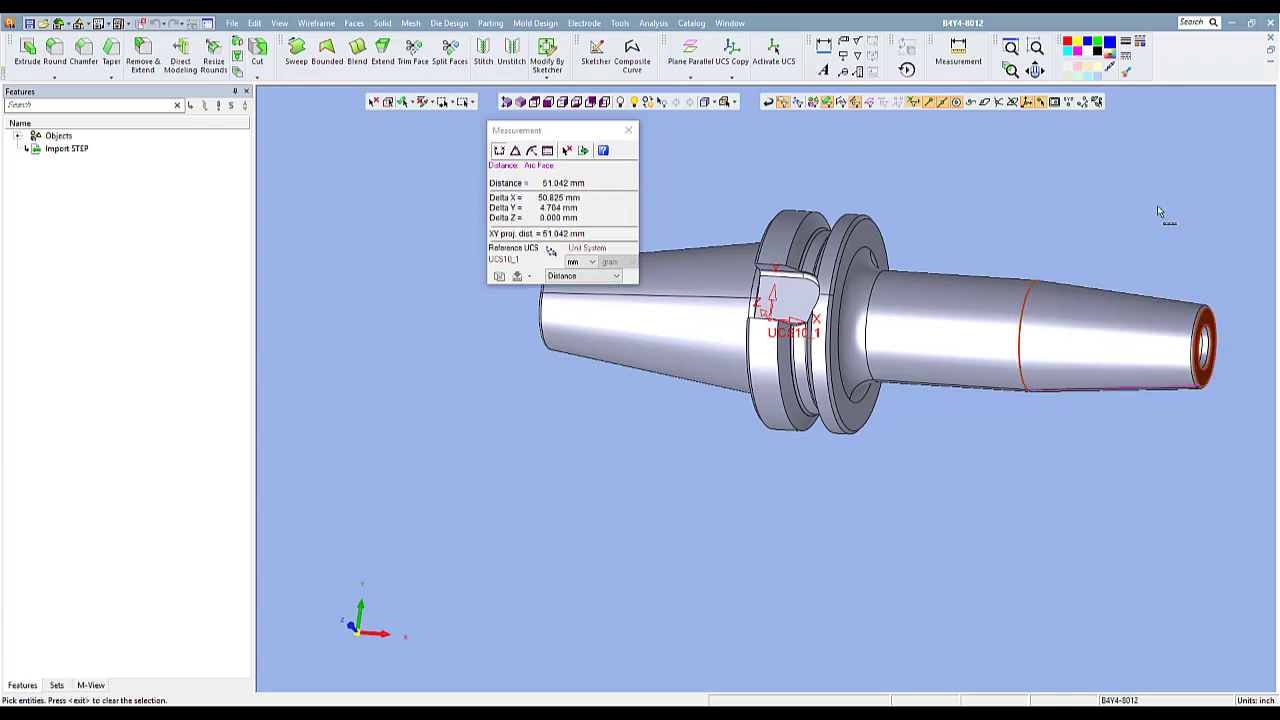
left_click(628, 130)
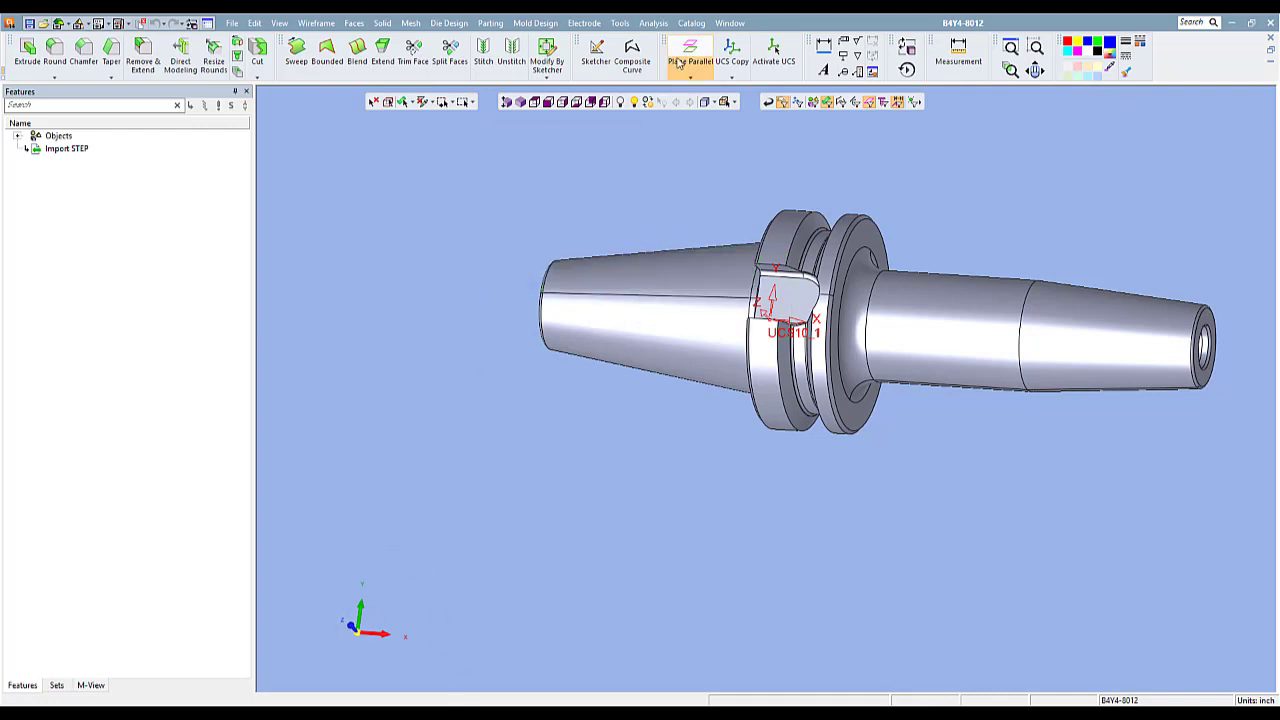
left_click(730, 23)
Step: Back in NC1, check the Extension Library's EXT1 and the empty DRILLCHUCK library, then close it
left_click(746, 142)
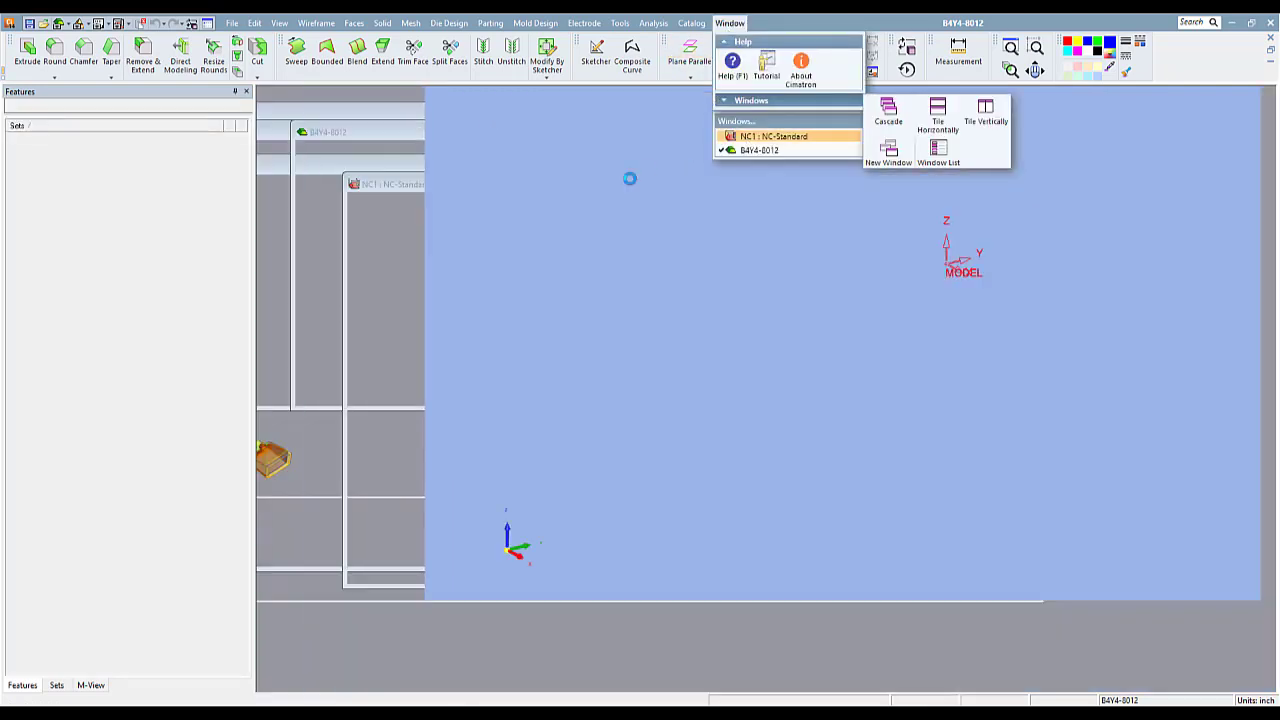
left_click(520, 23)
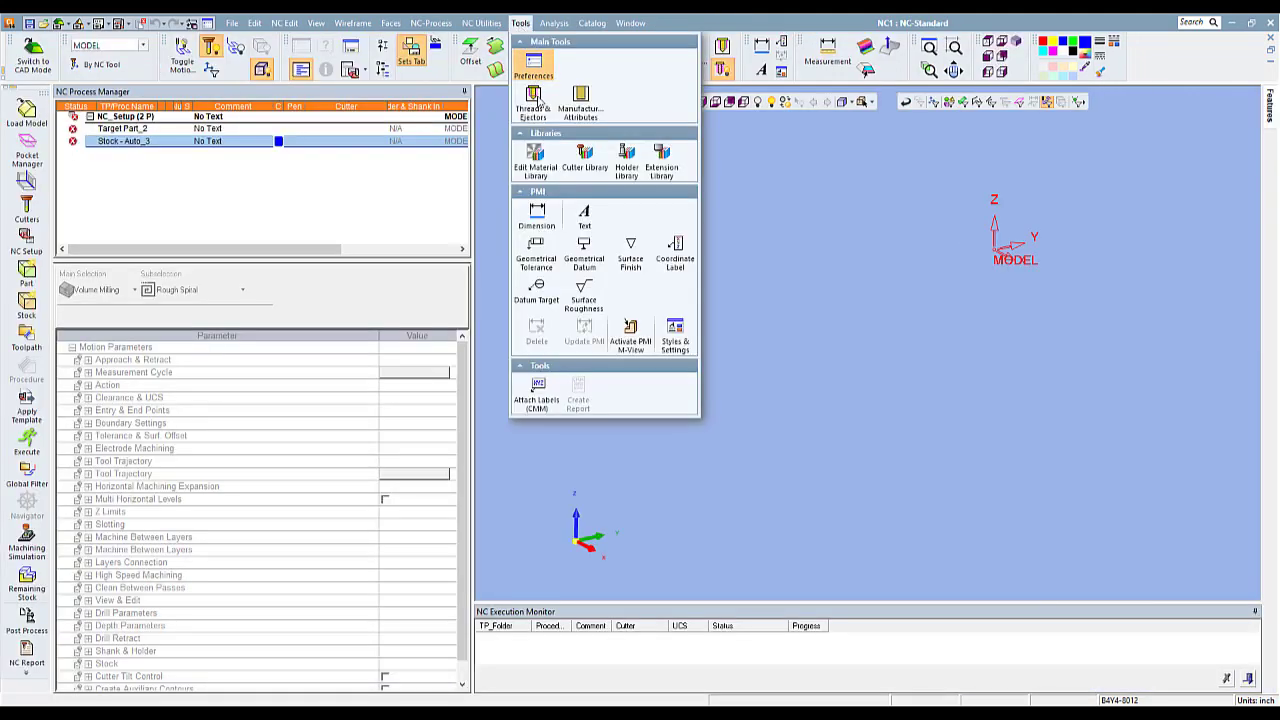
left_click(665, 168)
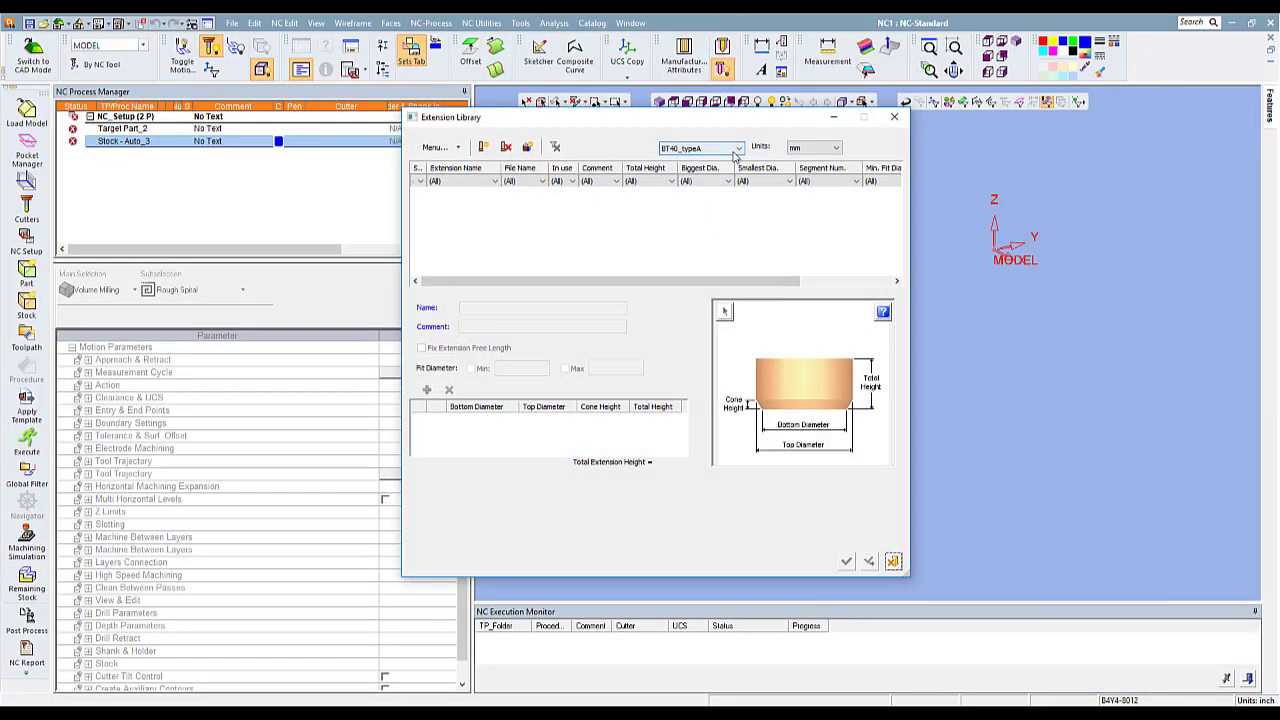
left_click(738, 148)
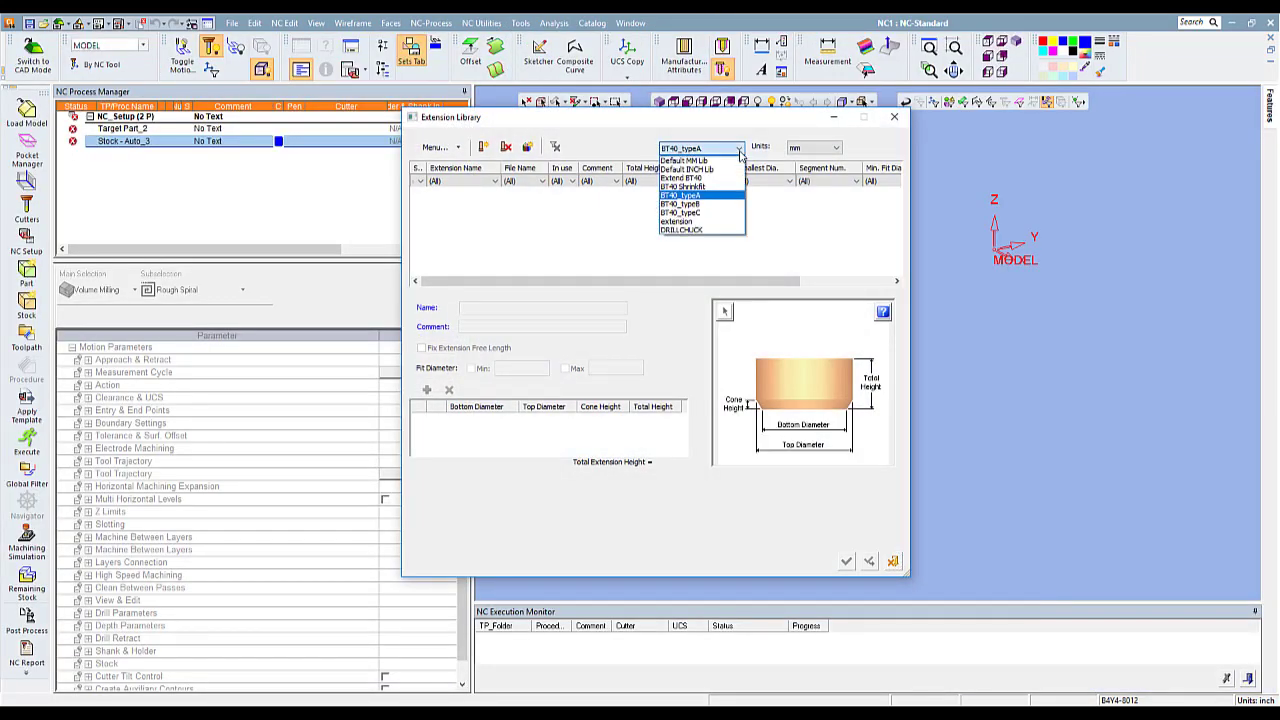
left_click(731, 221)
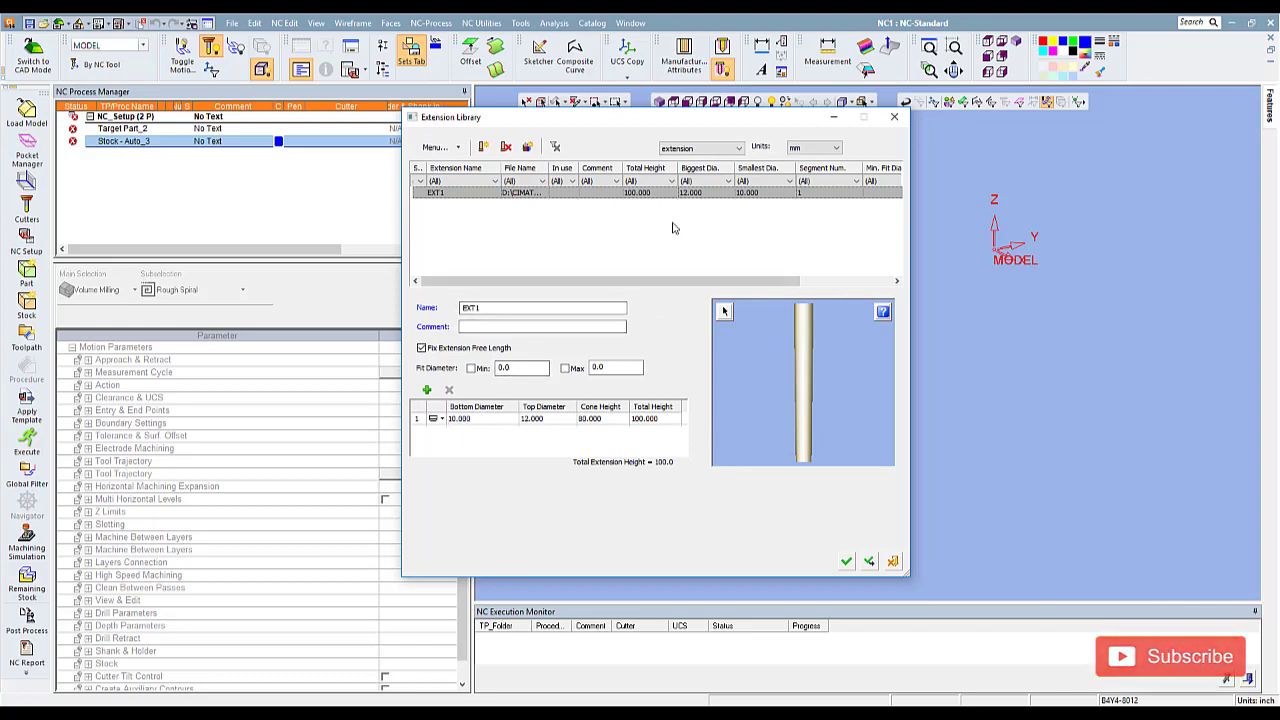
left_click(740, 151)
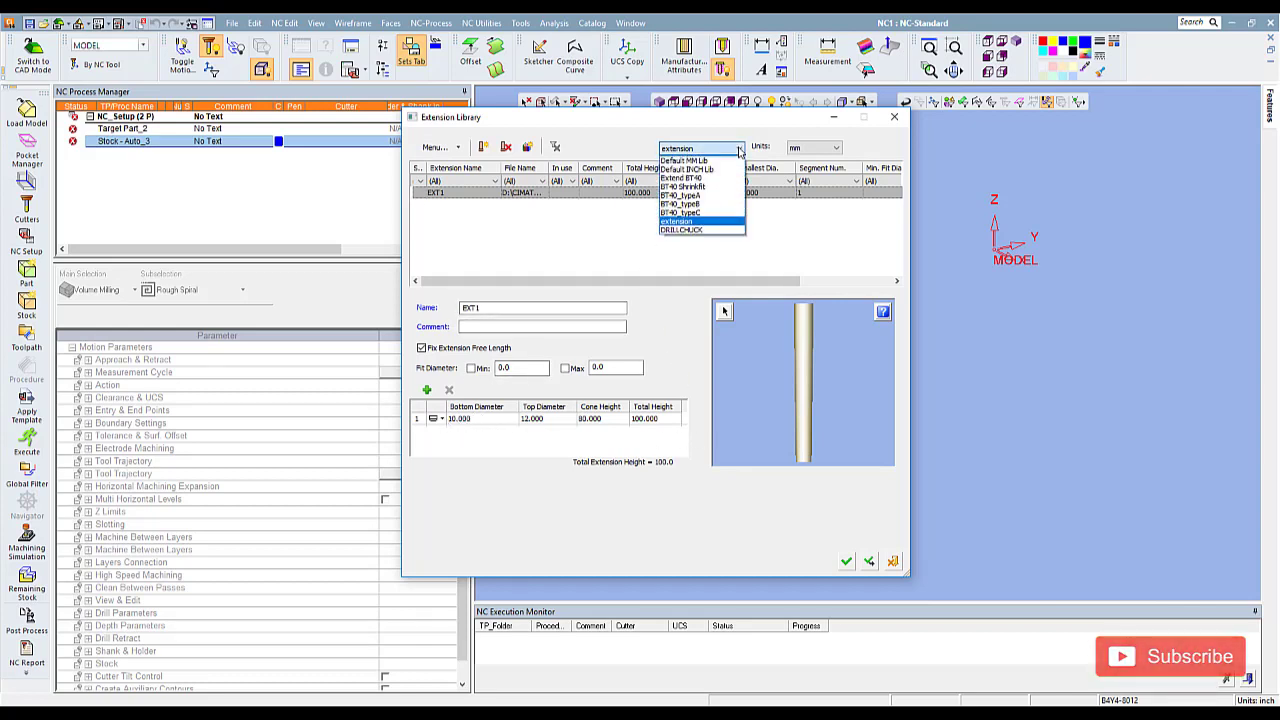
left_click(716, 231)
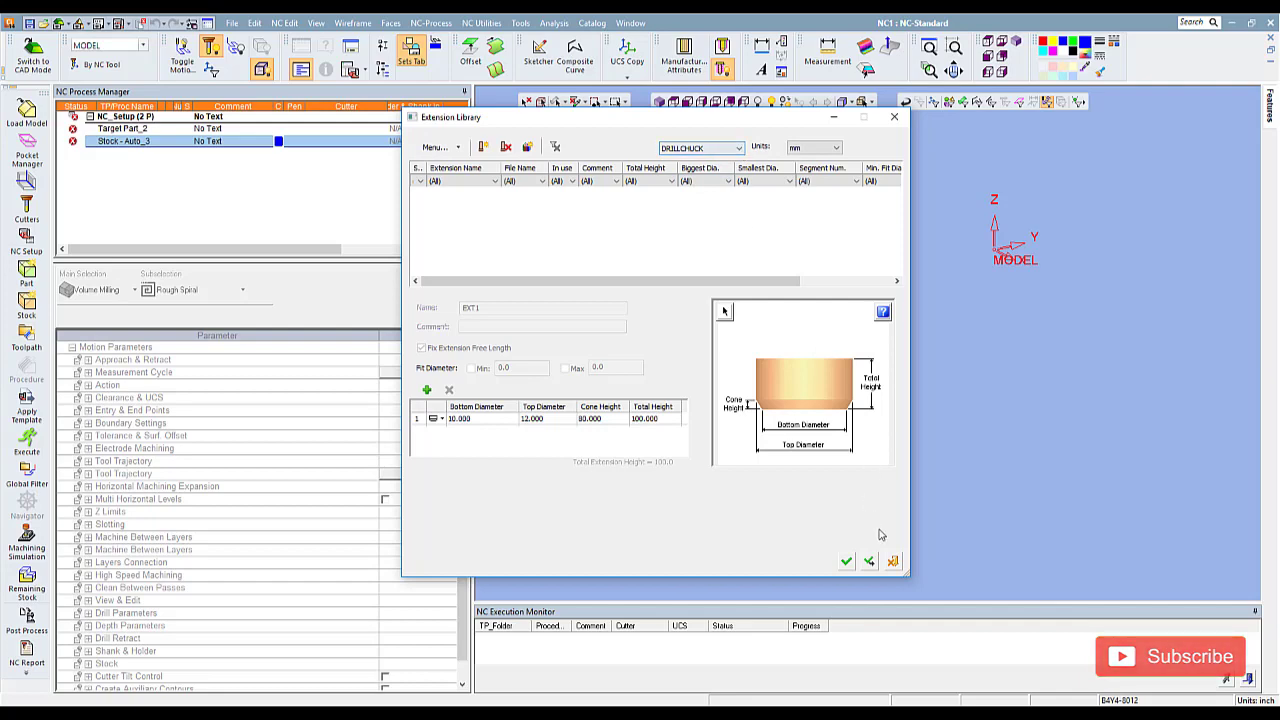
left_click(893, 561)
left_click(528, 26)
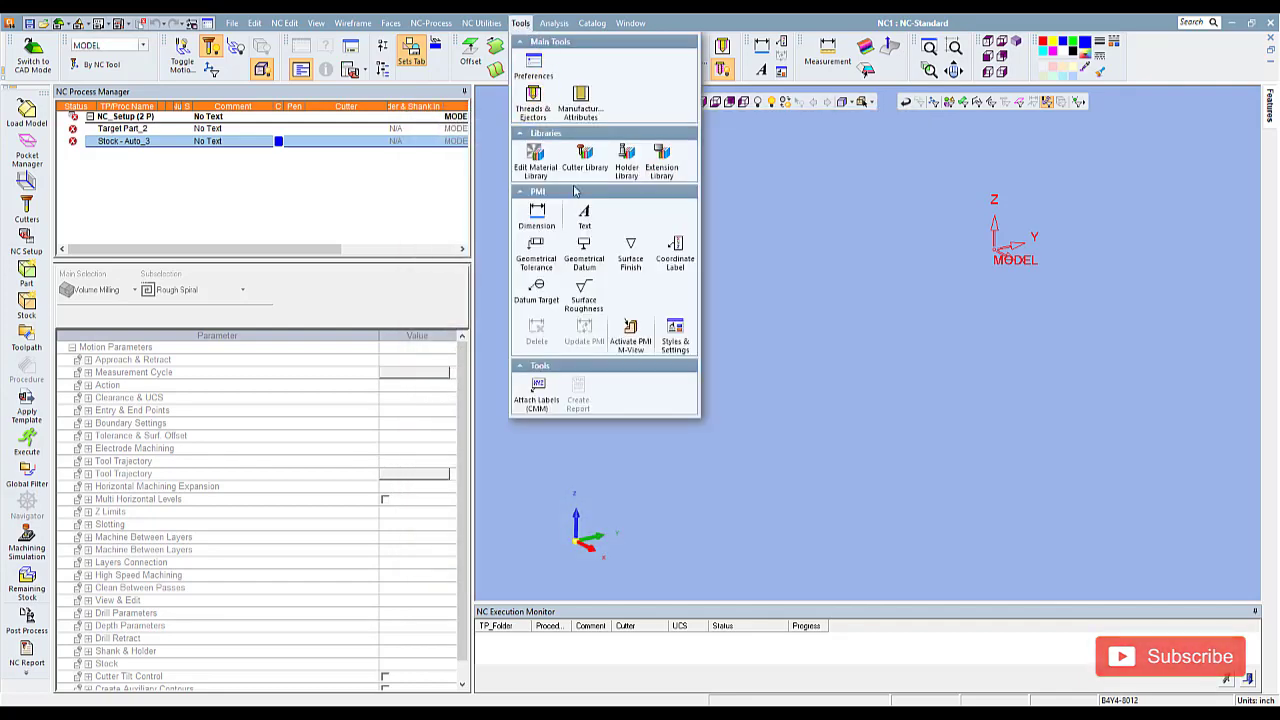
left_click(618, 162)
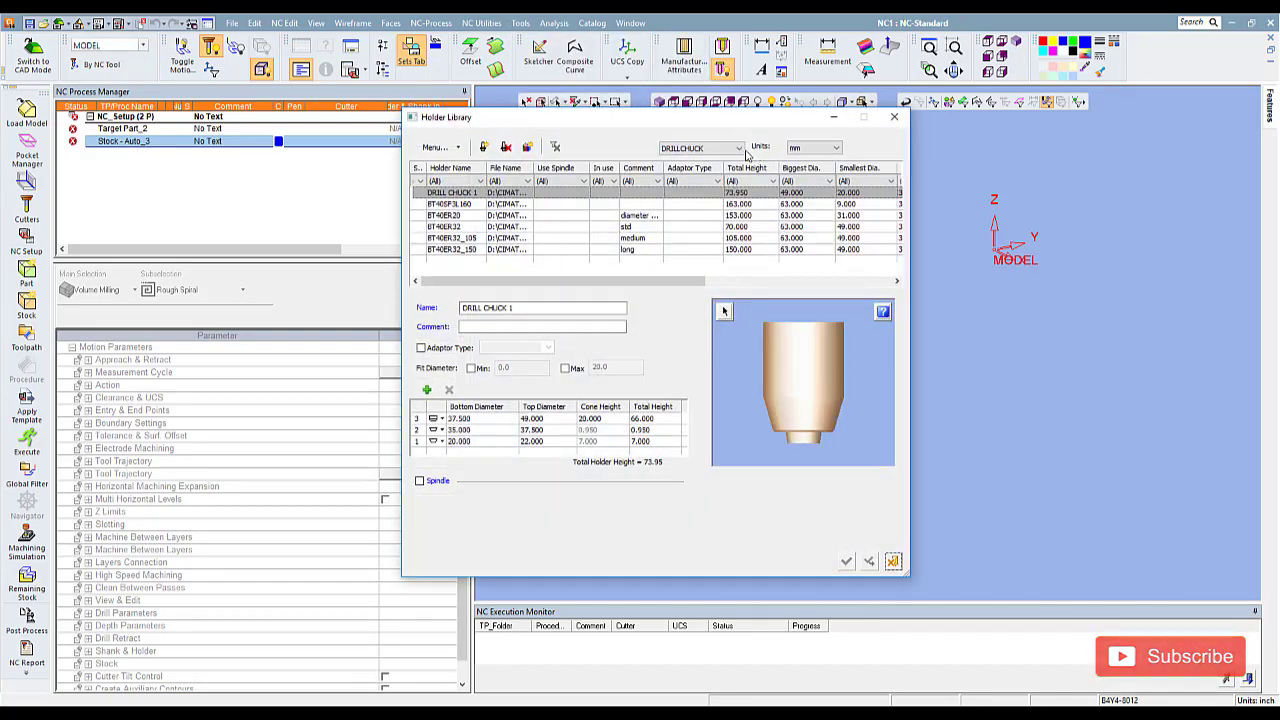
left_click(738, 148)
left_click(703, 232)
left_click(466, 205)
left_click(457, 216)
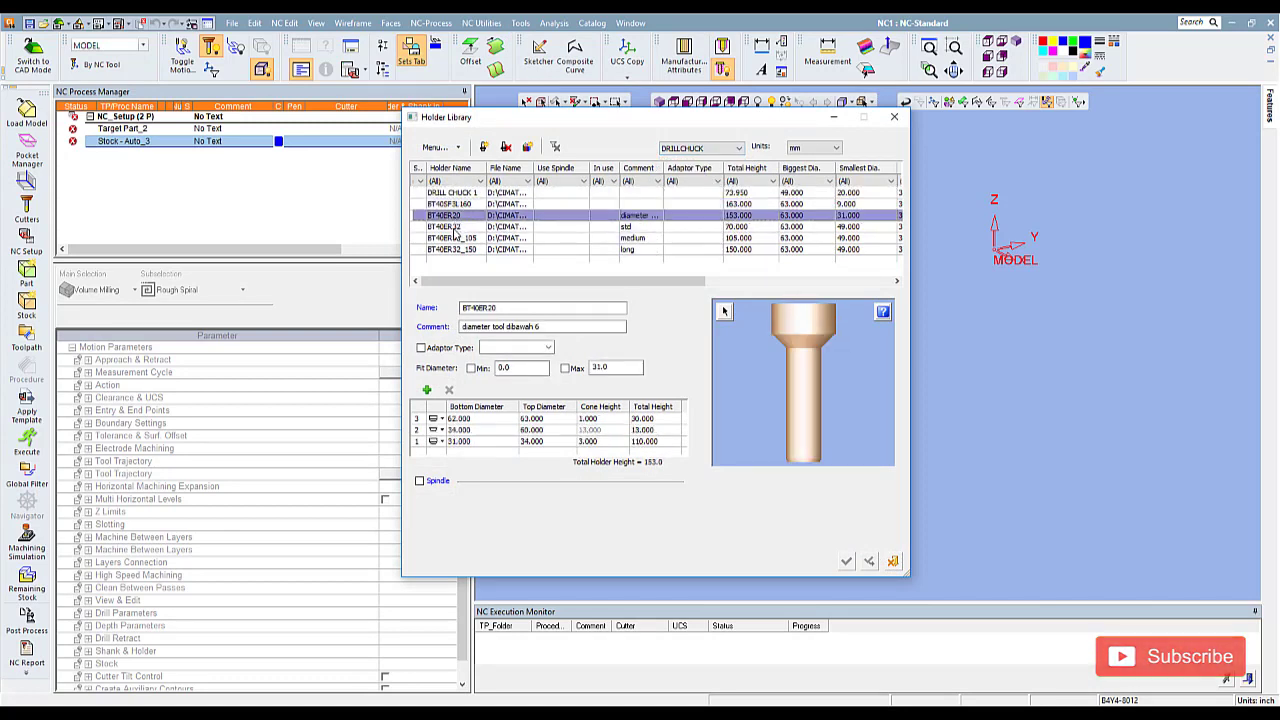
left_click(455, 228)
left_click(455, 238)
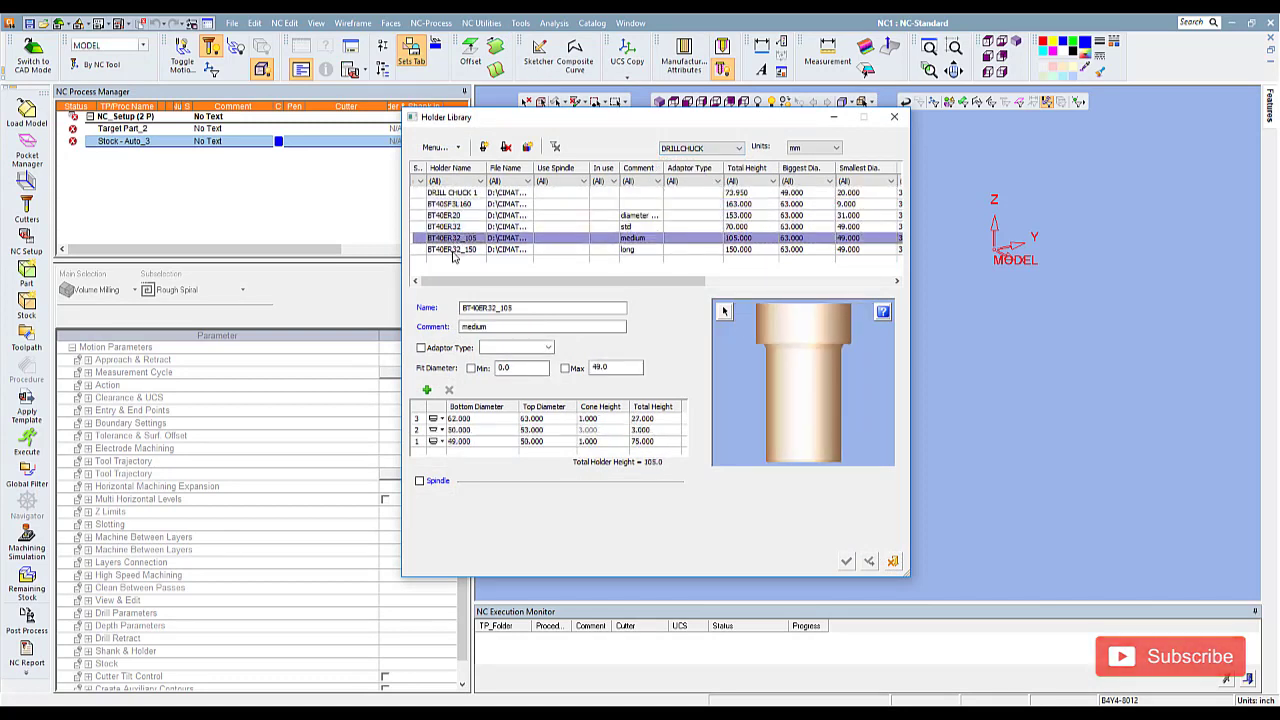
left_click(455, 249)
left_click(453, 238)
left_click(455, 227)
left_click(457, 204)
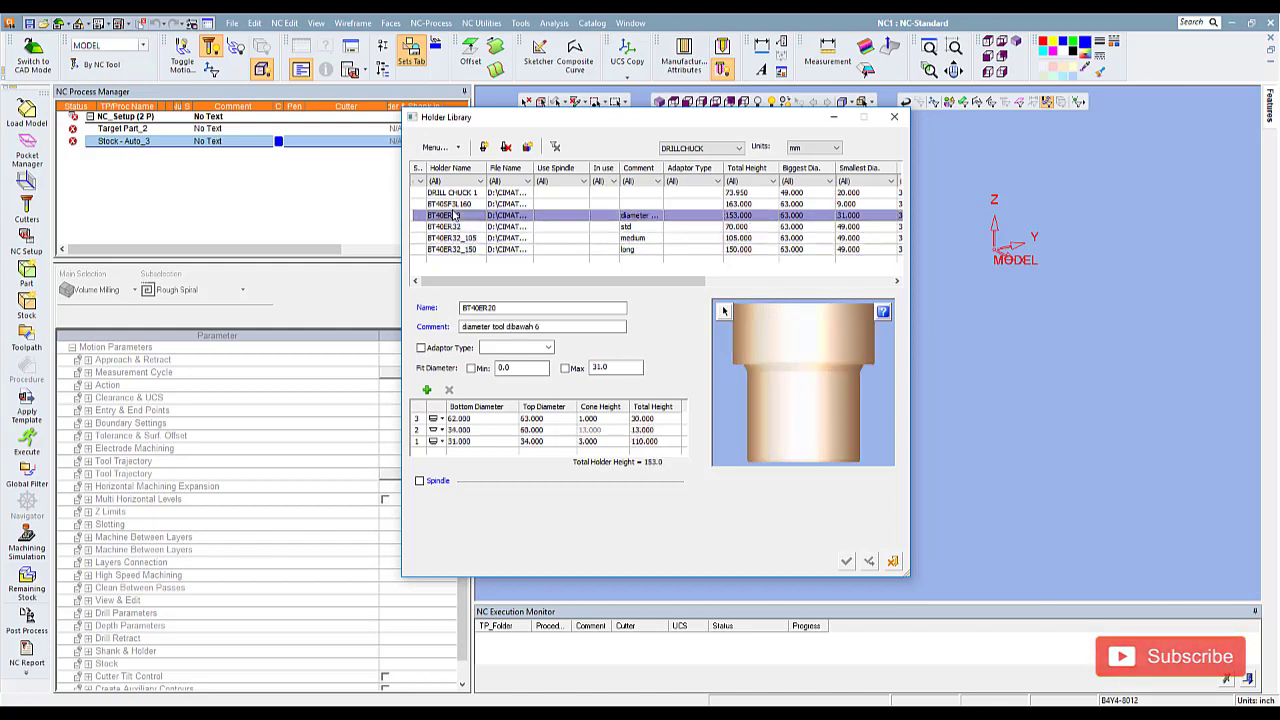
left_click(460, 193)
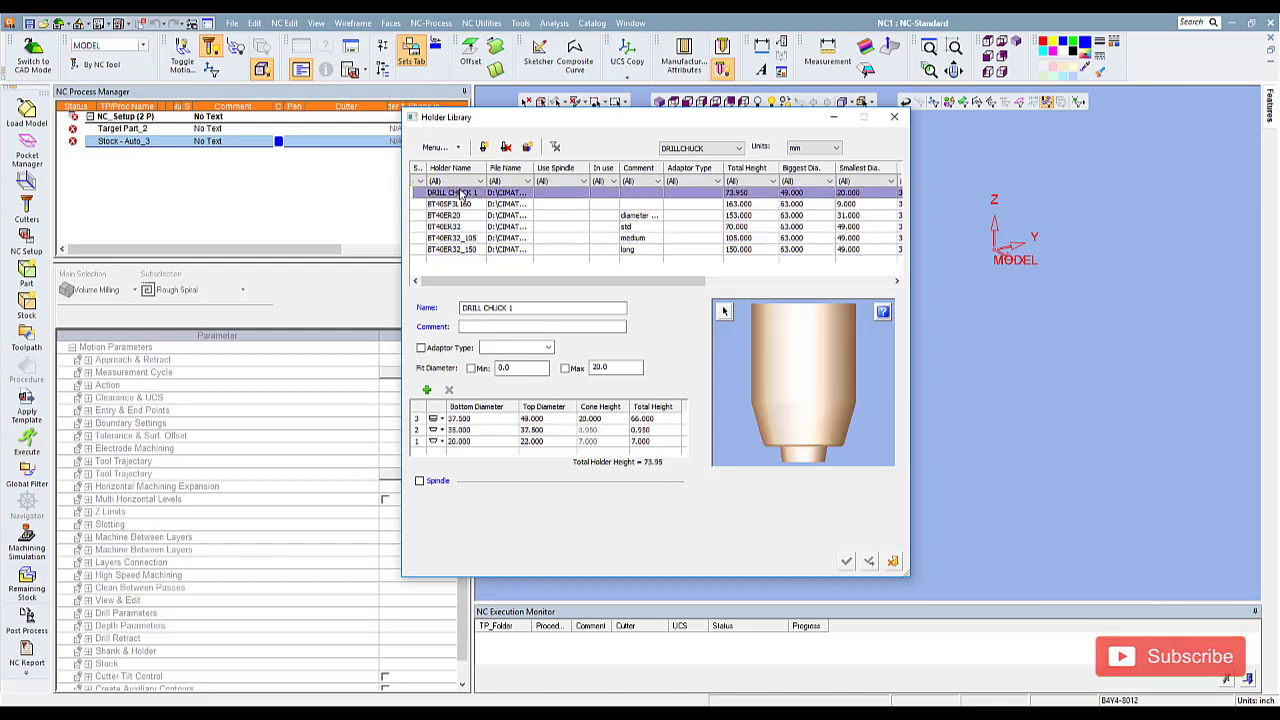
left_click(893, 562)
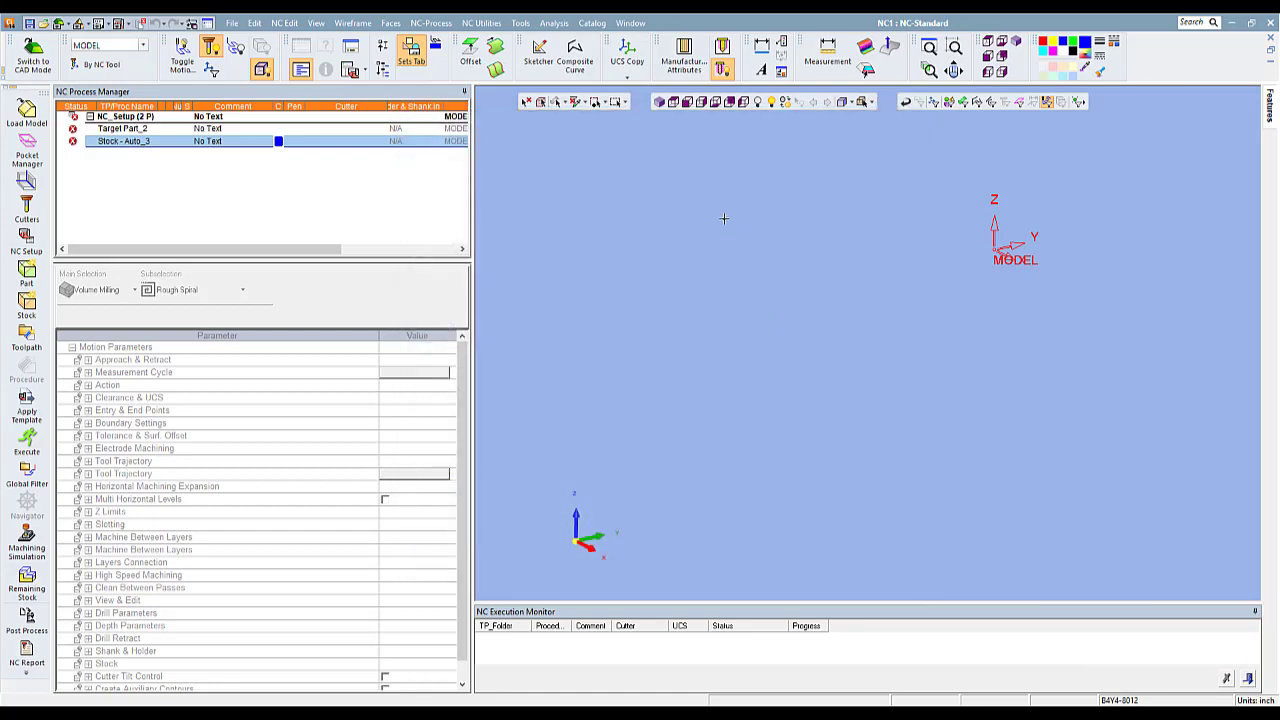
Step: In the Cutter Library, create a new compound library named 'Lib Cutter Saya'
left_click(520, 23)
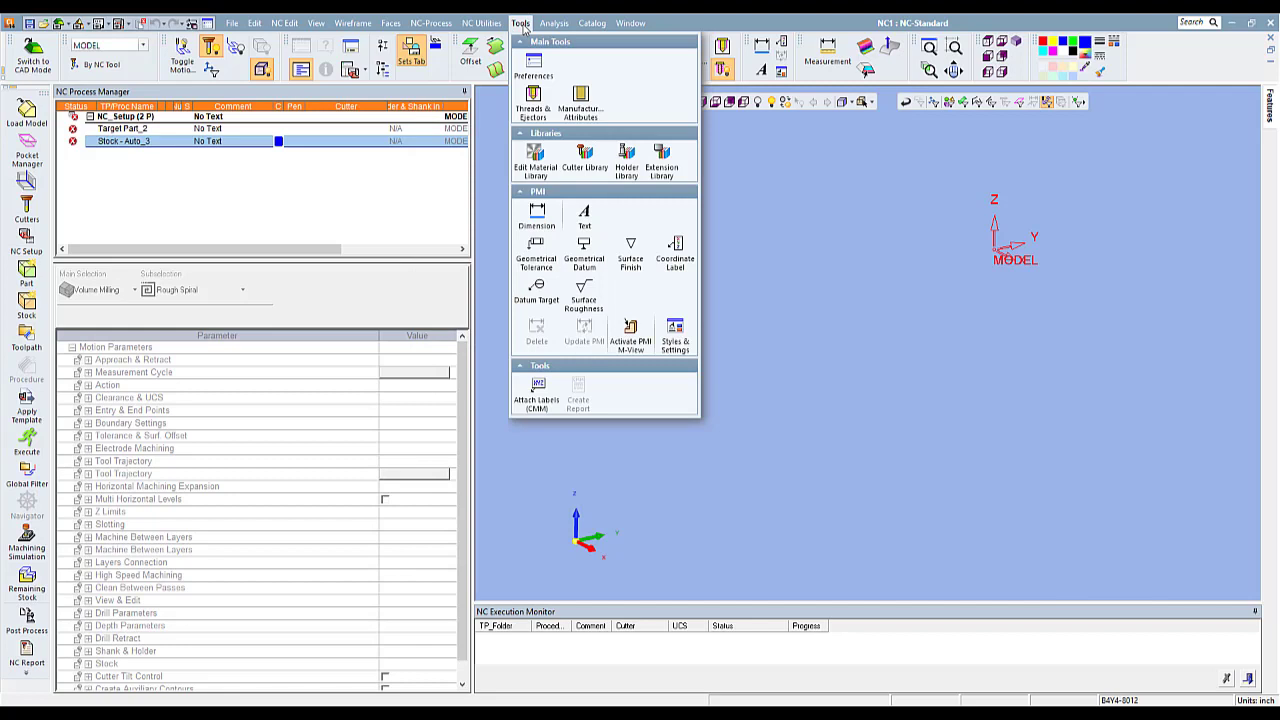
left_click(590, 175)
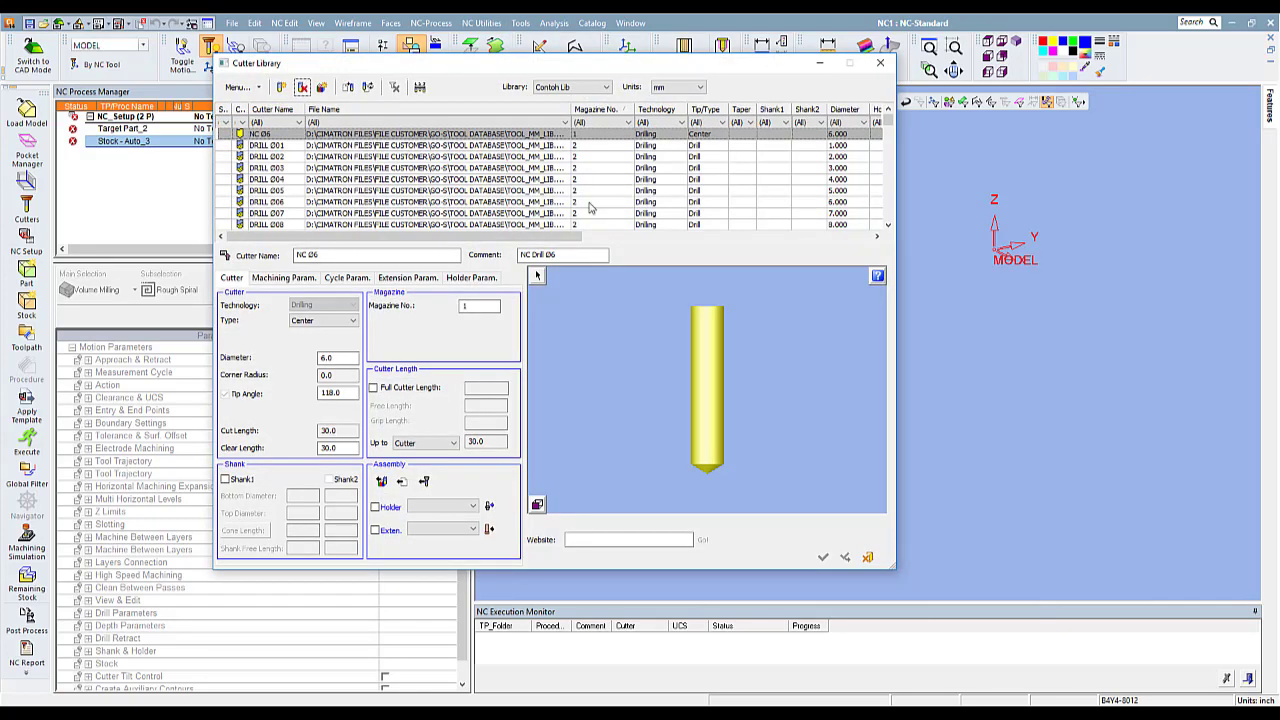
left_click_drag(338, 66, 352, 75)
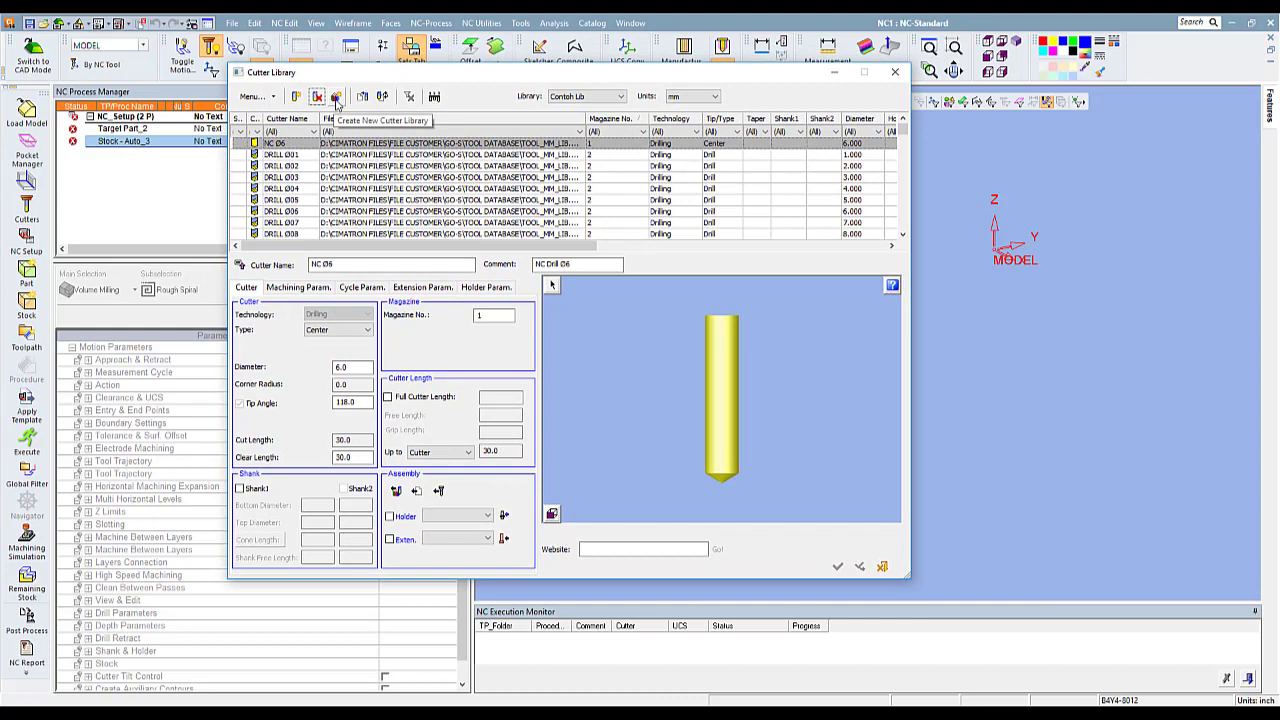
left_click(336, 97)
type("Lib Cutter")
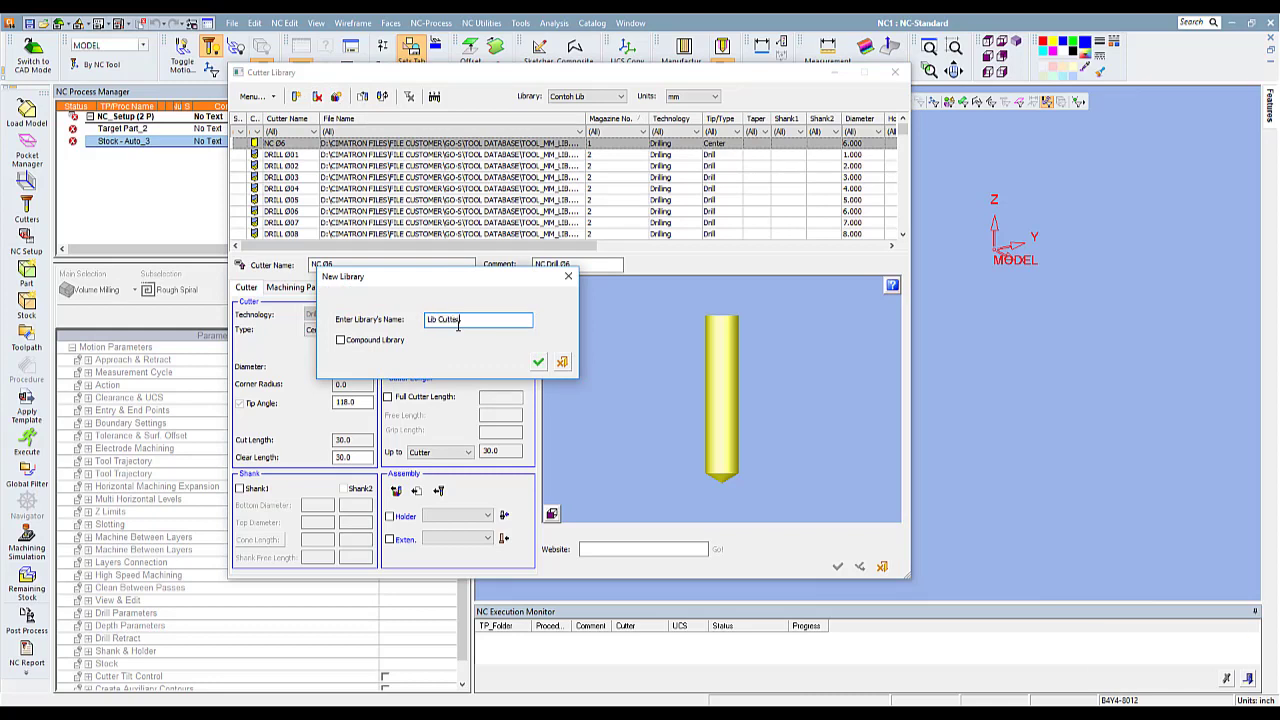
type("-Saya")
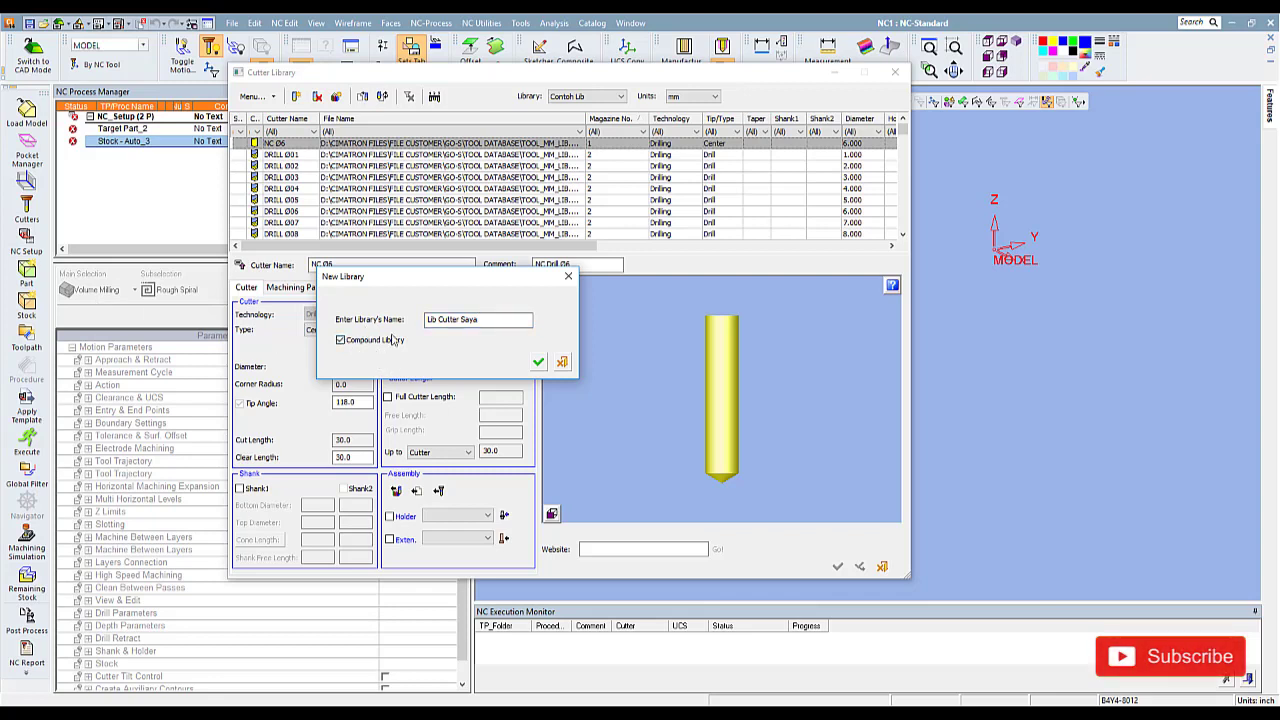
left_click(360, 340)
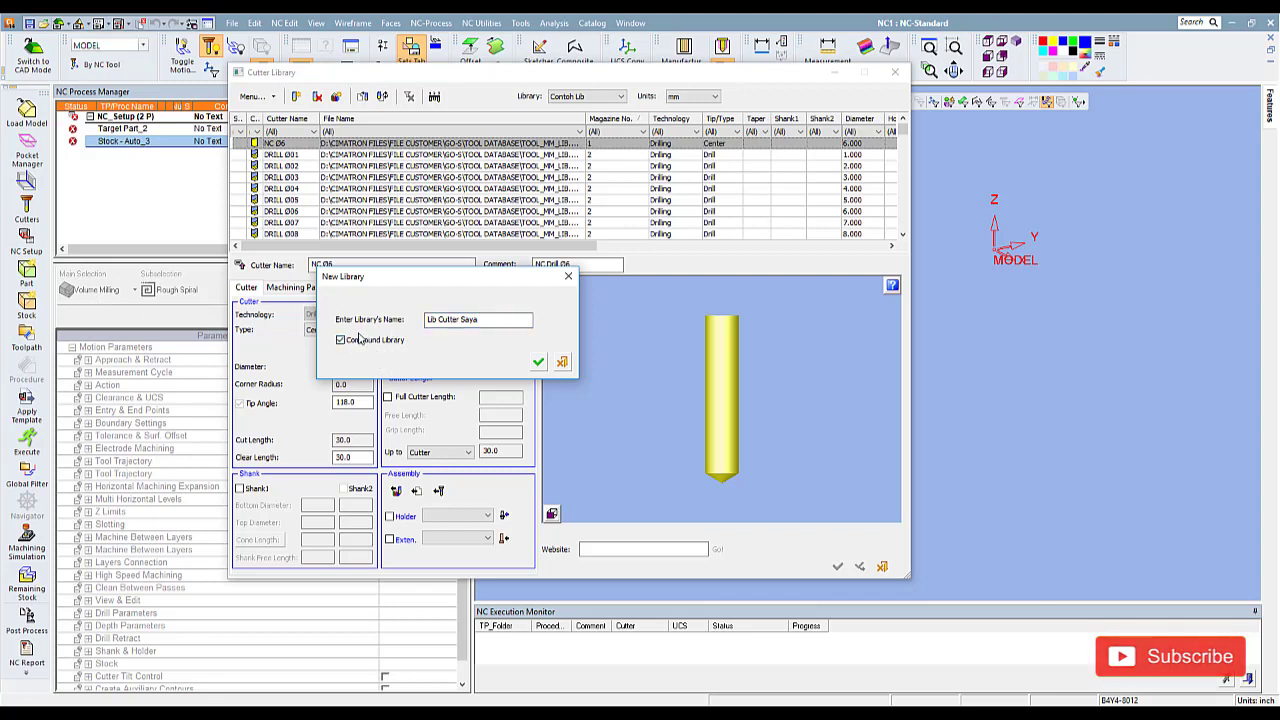
left_click(538, 361)
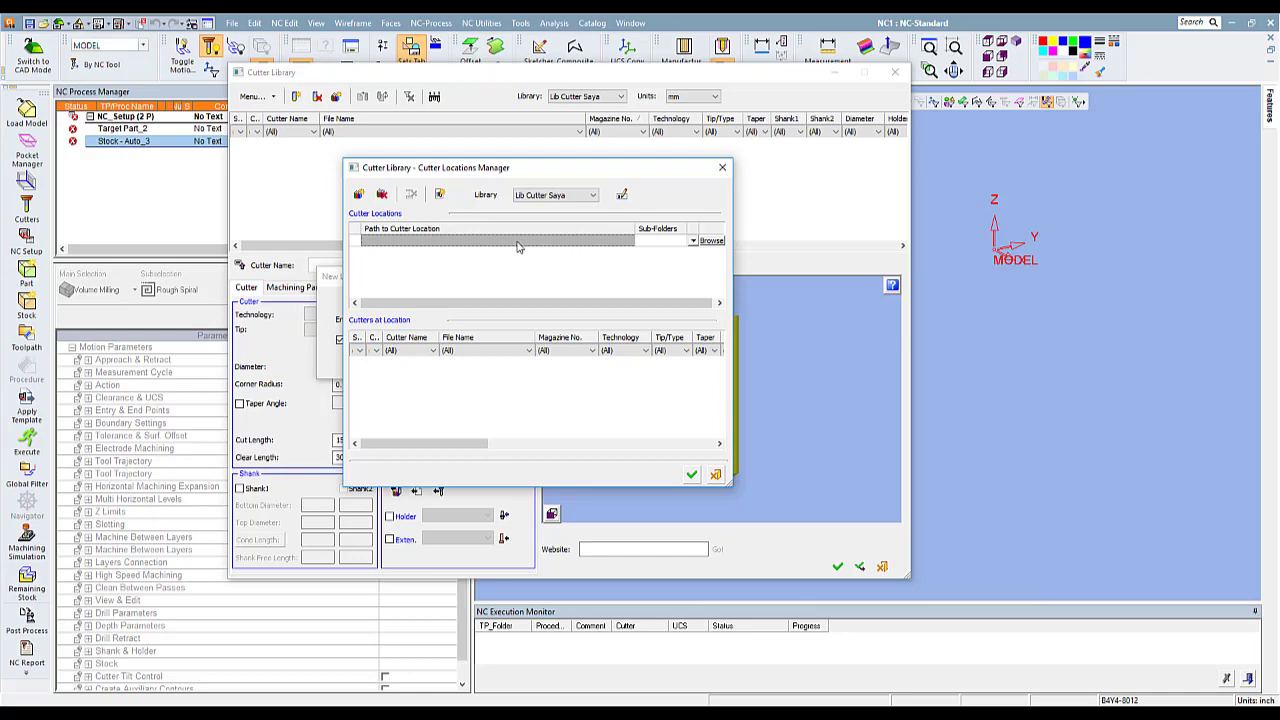
Step: Link the library to a new CHL file, 'New CHL', in the Catalog Tool folder
left_click(440, 194)
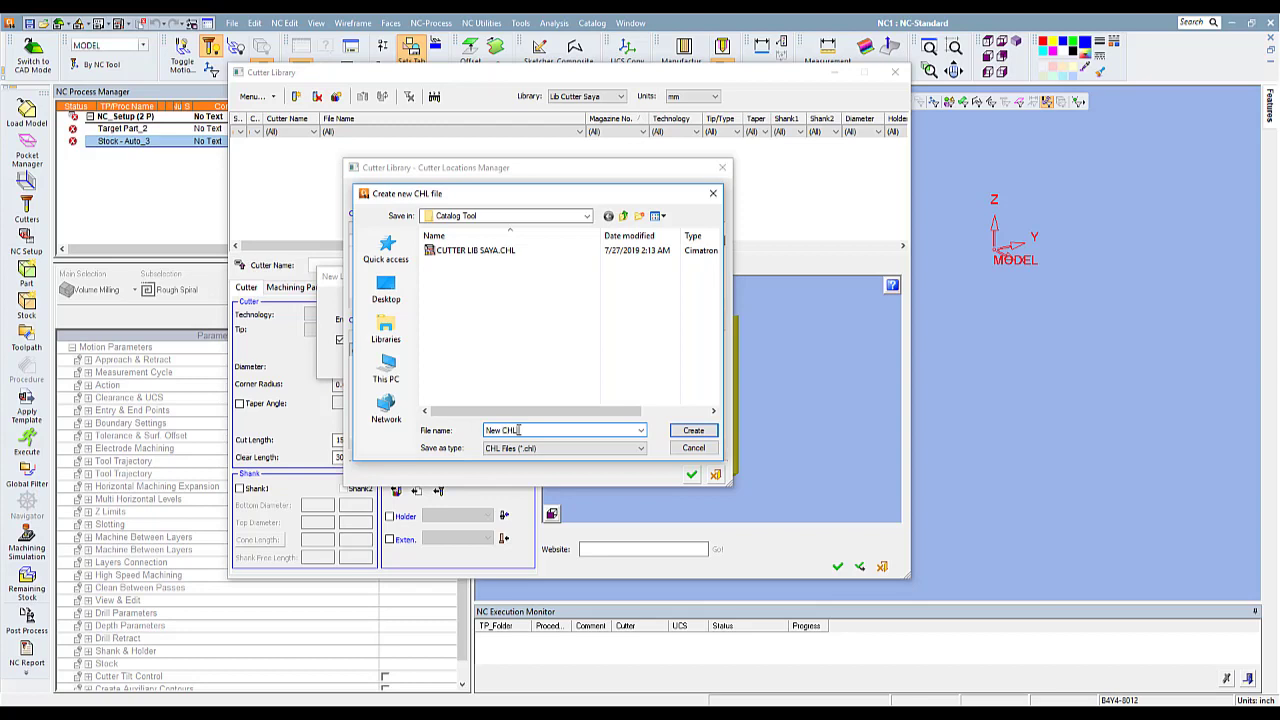
left_click(690, 432)
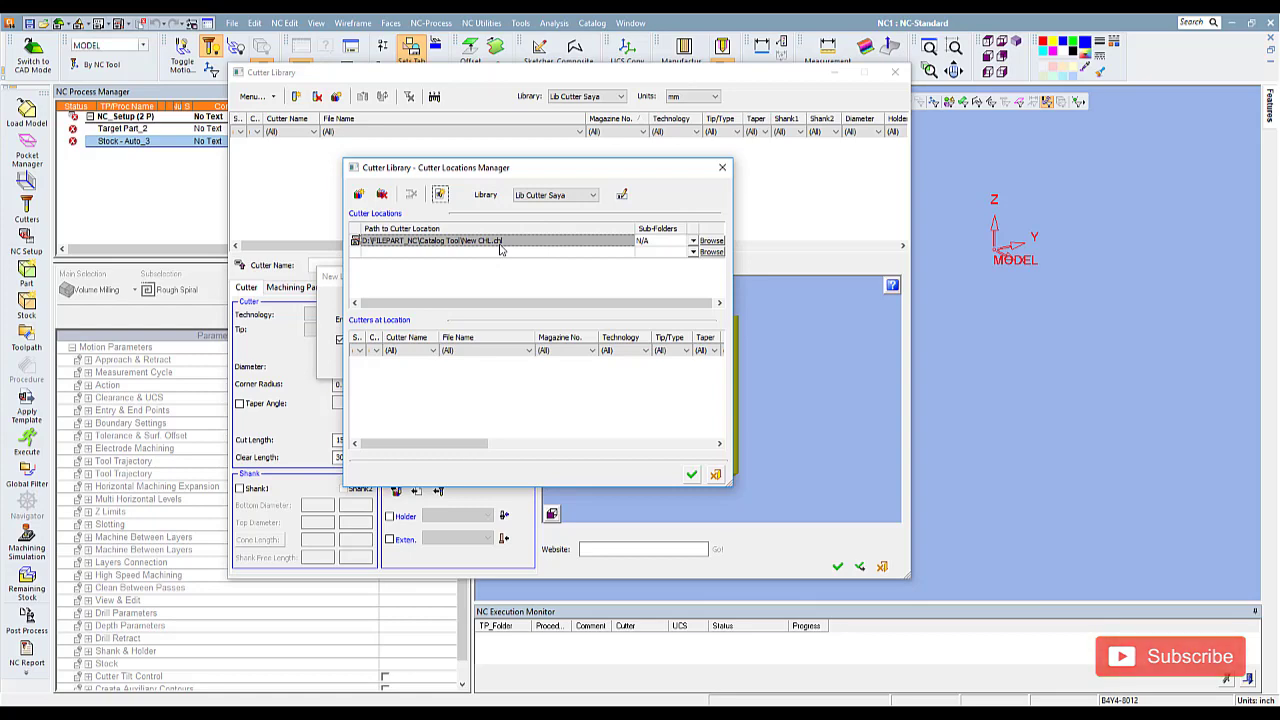
left_click(691, 474)
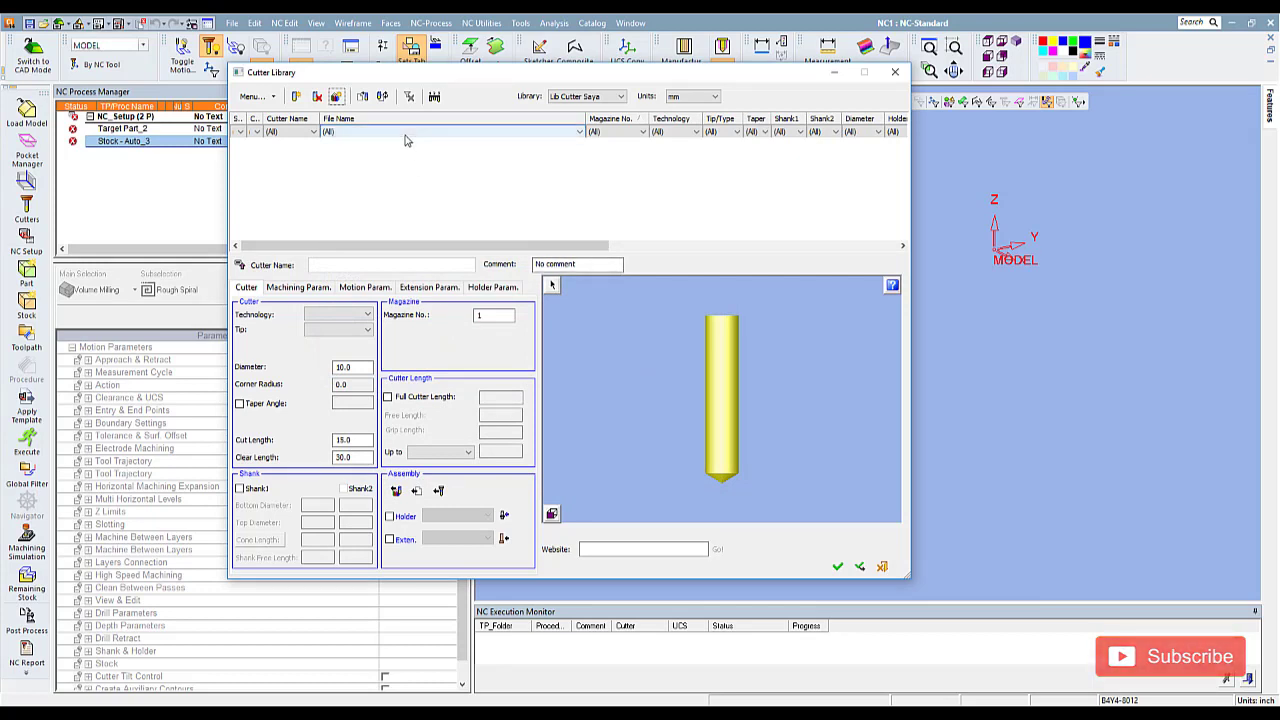
Step: Keep Lib Cutter Saya selected as the current cutter library
left_click(612, 100)
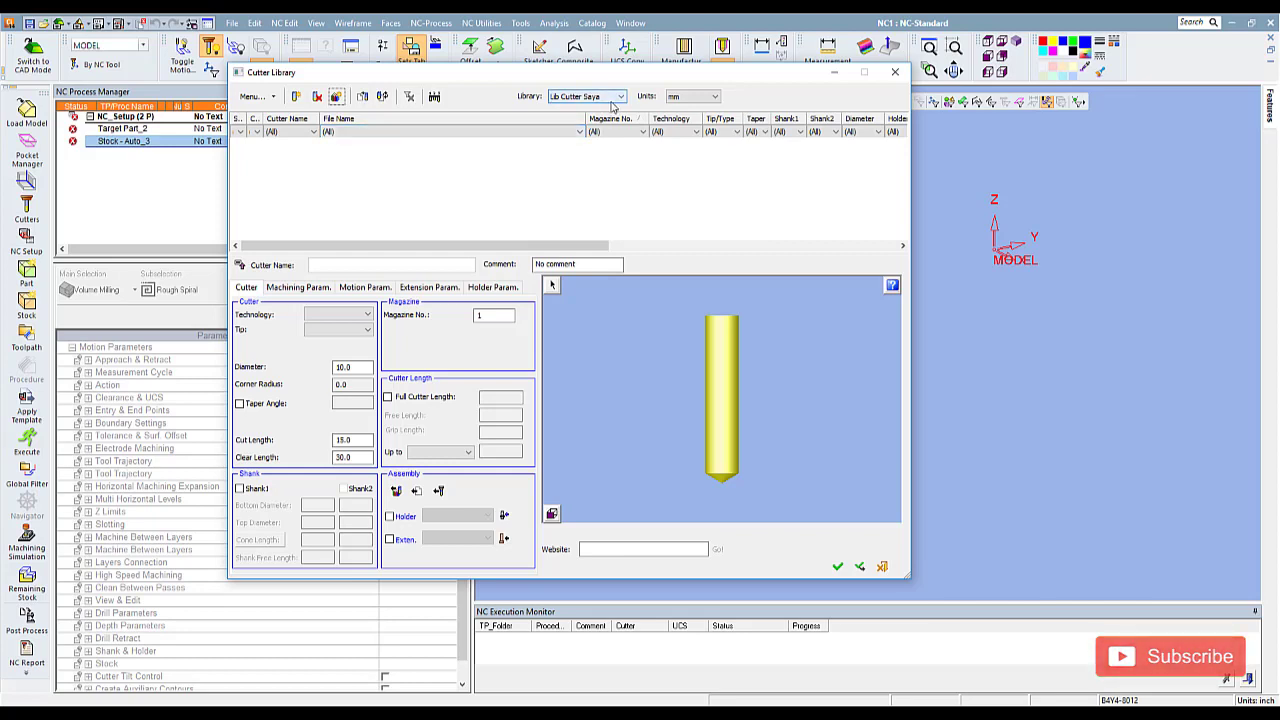
left_click(620, 97)
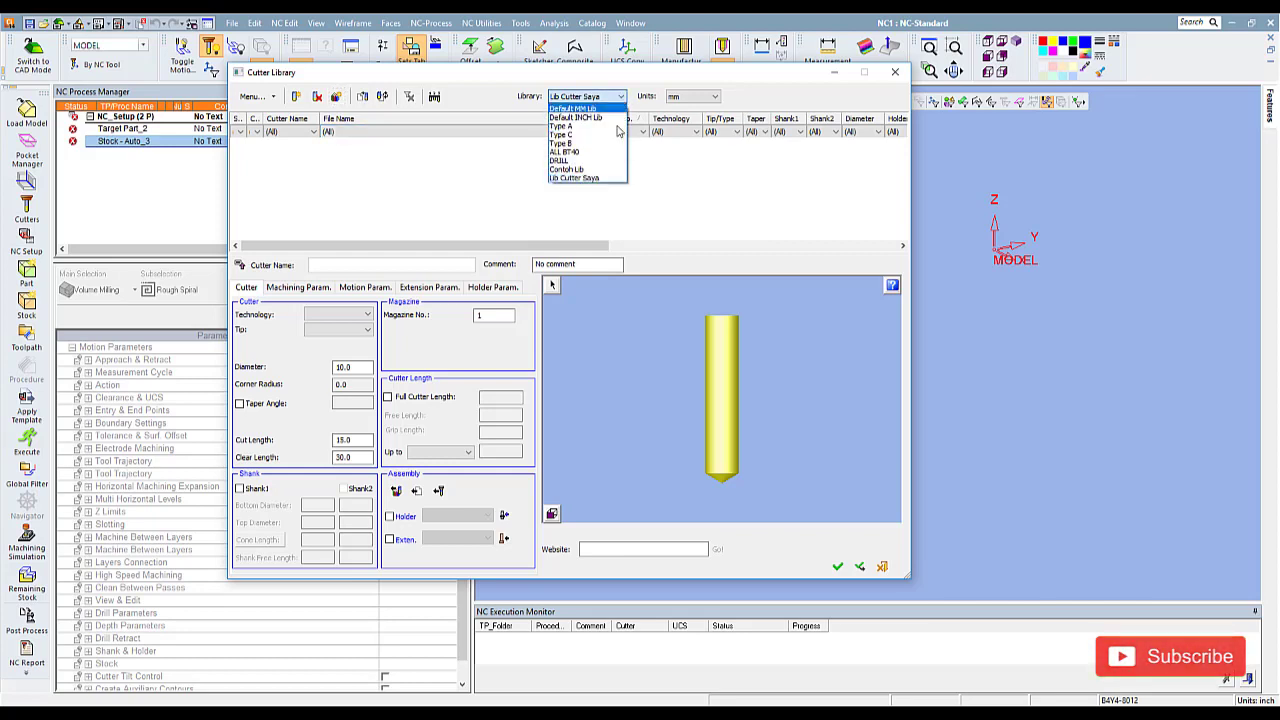
left_click(603, 180)
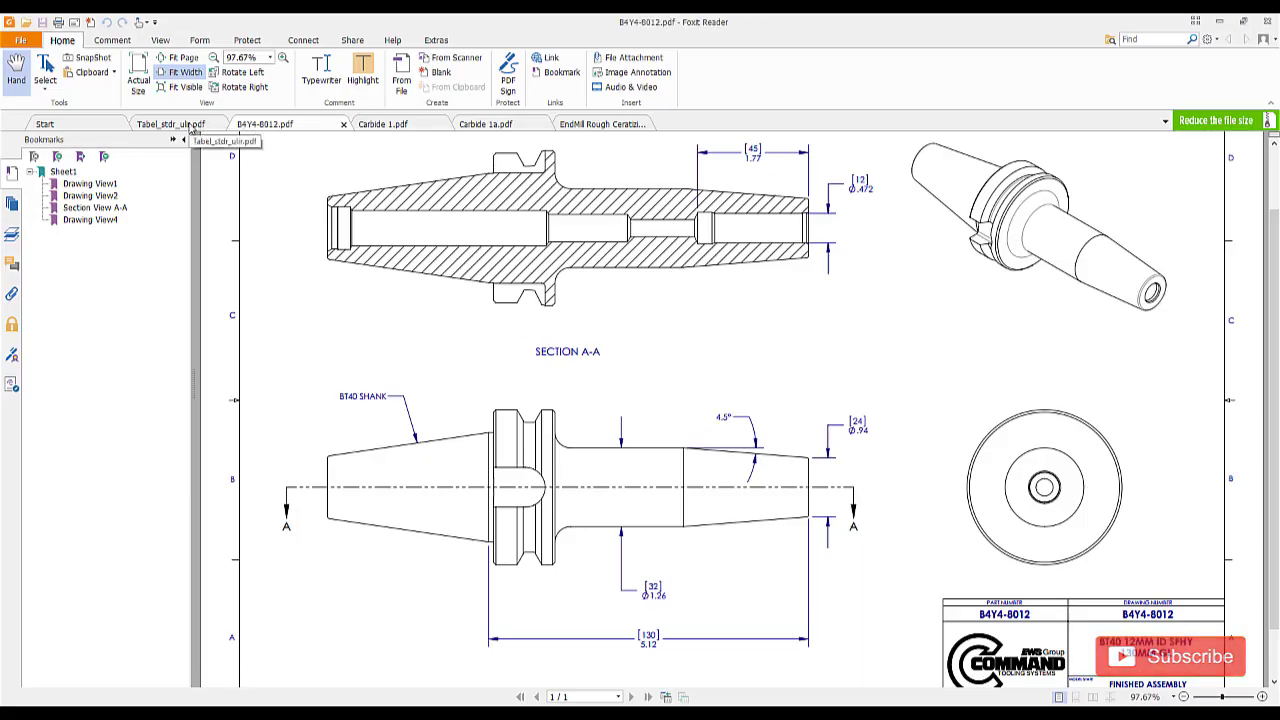
Step: Review the Carbide 1.pdf end-mill size table, then bring up the Carbide 1a.pdf catalogue
left_click(400, 125)
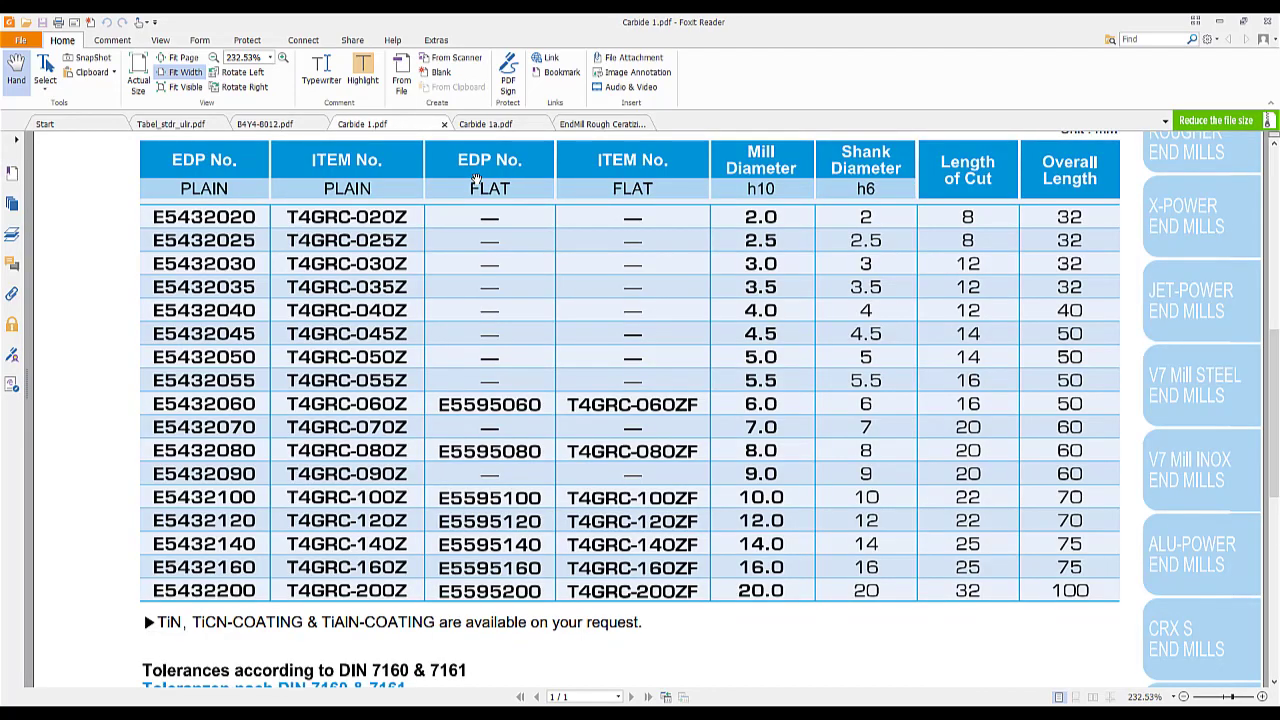
scroll(476, 178, "up", 2)
scroll(520, 195, "up", 4)
scroll(560, 210, "up", 3)
scroll(588, 220, "up", 1)
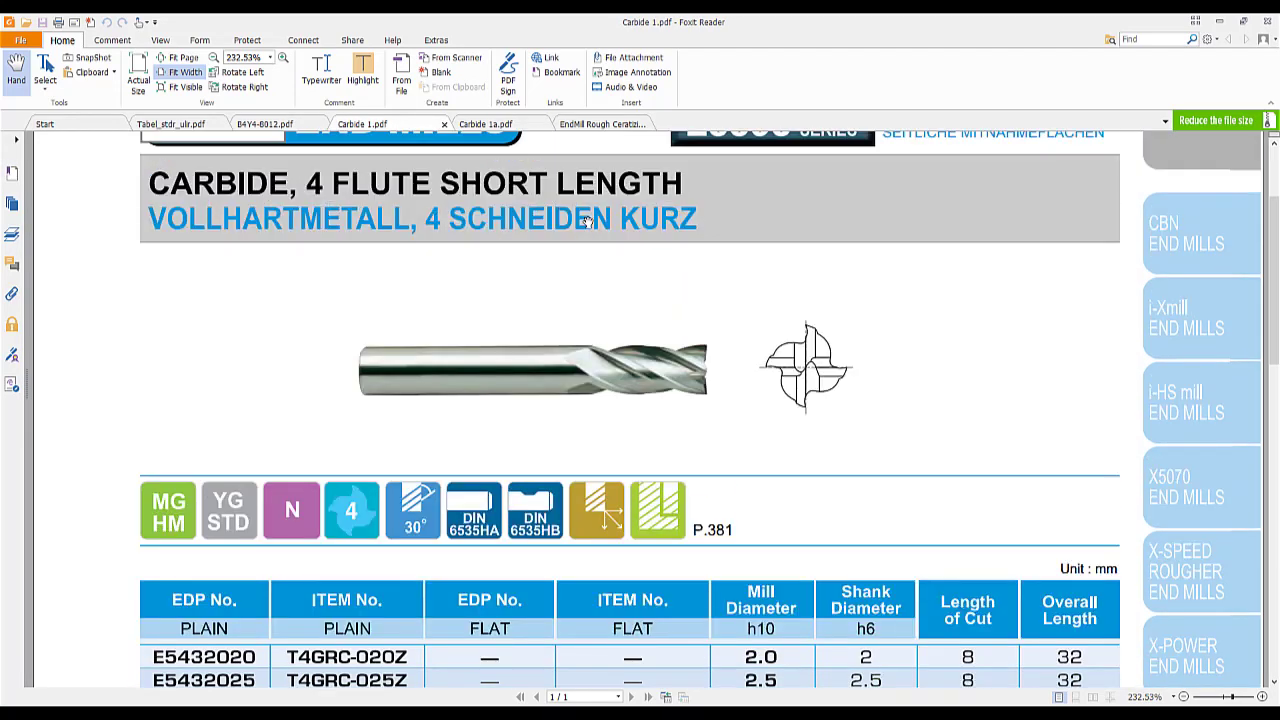
scroll(588, 220, "up", 2)
scroll(580, 220, "up", 2)
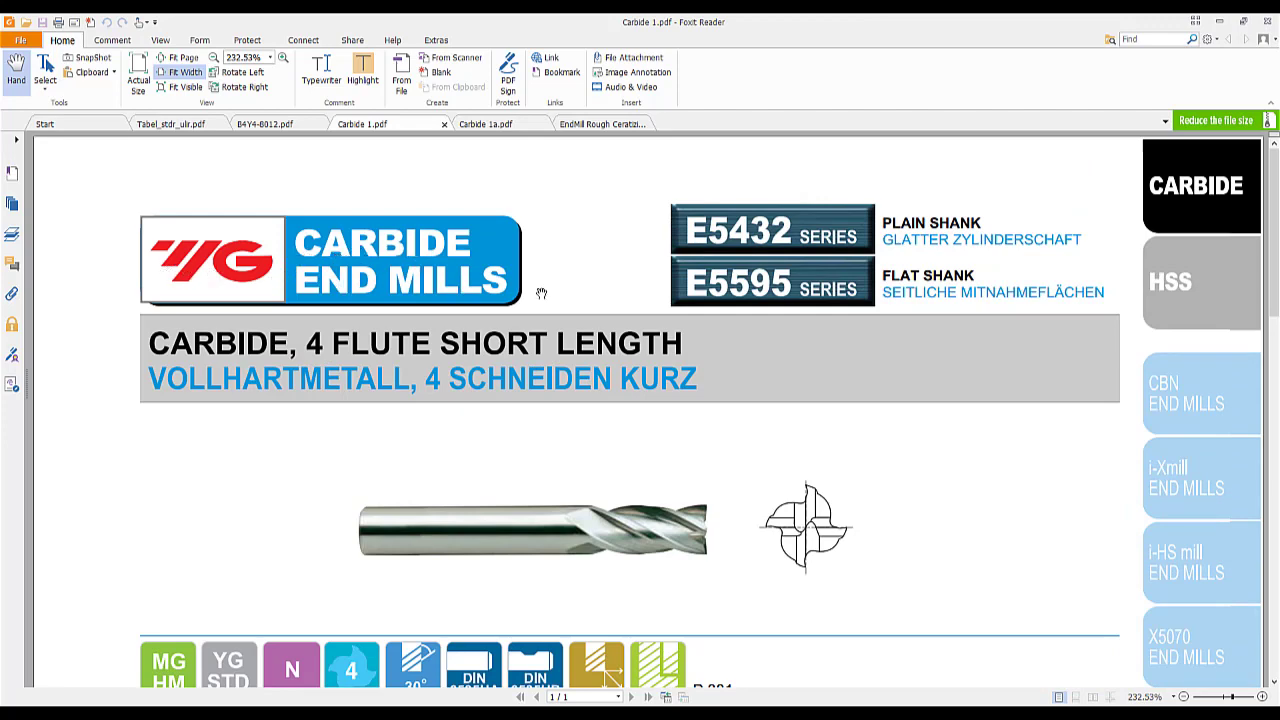
scroll(543, 294, "down", 2)
scroll(544, 294, "down", 1)
scroll(544, 294, "down", 1)
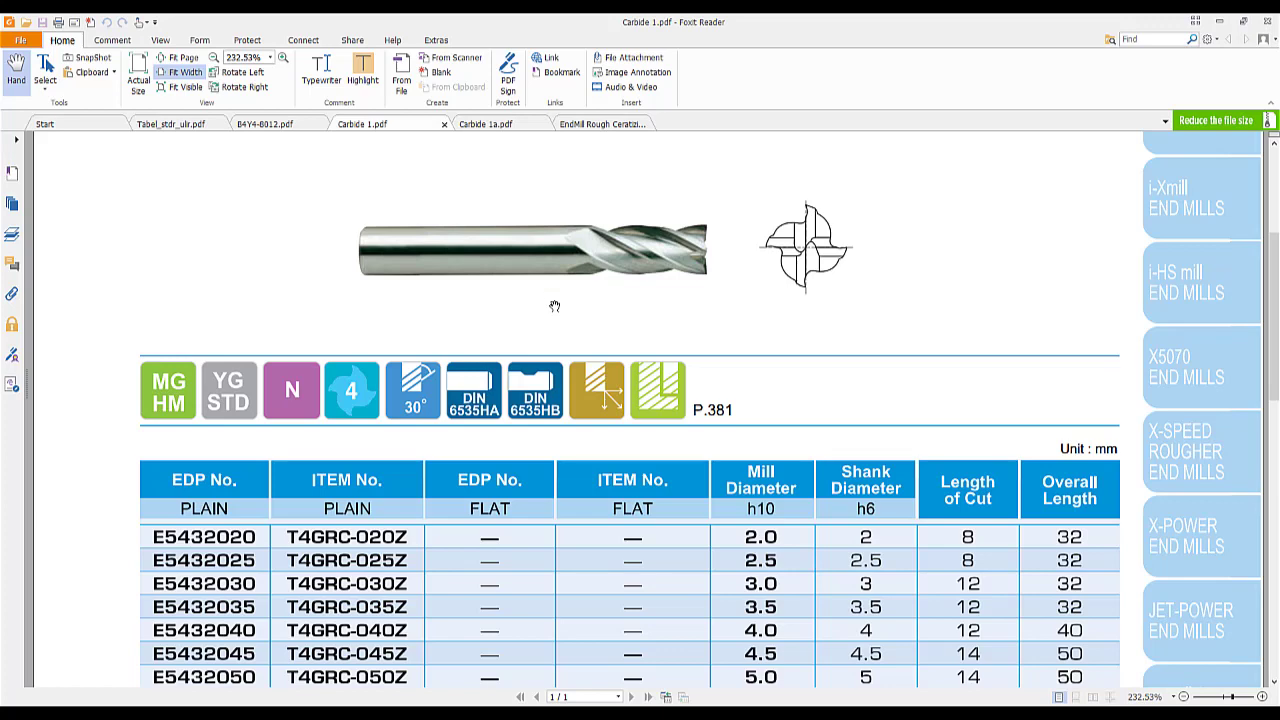
scroll(626, 302, "down", 1)
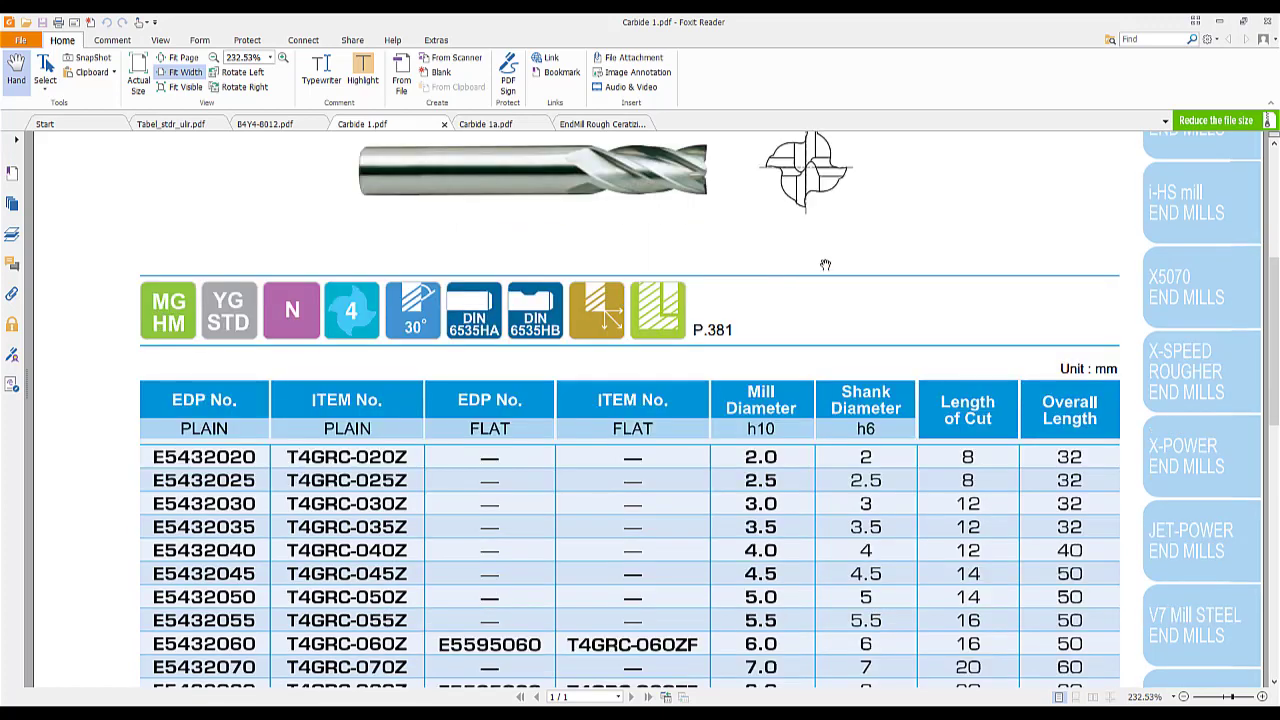
scroll(825, 265, "up", 2)
scroll(825, 265, "down", 2)
scroll(825, 265, "down", 3)
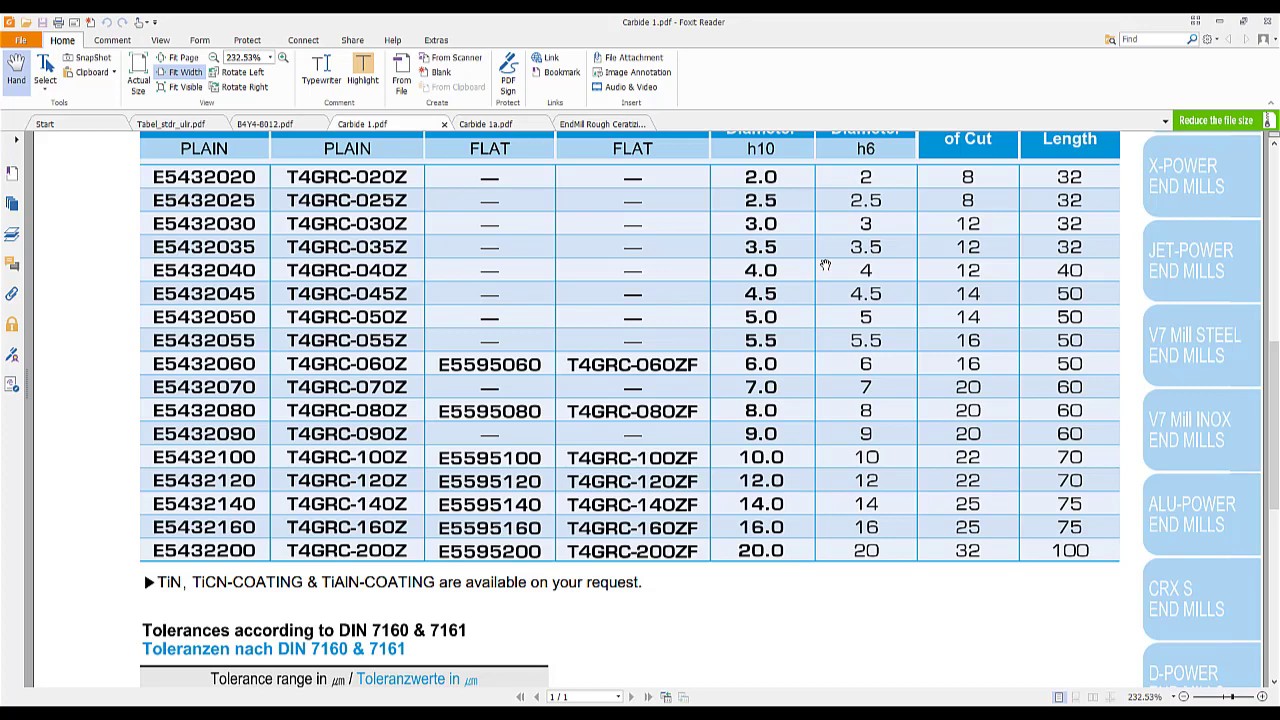
scroll(806, 276, "up", 1)
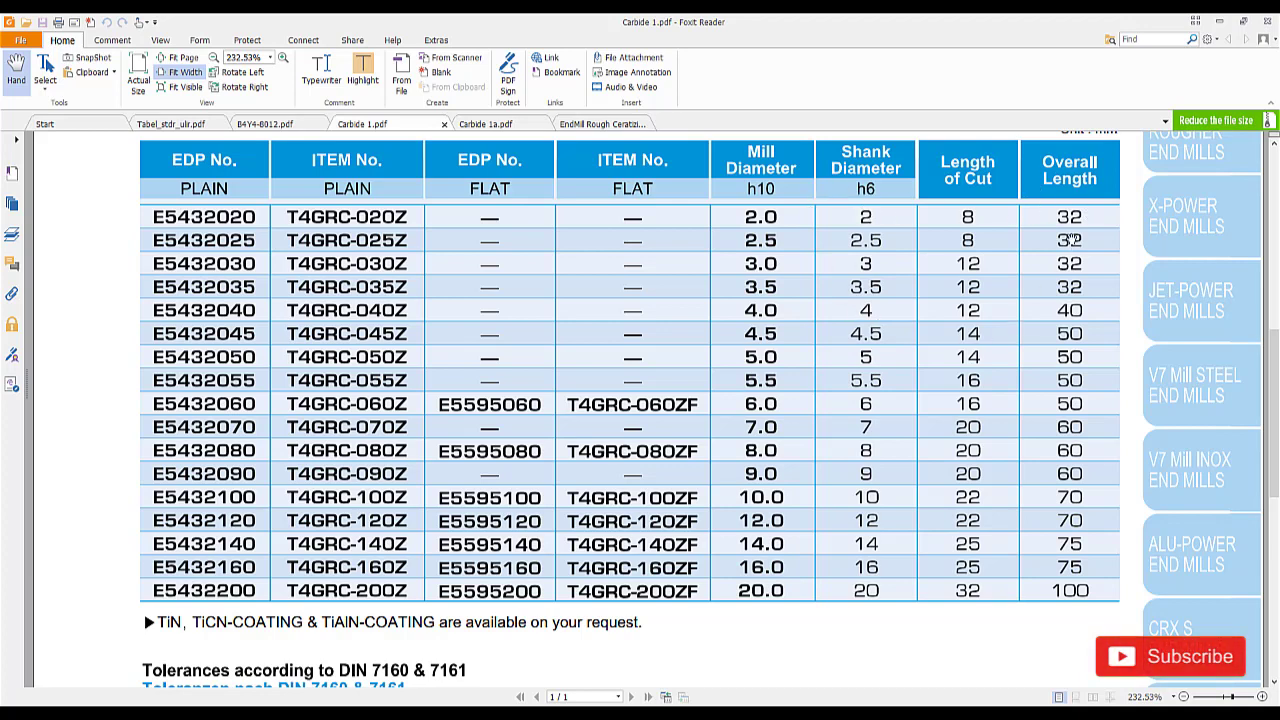
scroll(870, 413, "down", 5)
scroll(870, 411, "down", 5)
scroll(869, 409, "down", 1)
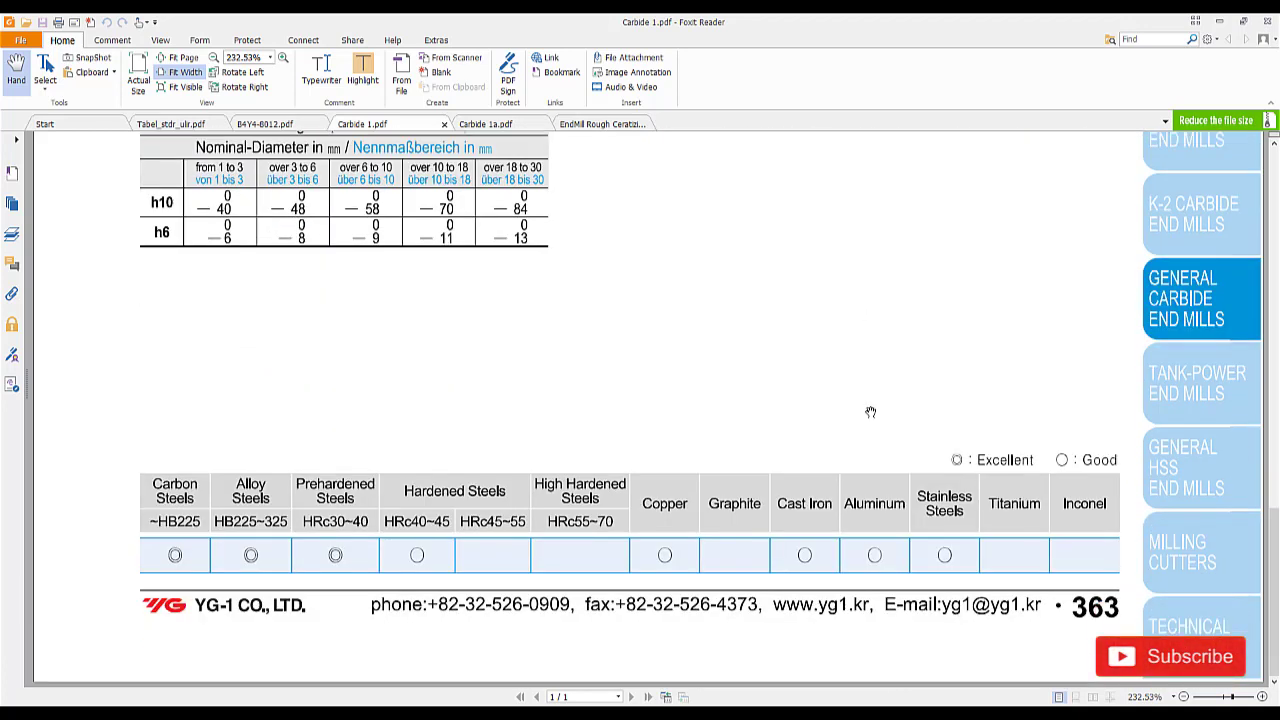
scroll(954, 394, "up", 6)
scroll(954, 394, "up", 5)
scroll(954, 394, "up", 6)
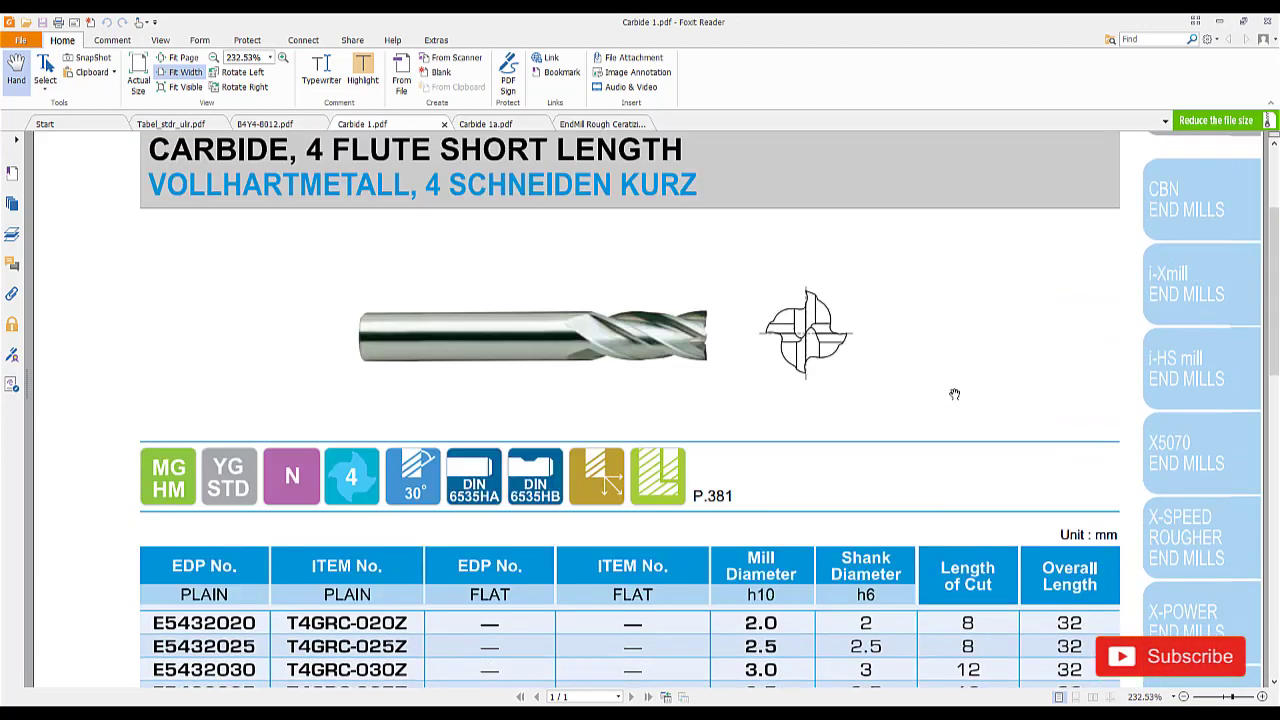
scroll(954, 394, "up", 4)
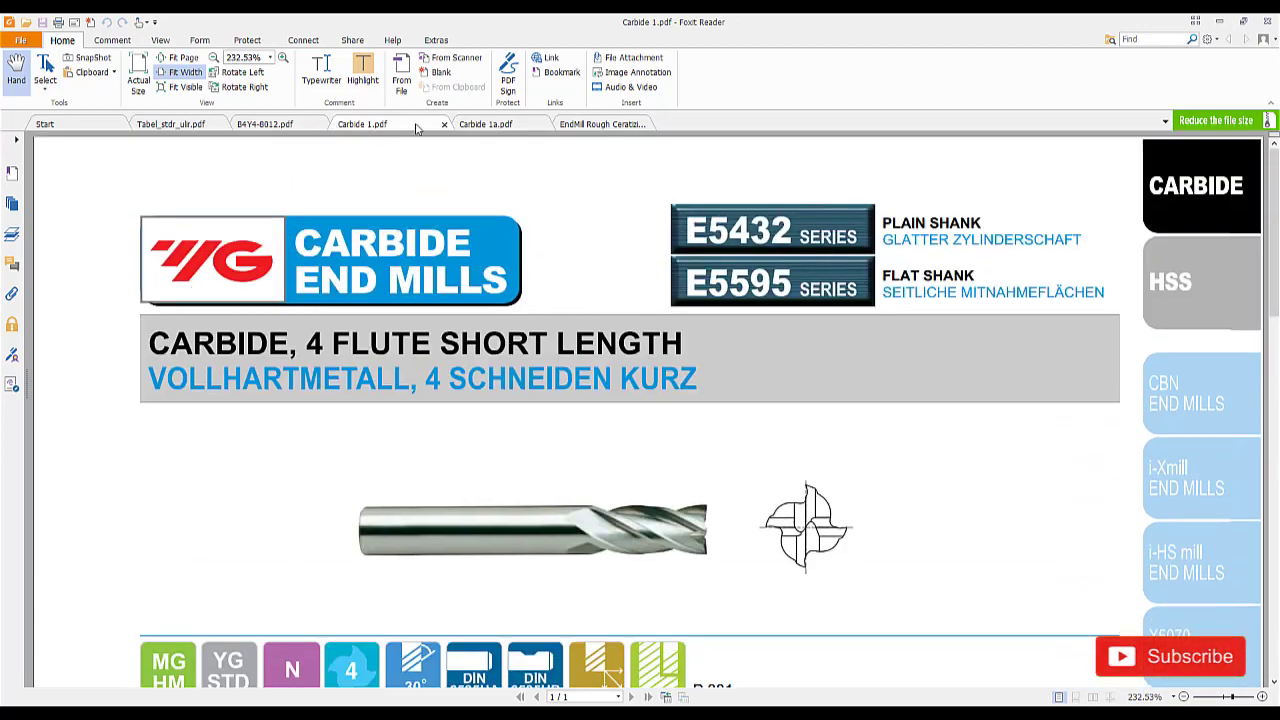
left_click(487, 125)
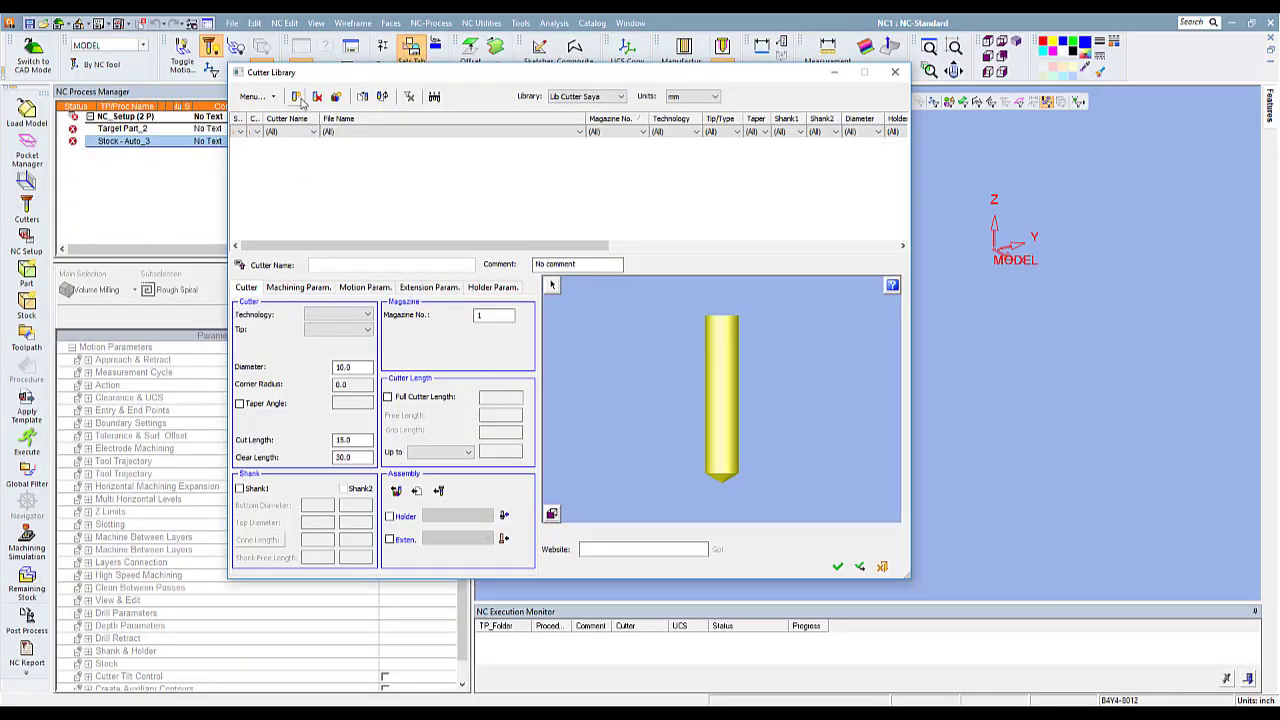
Step: Add flat milling cutter 'EM 5' with a 5.0 diameter to Lib Cutter Saya
left_click(296, 96)
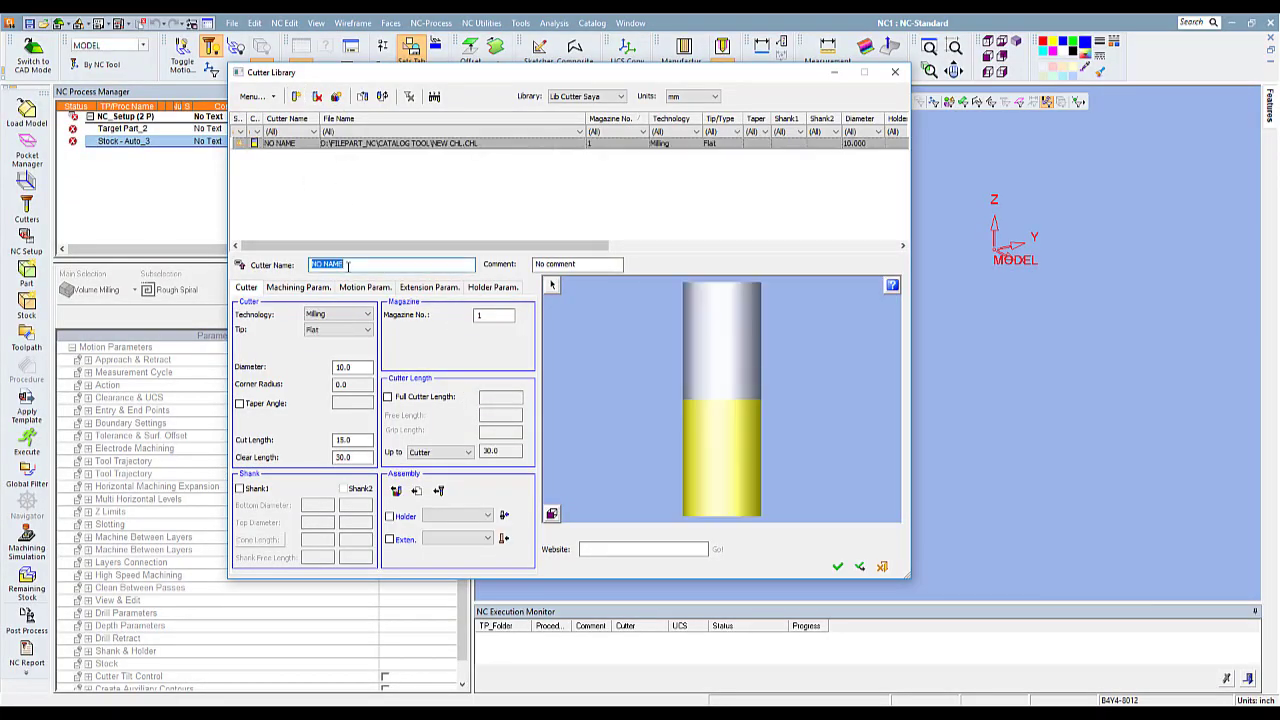
type("EM 5")
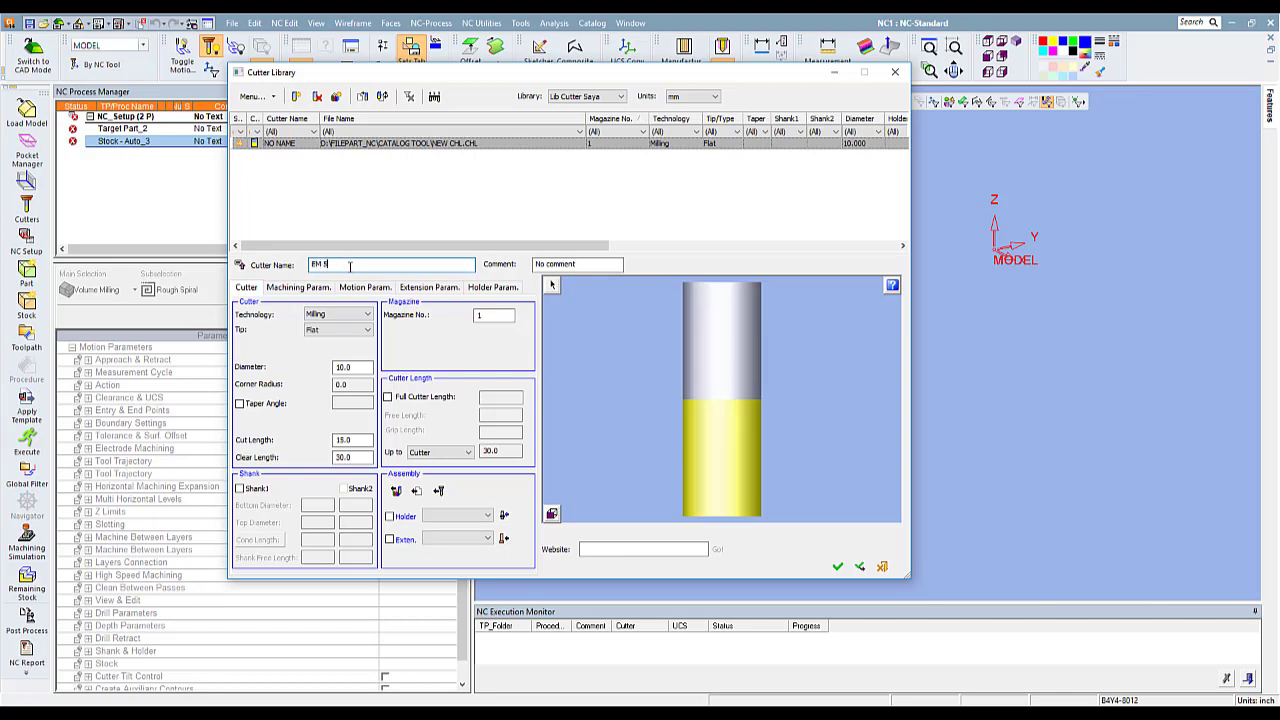
left_click_drag(363, 369, 321, 367)
type("5")
key("Tab")
key("Tab")
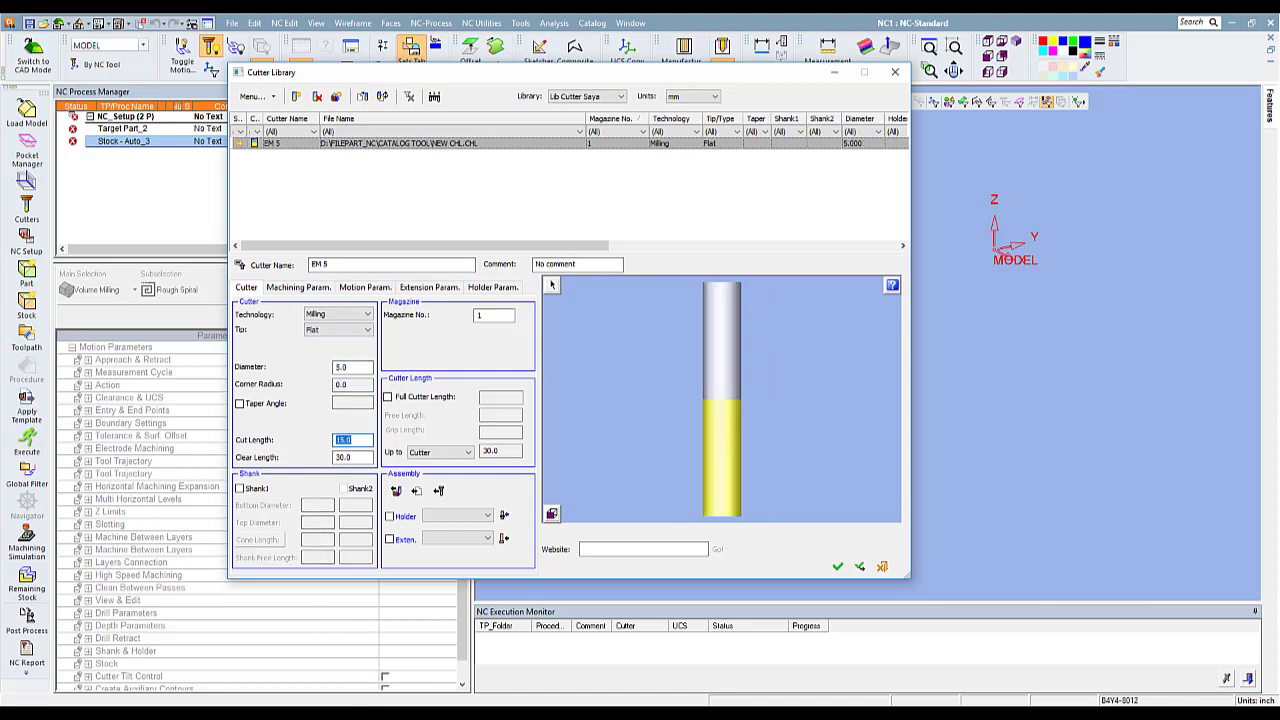
key("alt+Tab")
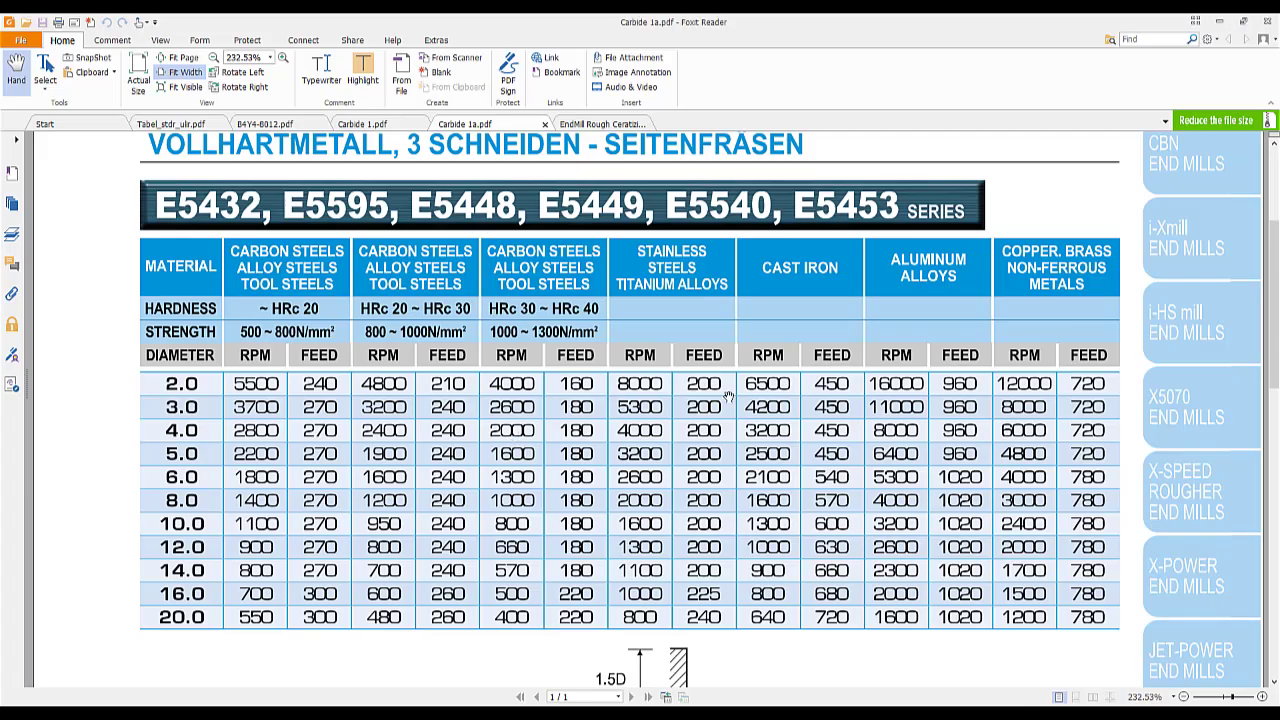
Step: Review the Carbide 1a.pdf RPM/feed tables, then check the Carbide 1.pdf EDP end-mill table
scroll(1025, 400, "down", 2)
scroll(1025, 400, "up", 7)
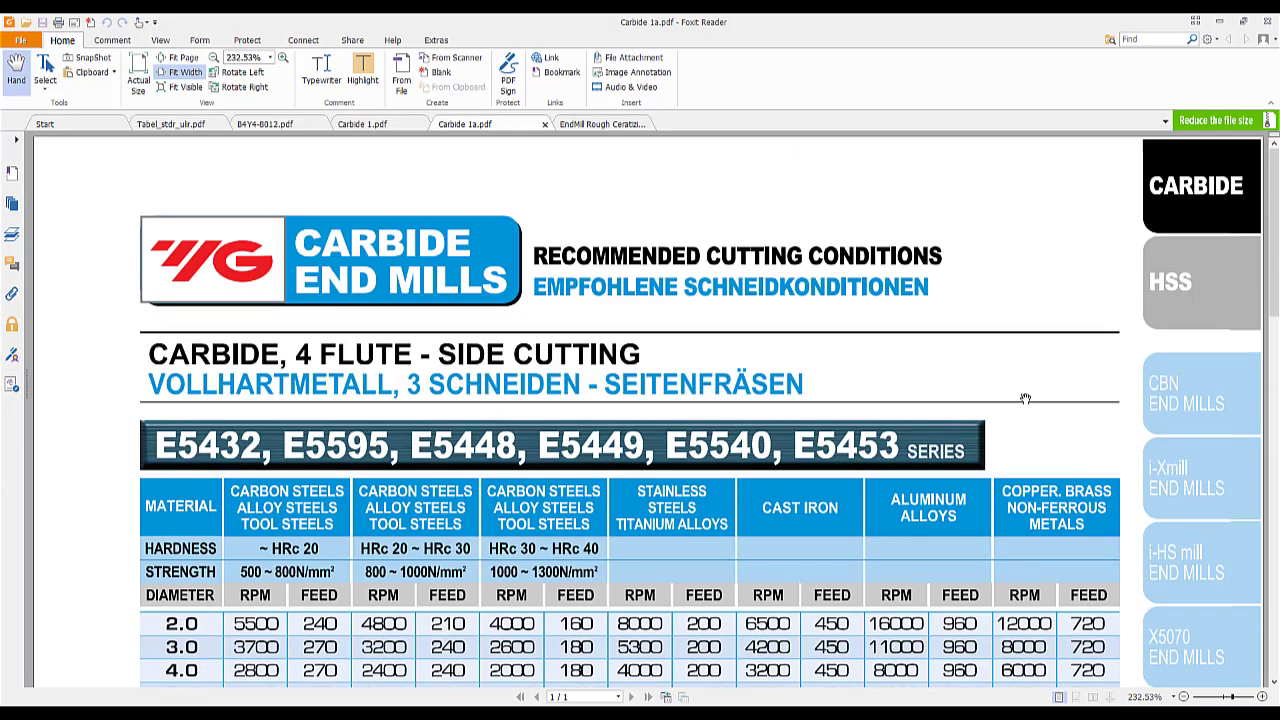
scroll(1025, 400, "down", 1)
scroll(1025, 400, "down", 3)
scroll(1010, 405, "down", 4)
scroll(990, 412, "down", 3)
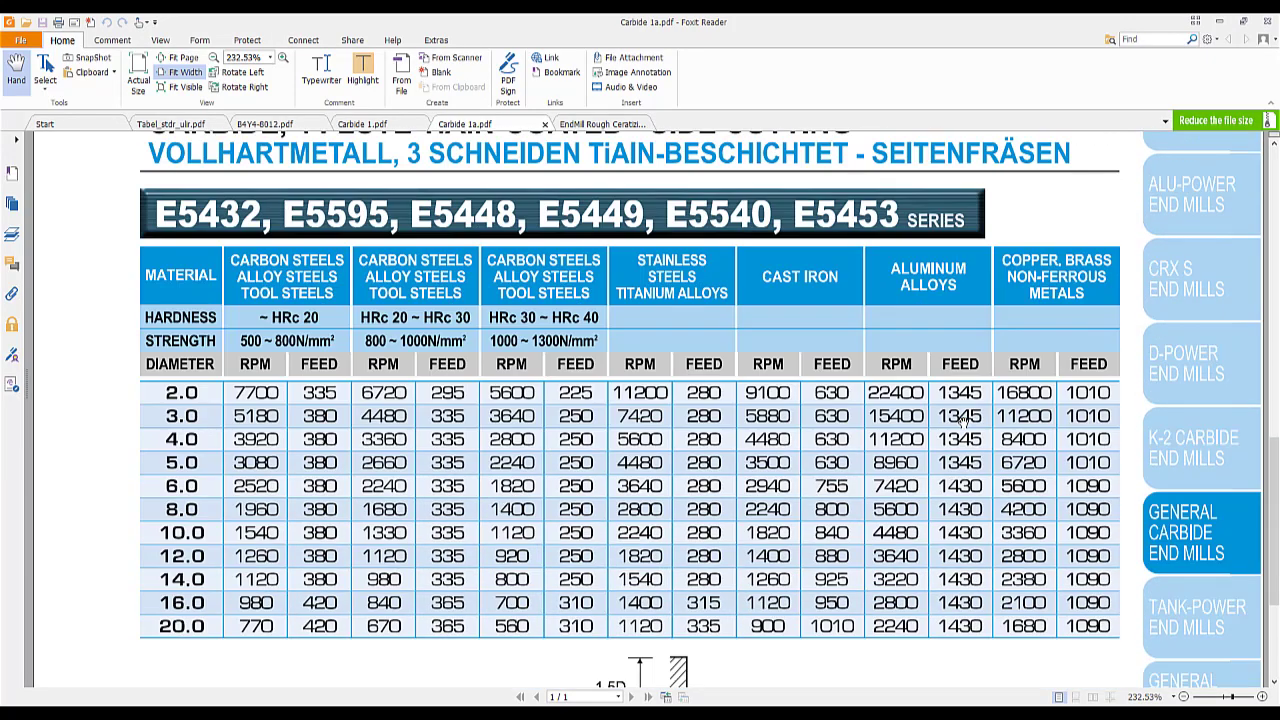
scroll(963, 421, "down", 1)
scroll(963, 421, "down", 1)
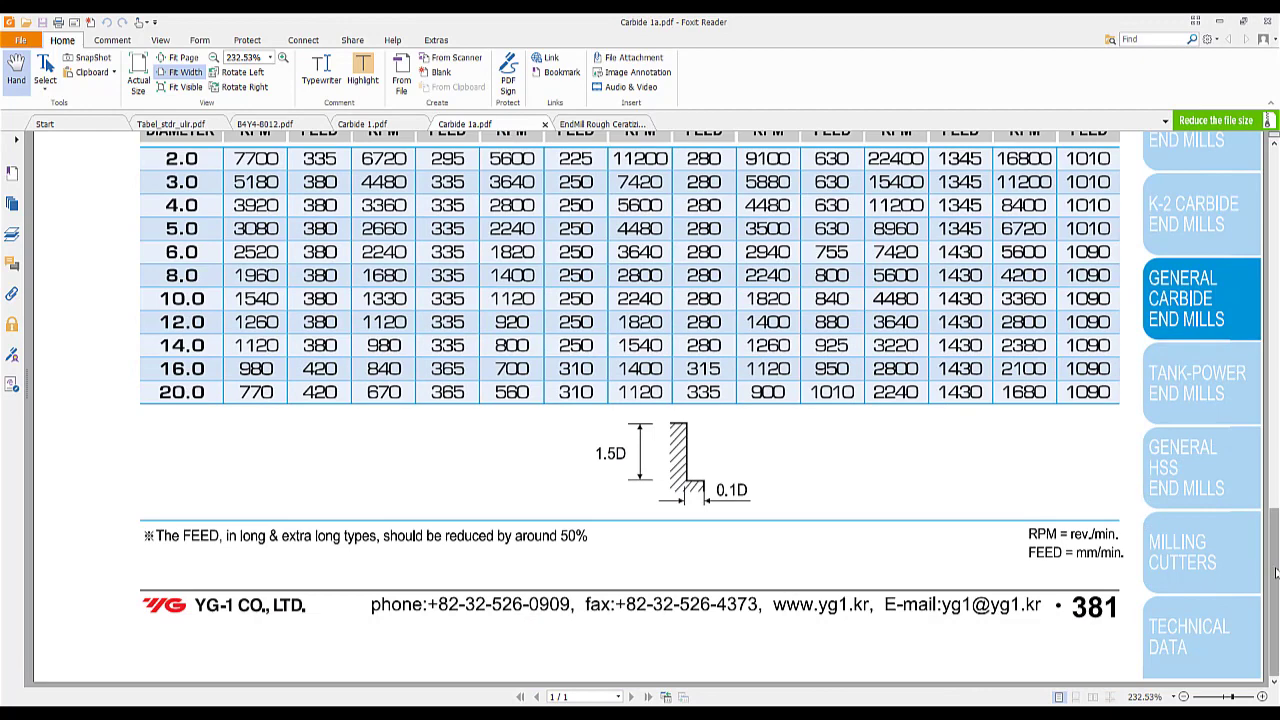
left_click_drag(1276, 382, 1276, 200)
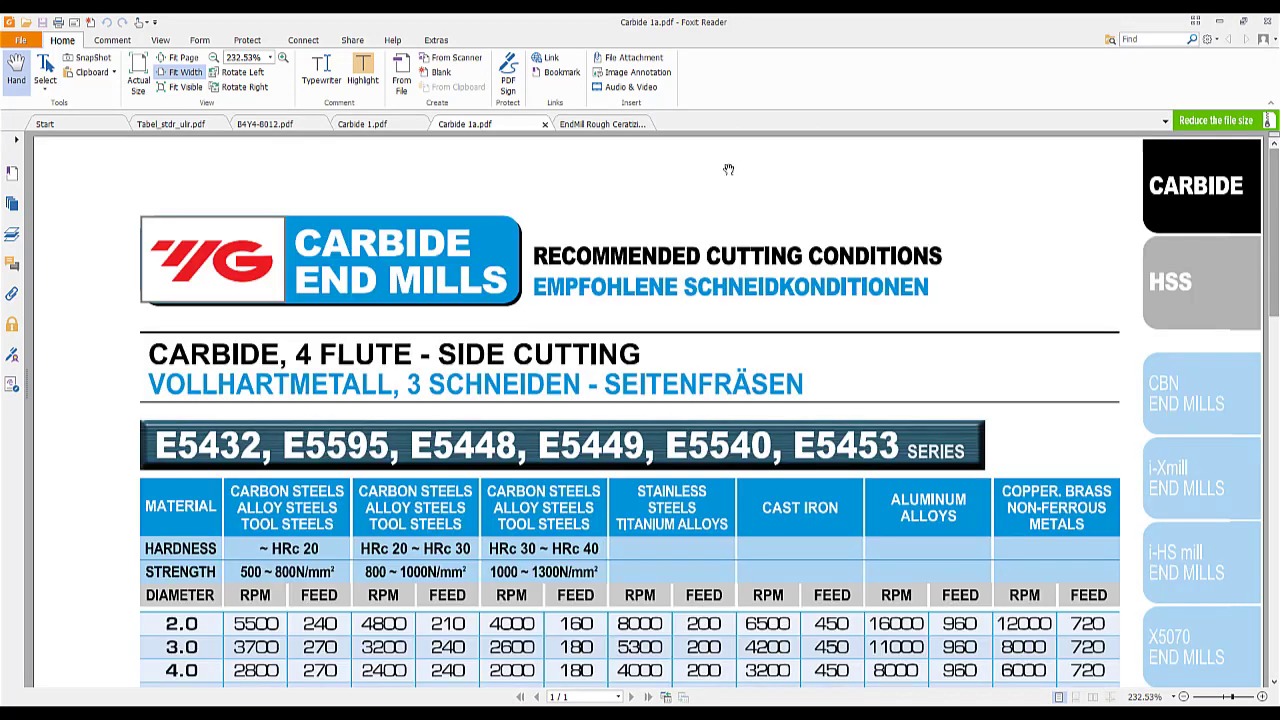
left_click(397, 125)
scroll(840, 450, "down", 5)
scroll(840, 450, "down", 3)
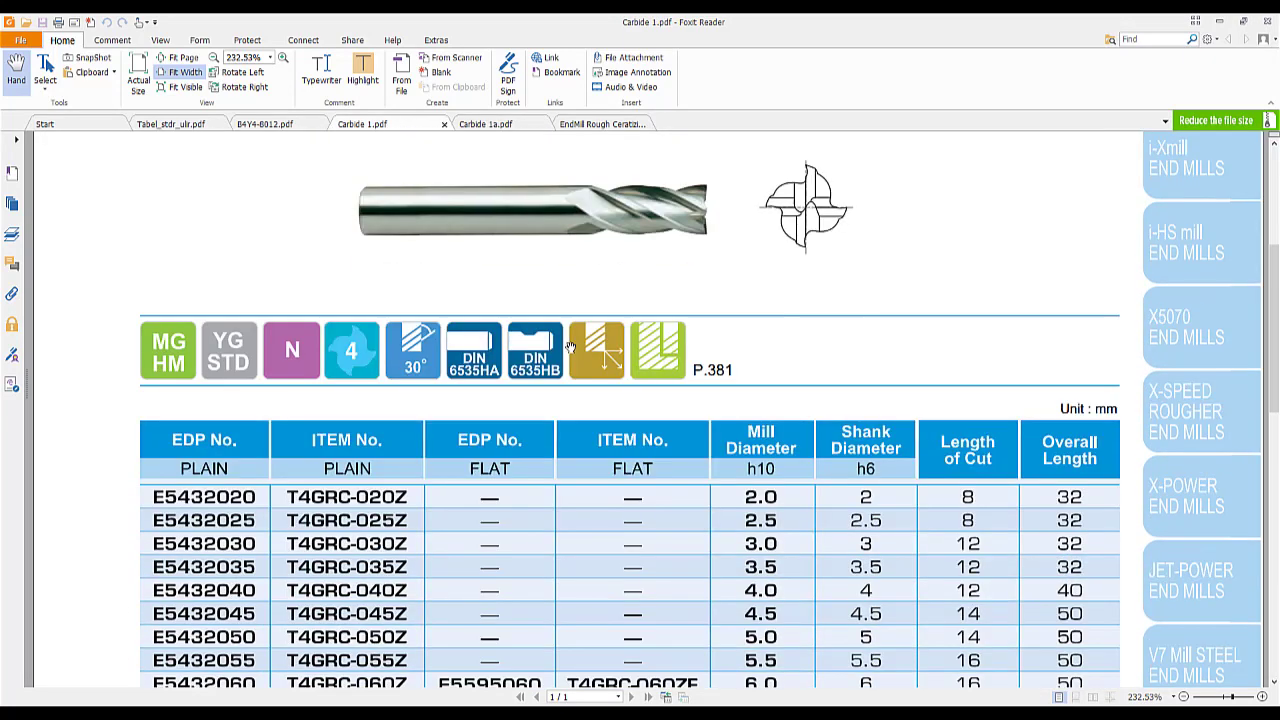
scroll(840, 450, "down", 2)
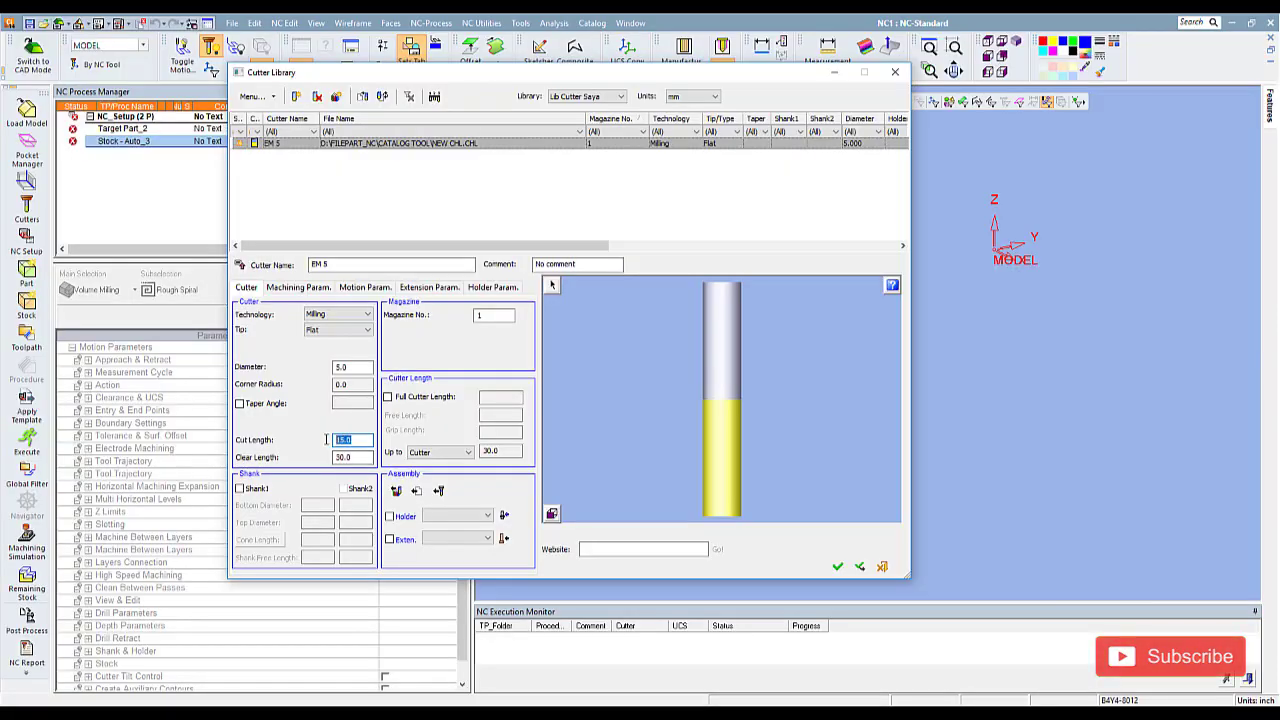
type("8")
Step: Give cutter EM 5 an 8.0 cut length and a 32.0 clear length
left_click(341, 457)
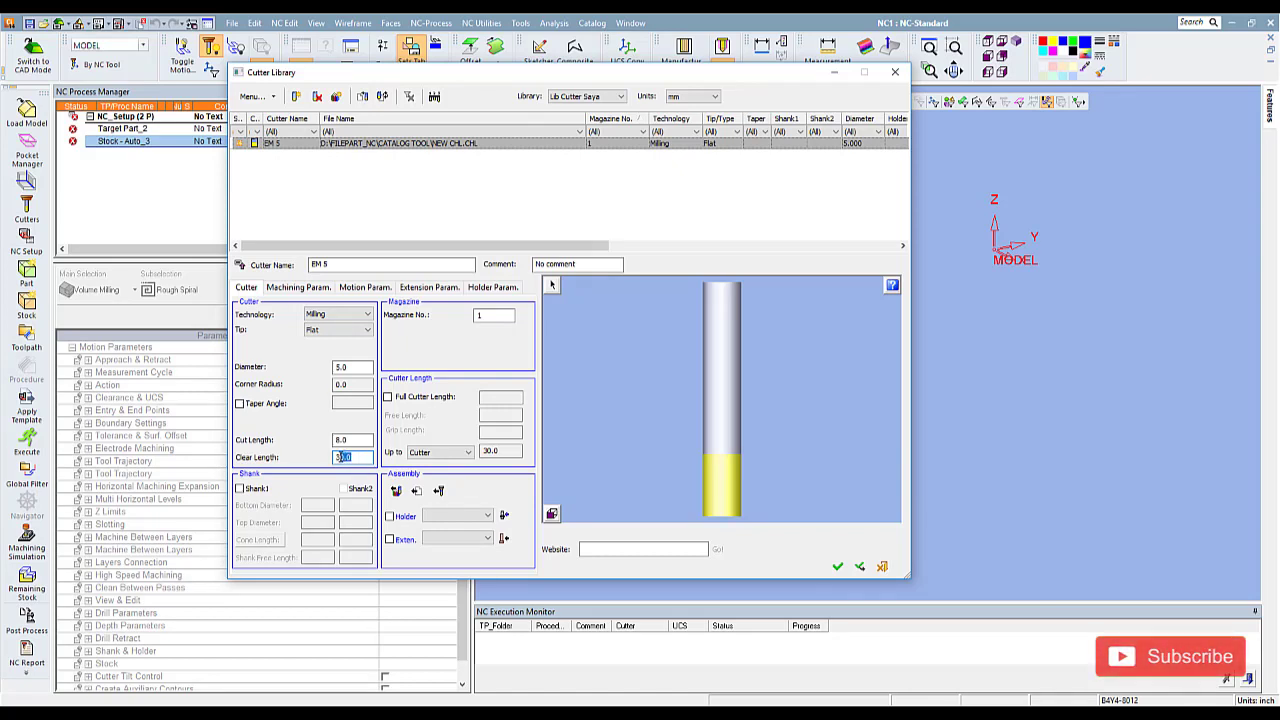
type("32")
left_click(362, 440)
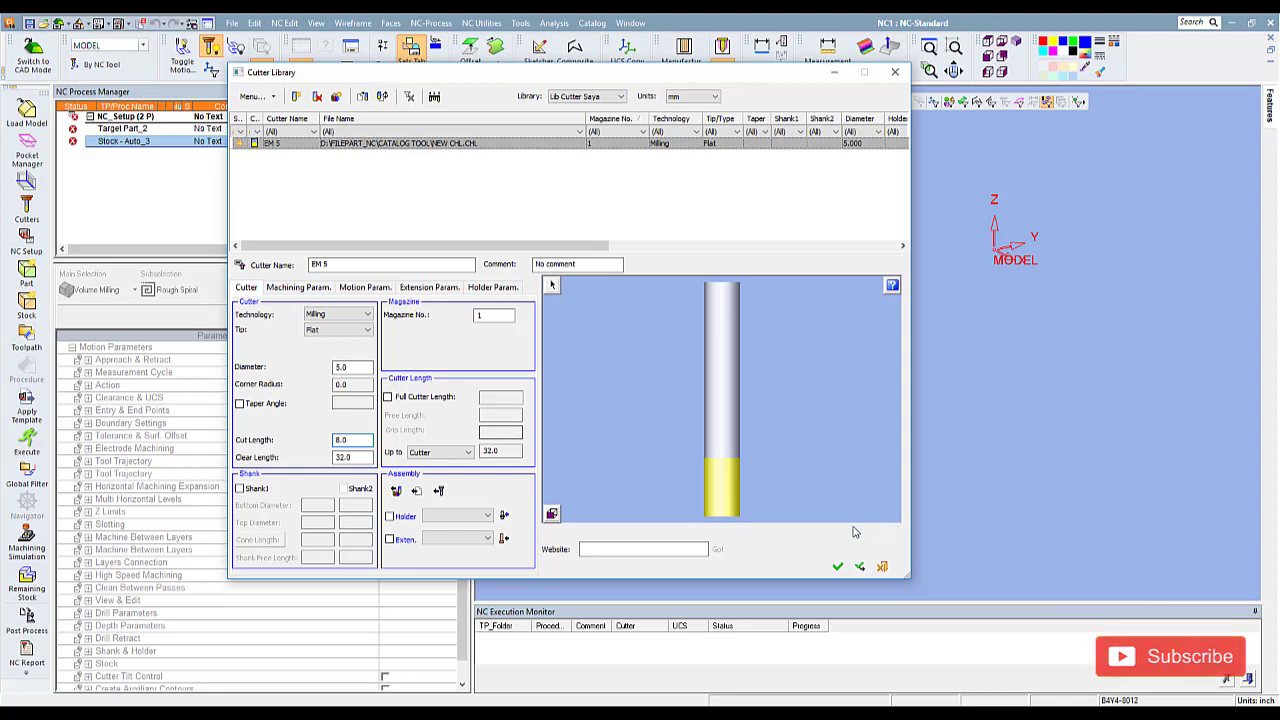
left_click(316, 289)
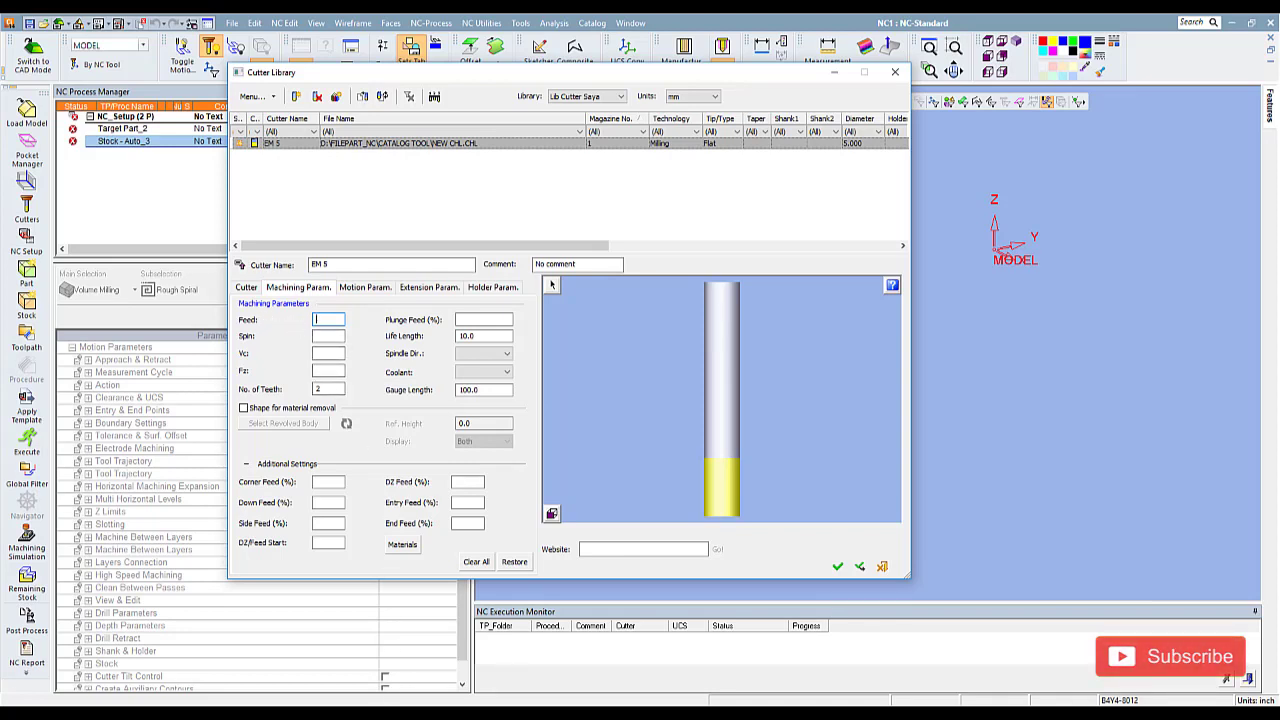
key("alt+Tab")
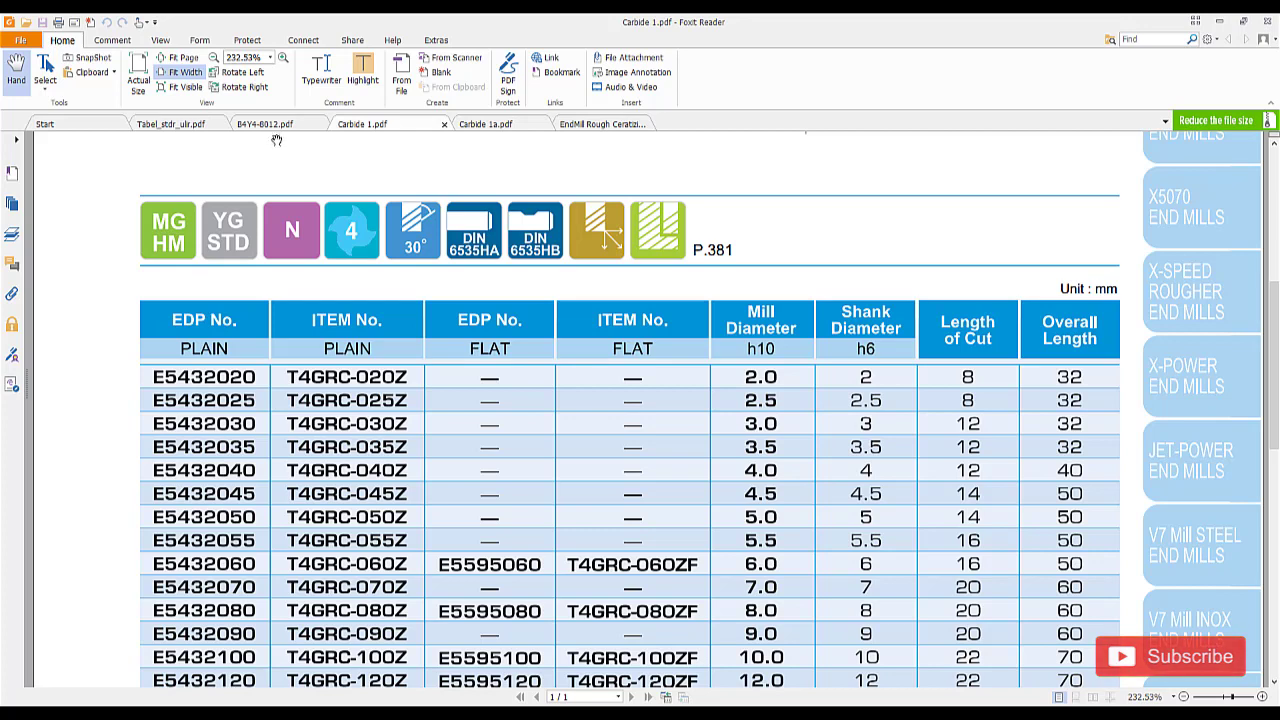
Step: Consult the Carbide 1a.pdf RPM and feed table for EM 5's cutting conditions
left_click(487, 125)
scroll(460, 490, "down", 2)
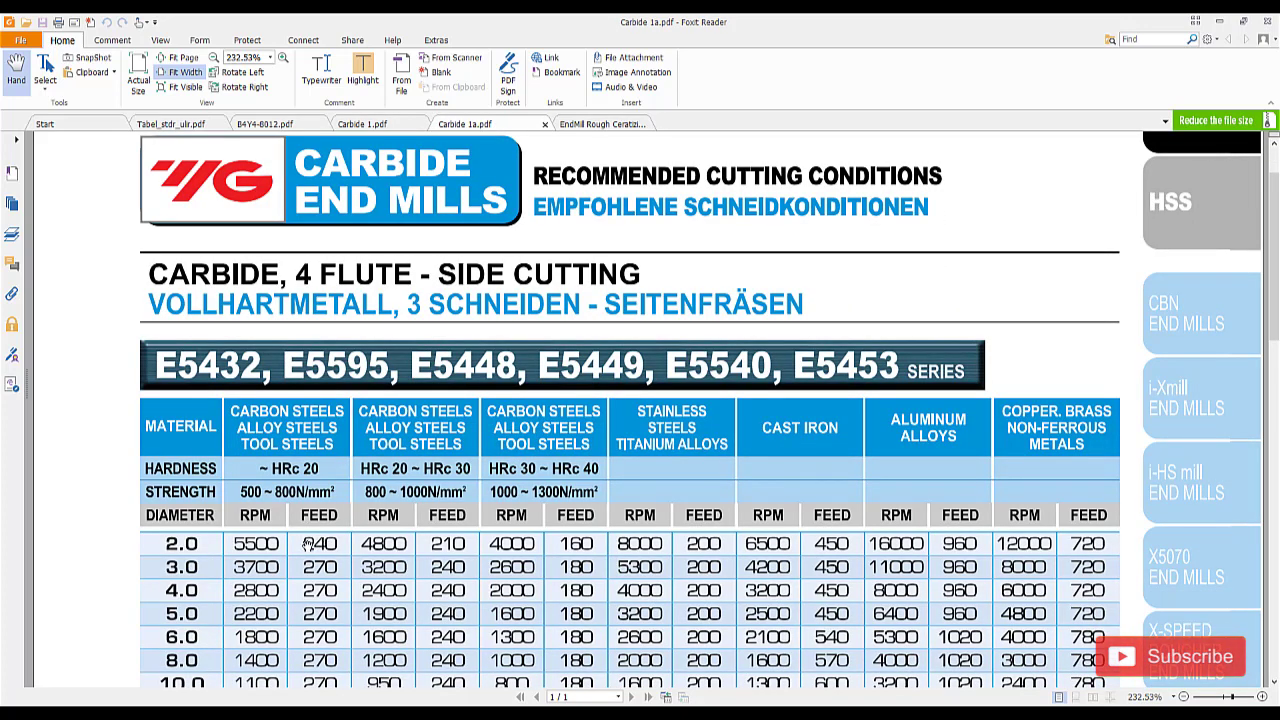
scroll(272, 520, "down", 1)
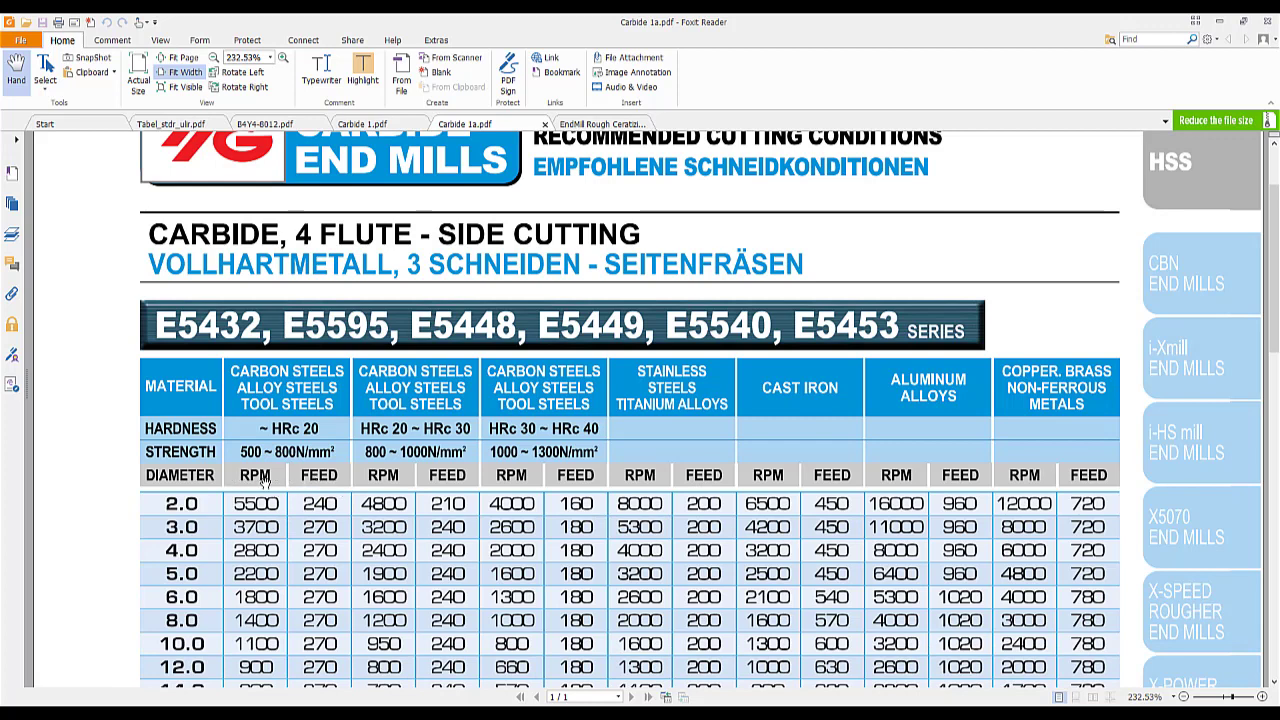
scroll(314, 482, "down", 1)
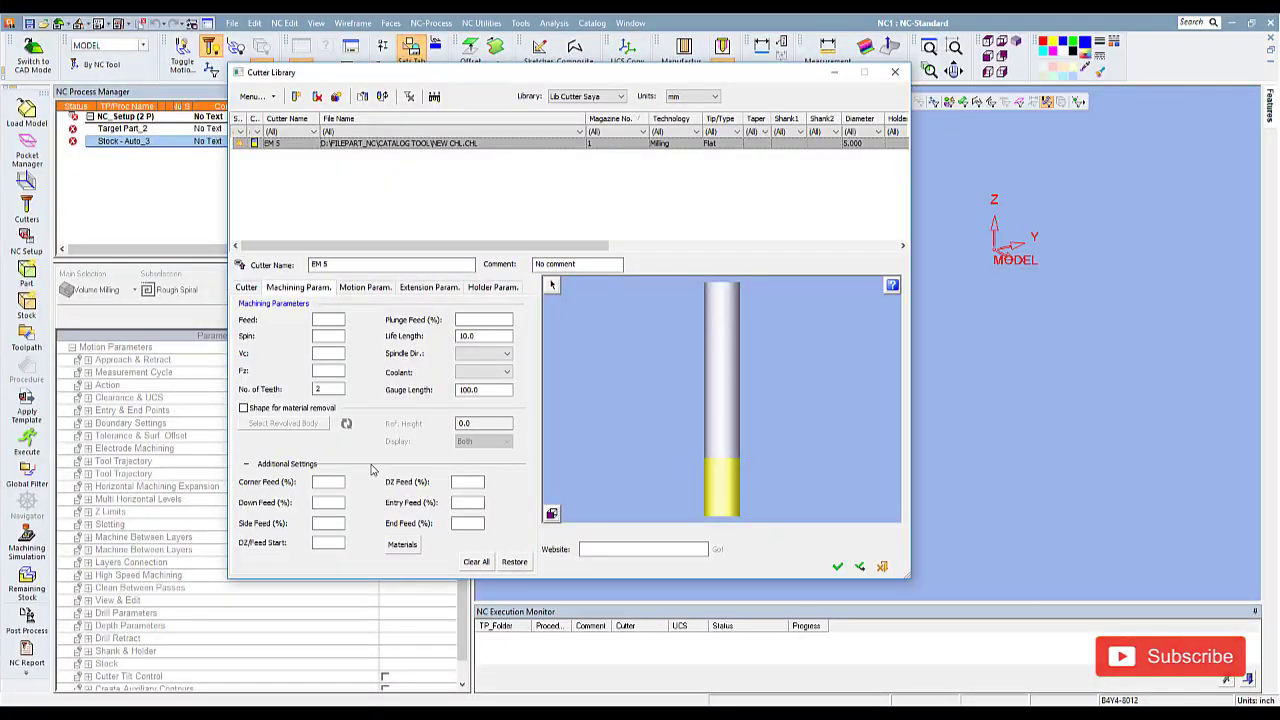
Step: Give EM 5 spin 1800, feed 540.0, Fz 0.075 and 4 teeth
left_click(319, 336)
left_click(332, 336)
left_click(329, 321)
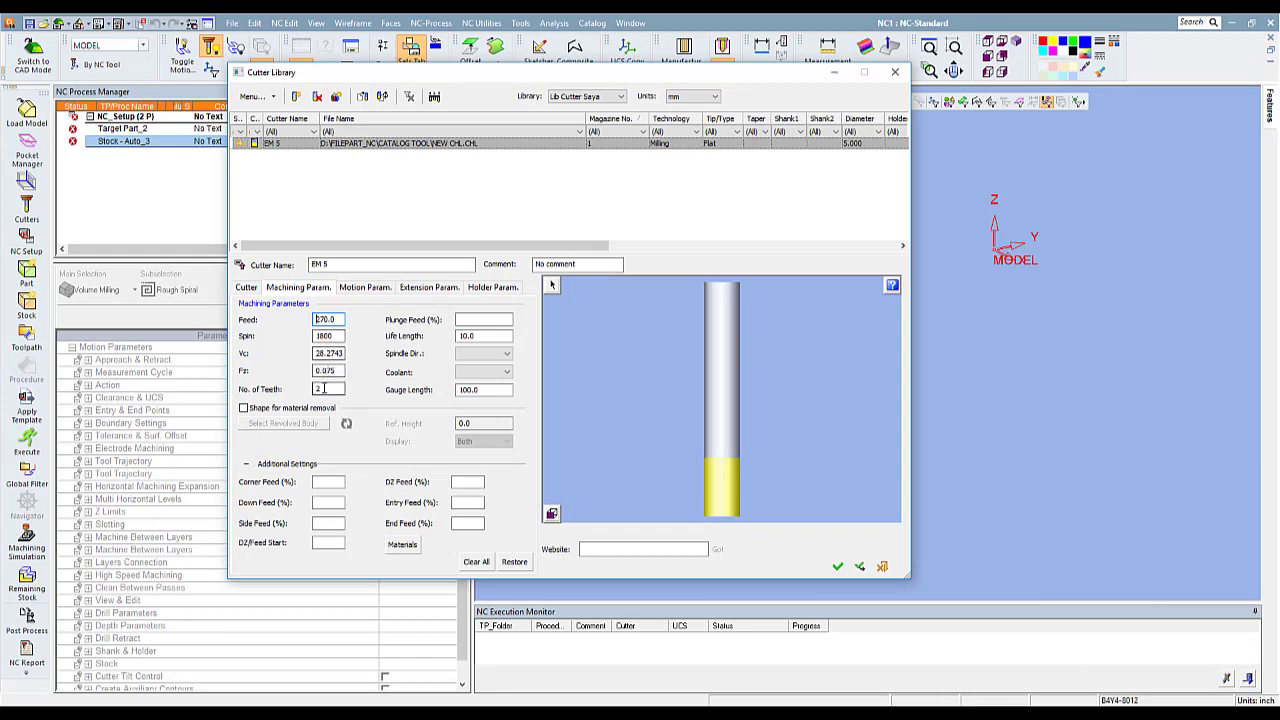
double_click(318, 389)
left_click(364, 288)
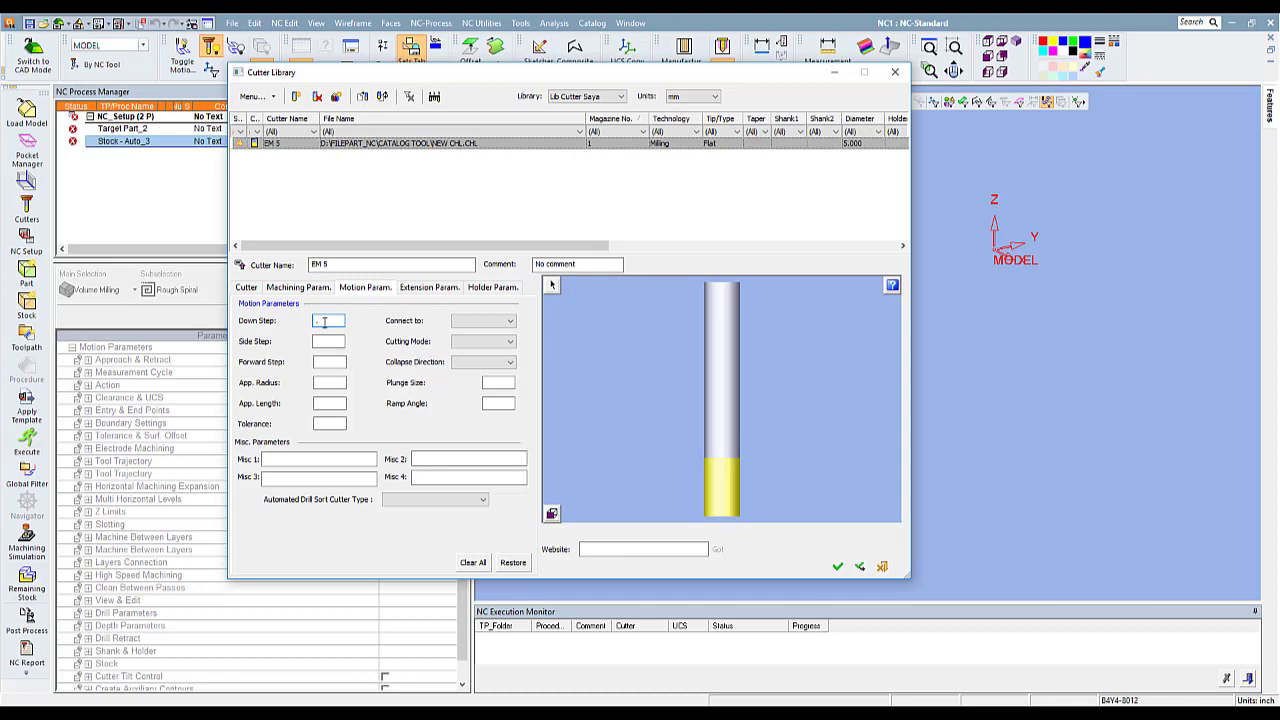
type(".5")
Step: Set EM 5's down step 0.5, side step 2.0, Climb cutting and ramp angle 5
left_click(330, 340)
type("2")
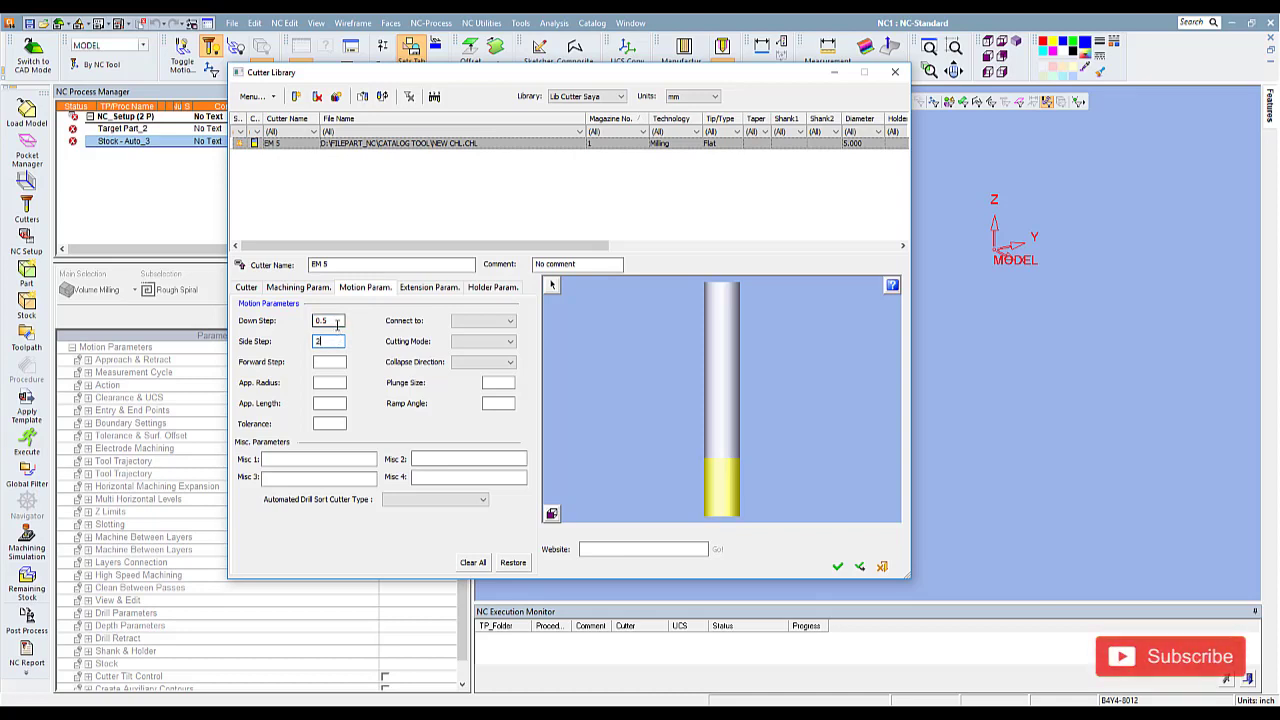
left_click(484, 343)
left_click(474, 362)
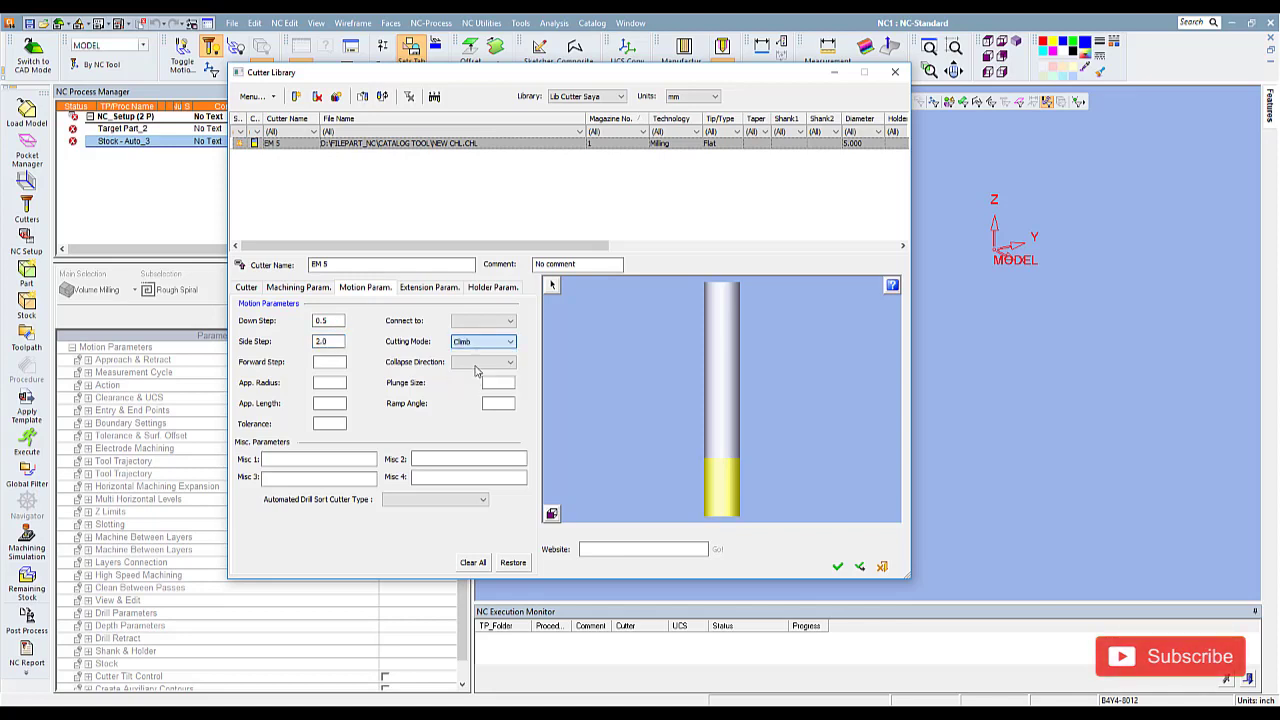
left_click(489, 366)
left_click(489, 370)
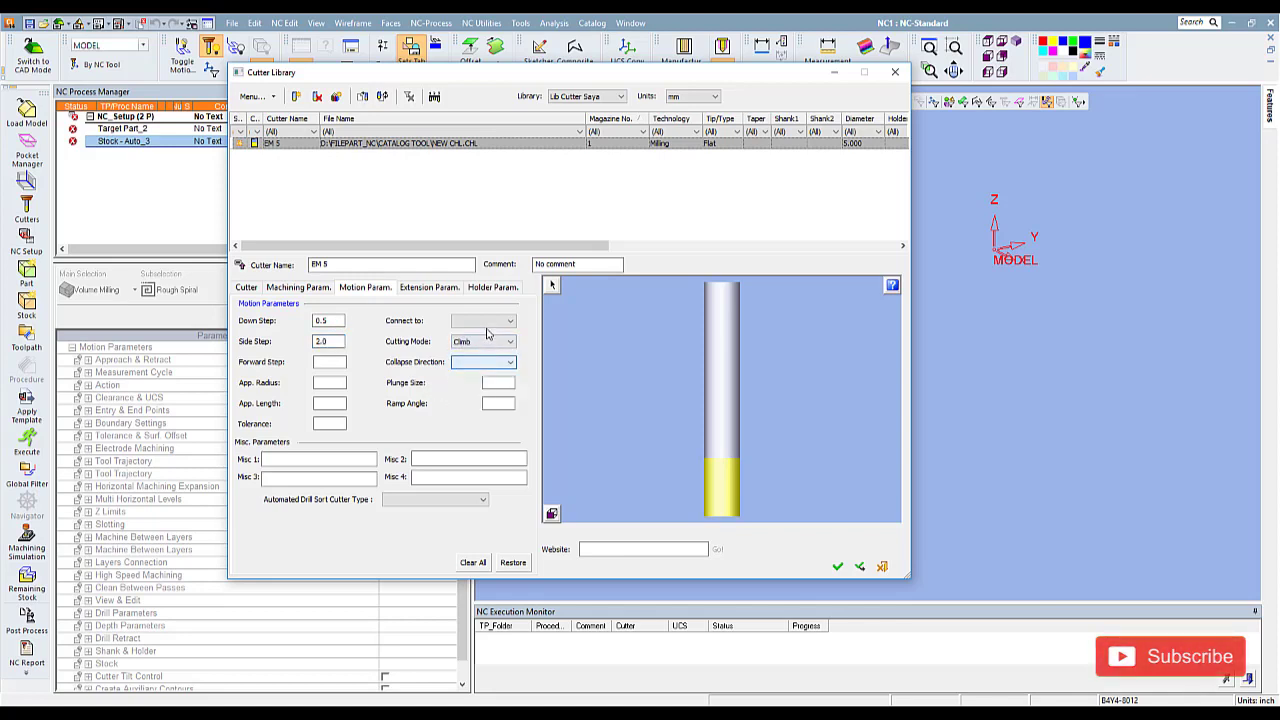
left_click(496, 403)
type("5")
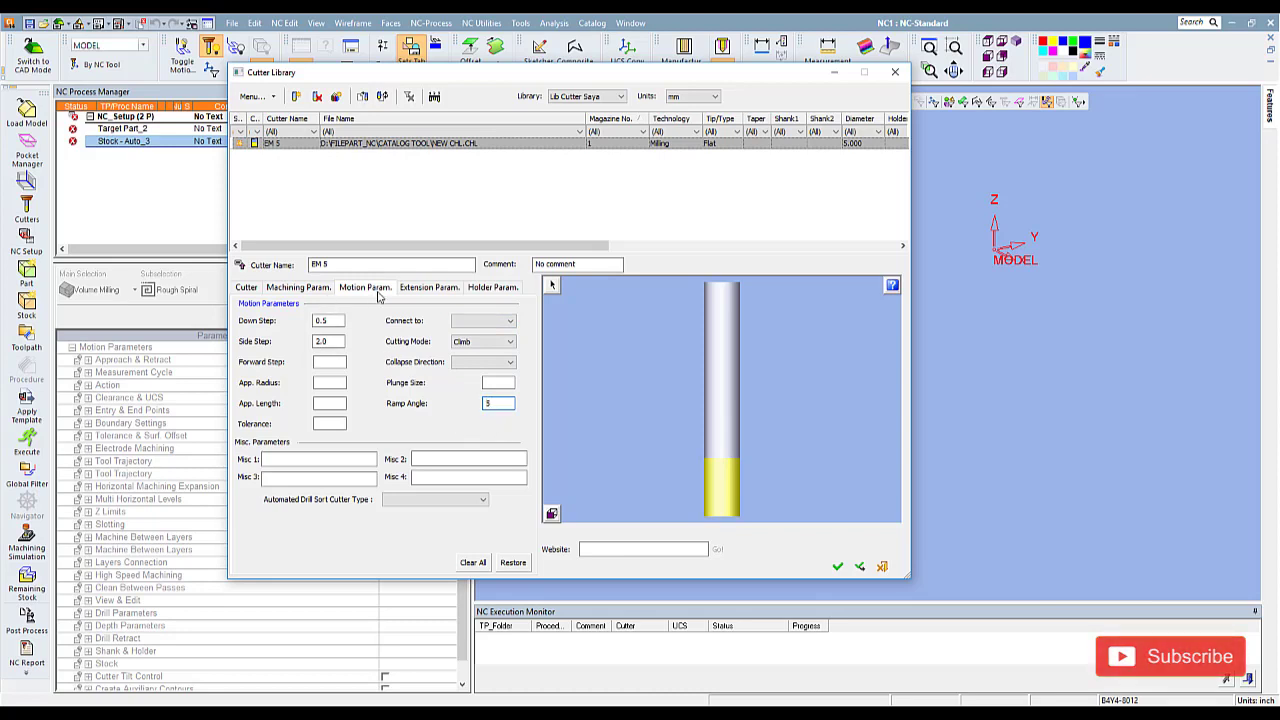
Step: Set EM 5's spindle direction to Clockwise and coolant to Flood
left_click(298, 288)
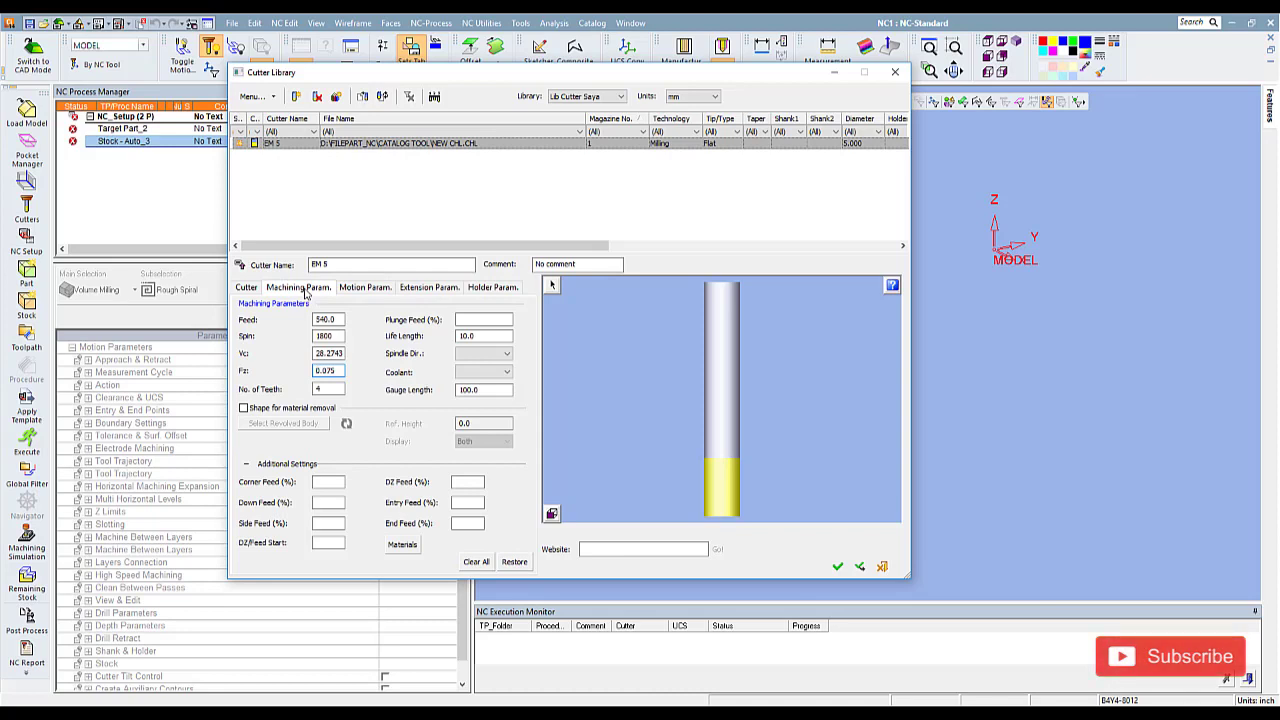
left_click(500, 354)
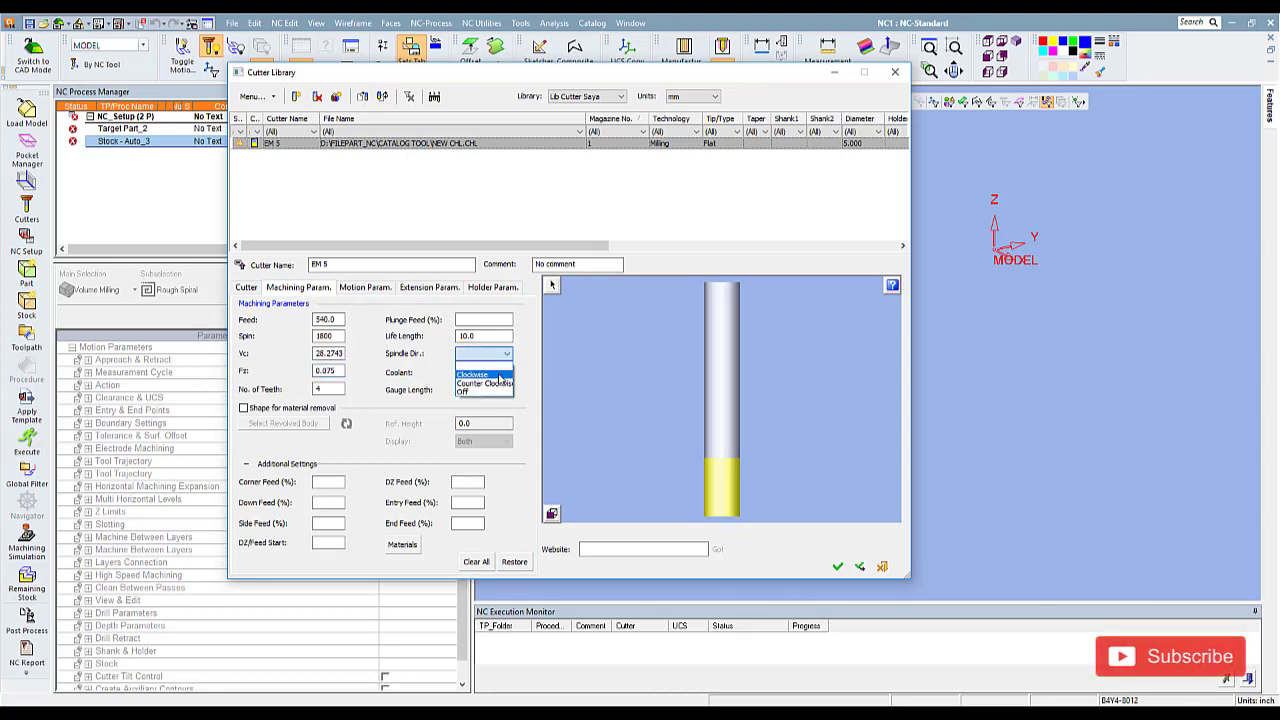
left_click(500, 374)
left_click(507, 372)
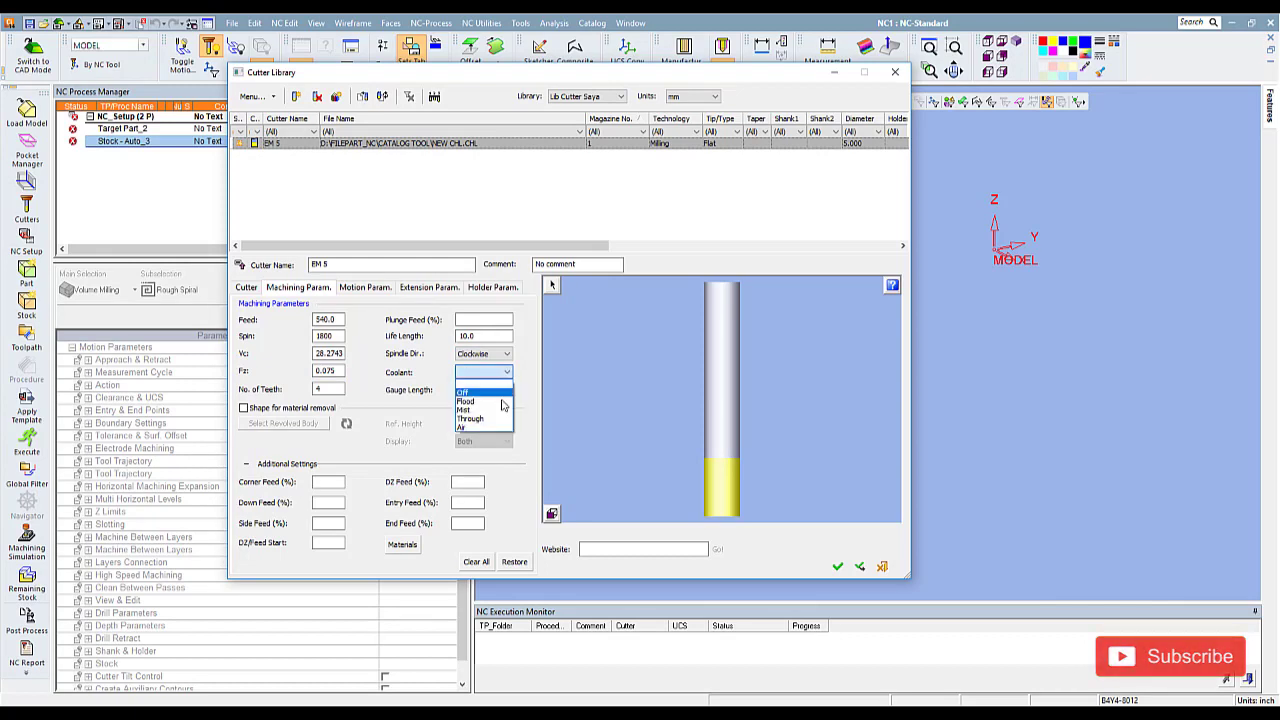
left_click(468, 401)
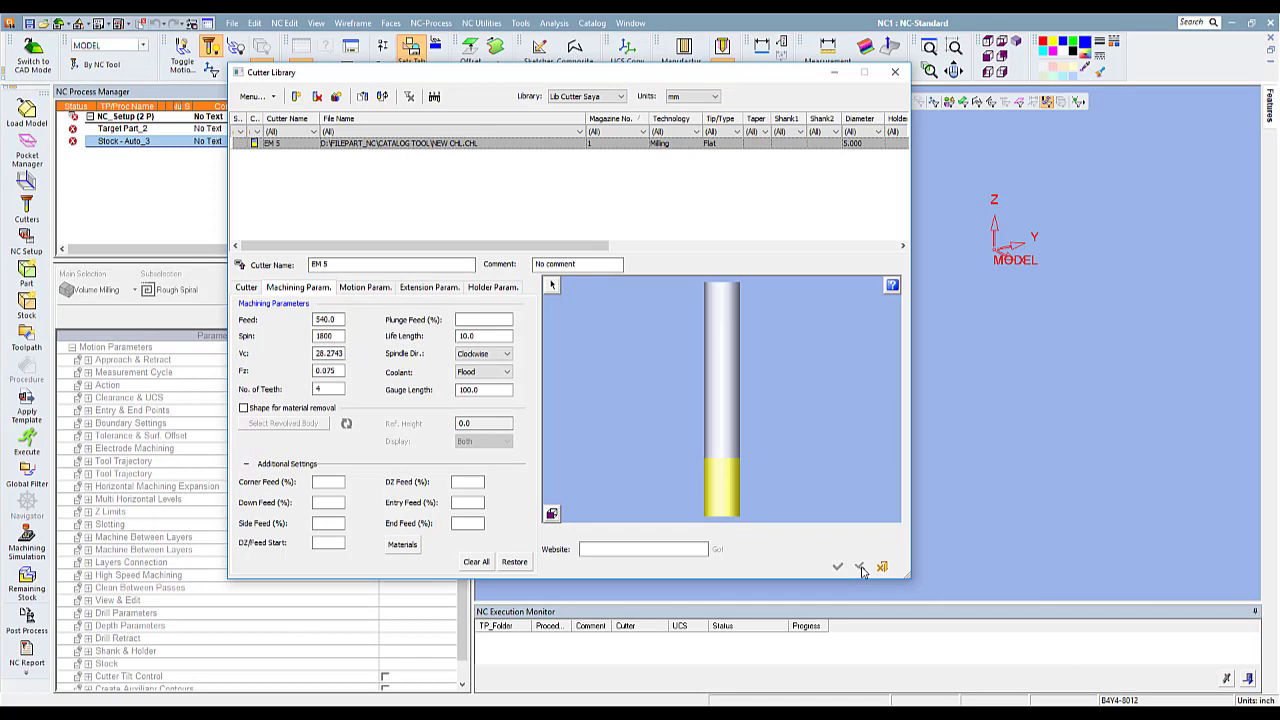
Step: Duplicate EM 5 into a new cutter named EM 6 at magazine 2
left_click(296, 98)
key("End")
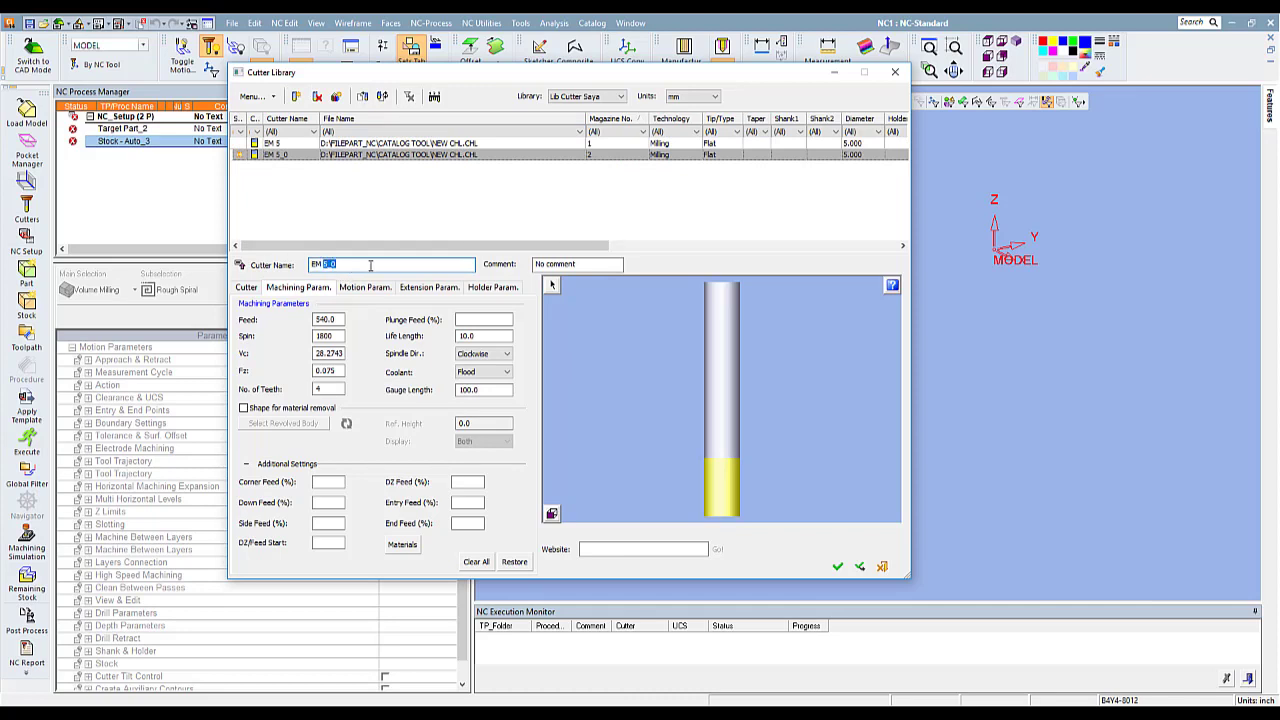
left_click(246, 287)
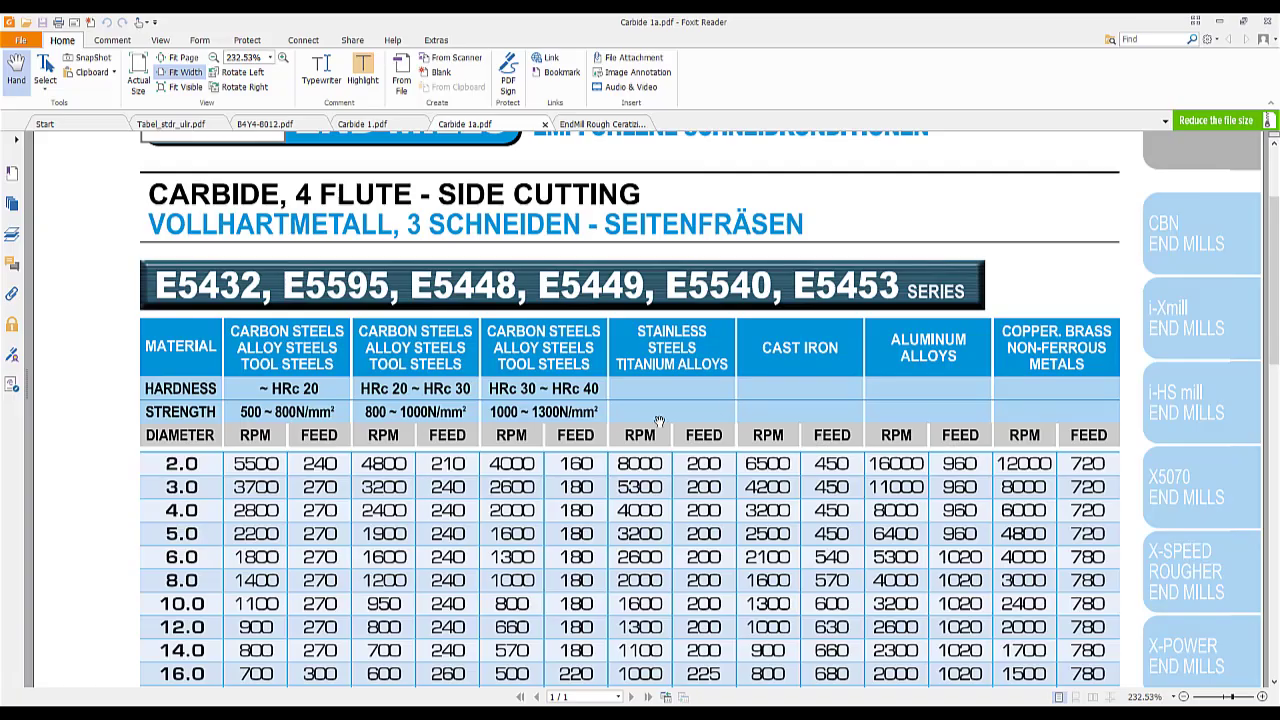
Step: Check the end-mill dimension table in Carbide 1.pdf, then return to Cimatron's cutter library
left_click(395, 124)
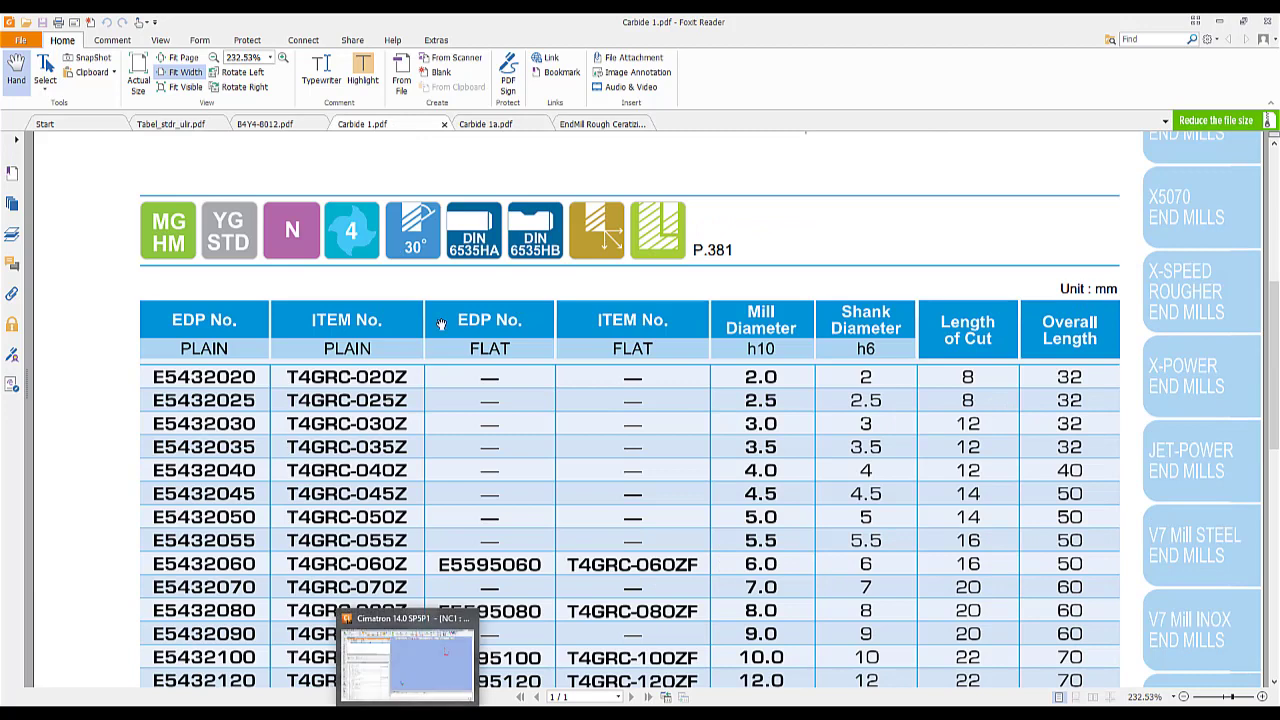
left_click(480, 124)
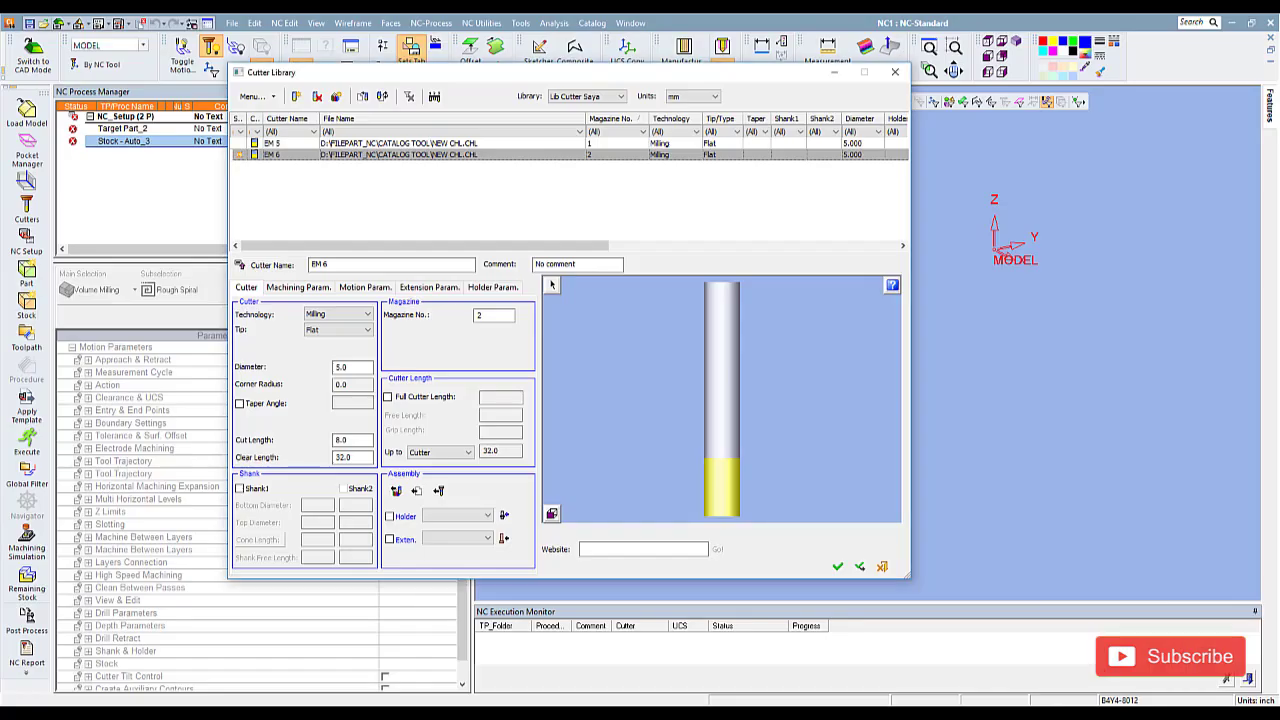
Step: Change EM 6's spin so its Vc recalculates to 21.9911
left_click(315, 288)
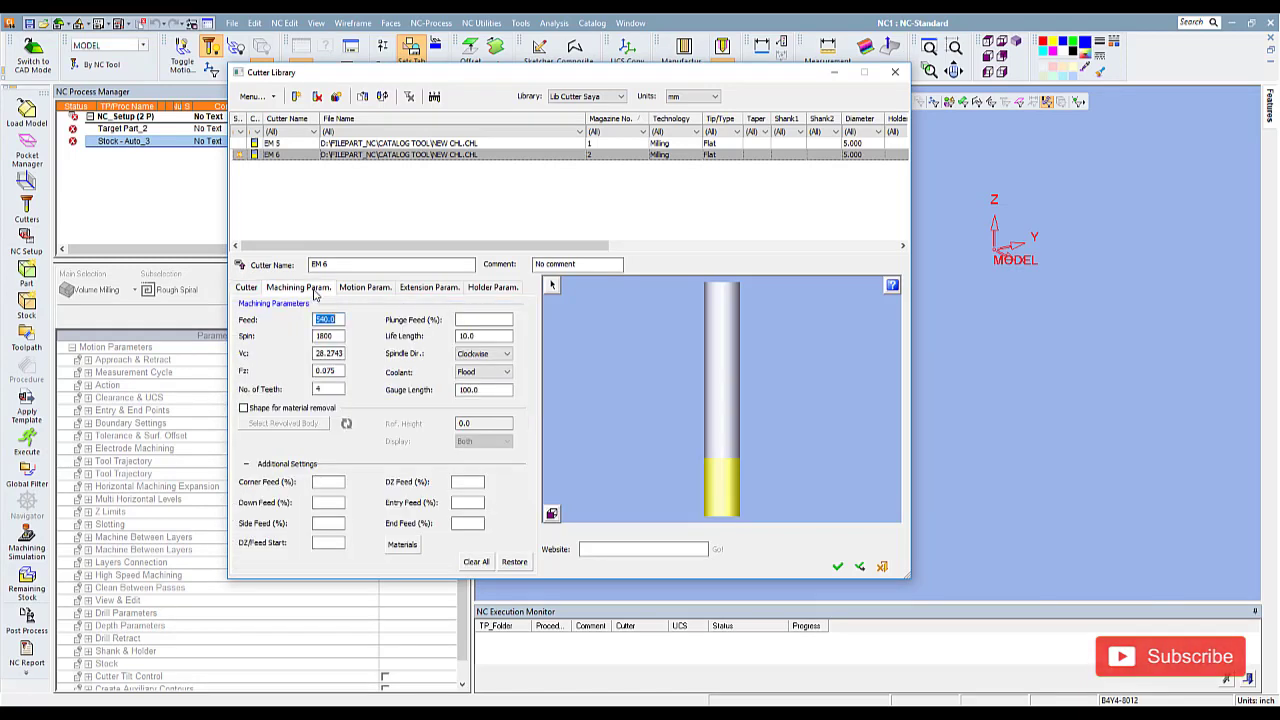
left_click(330, 336)
left_click(327, 319)
Step: Set EM 6's side step to 3.0 and add its copy EM 6_0 in magazine 3
left_click(366, 288)
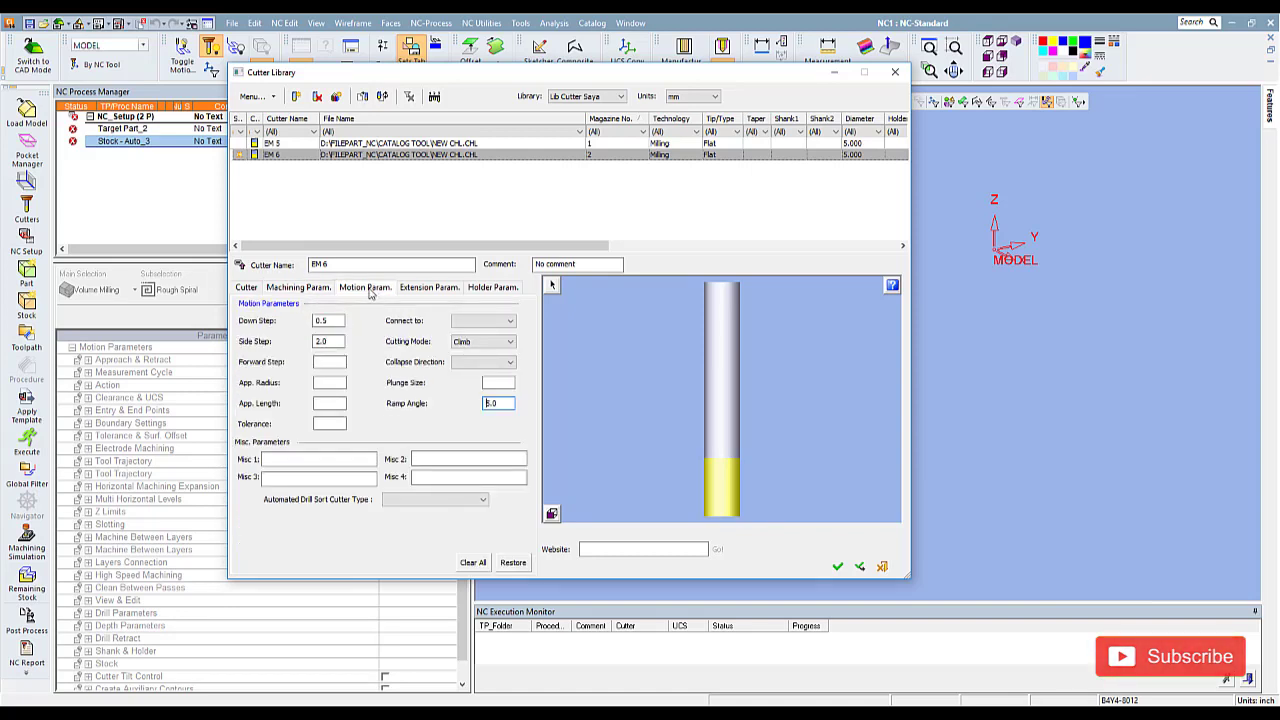
double_click(338, 341)
type("3")
left_click(736, 438)
left_click(297, 96)
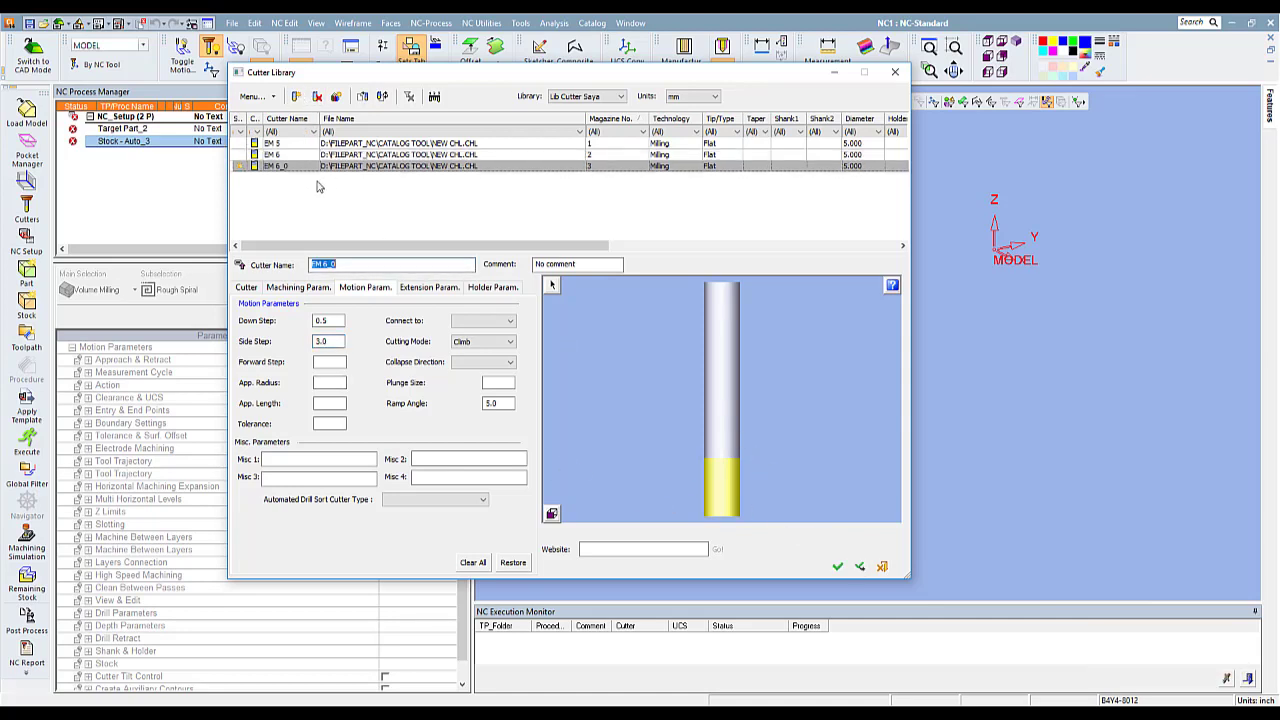
Step: Name the new cutter EM 8 and give it an 8.0 diameter
left_click(345, 265)
type("8")
left_click(246, 289)
double_click(348, 368)
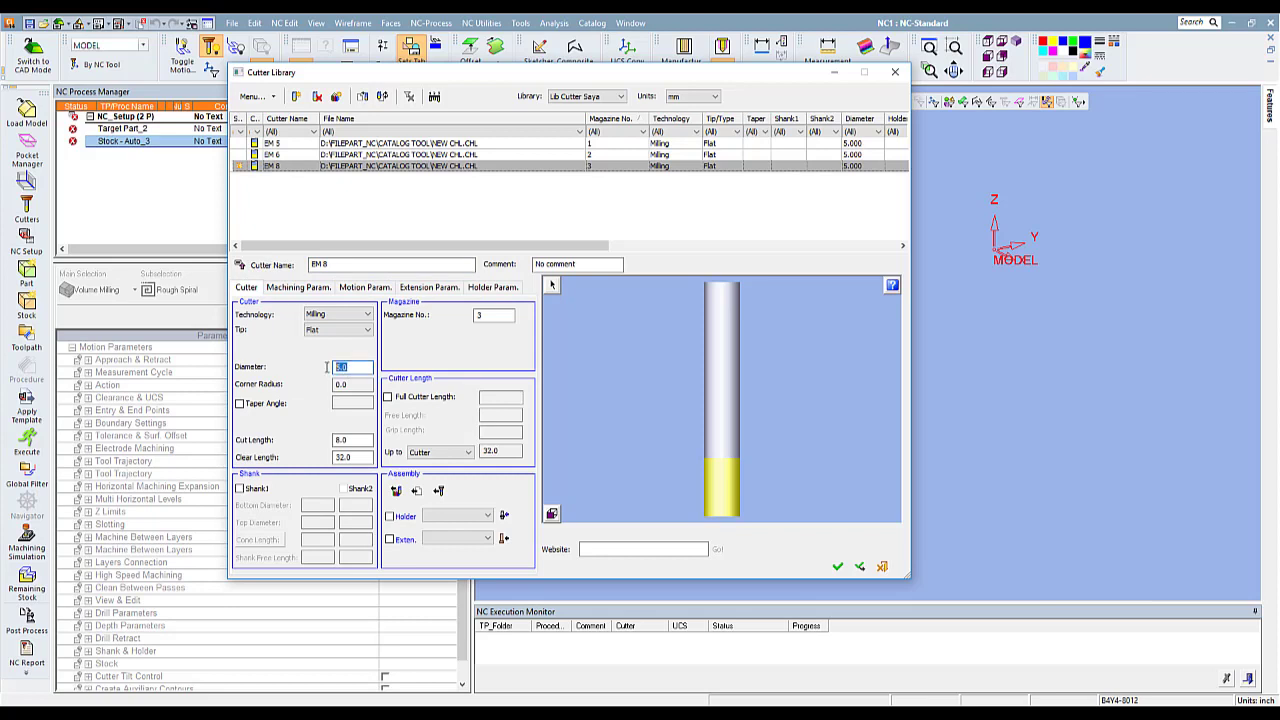
left_click(859, 566)
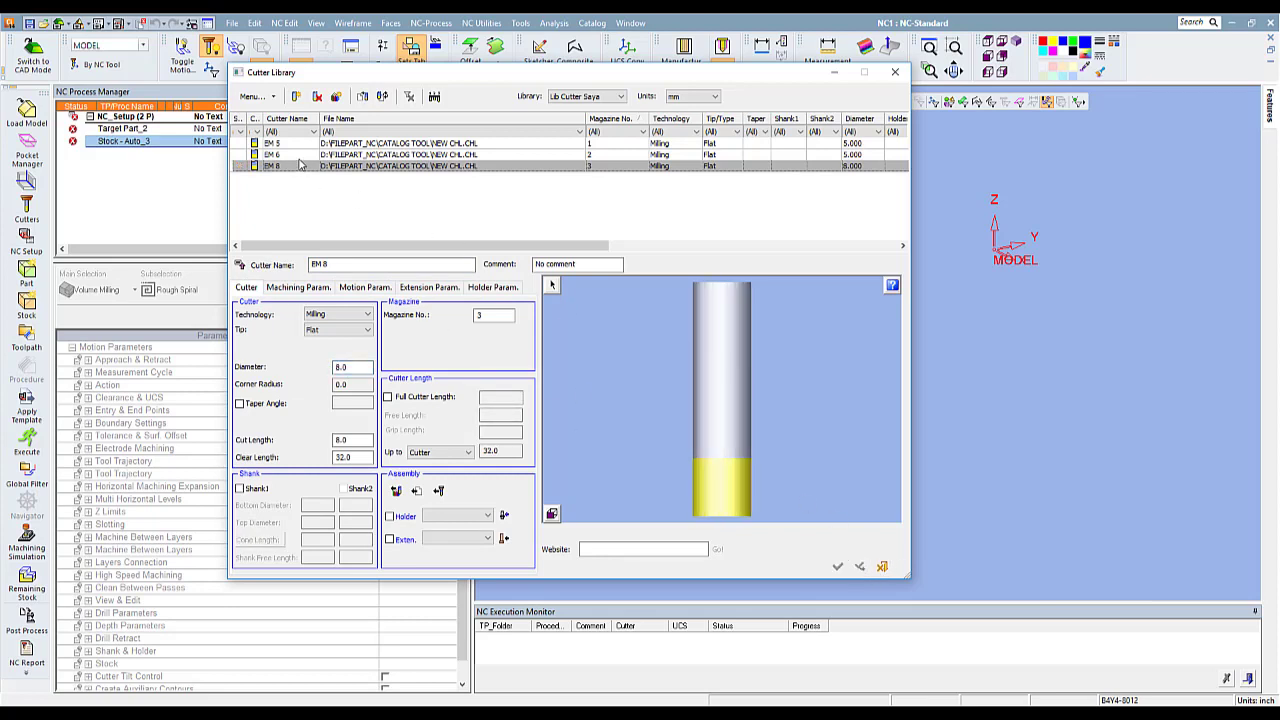
Step: Change EM 6's diameter to 6.0
left_click(300, 155)
double_click(348, 367)
type("6")
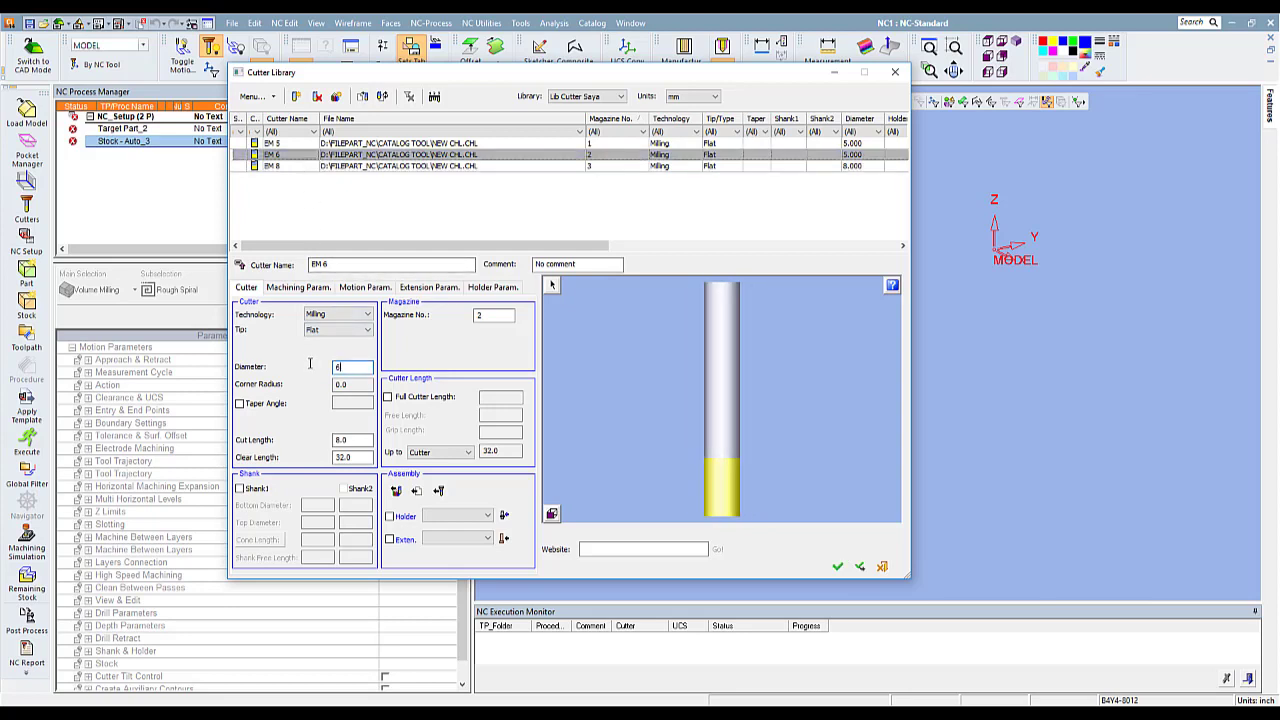
left_click(859, 566)
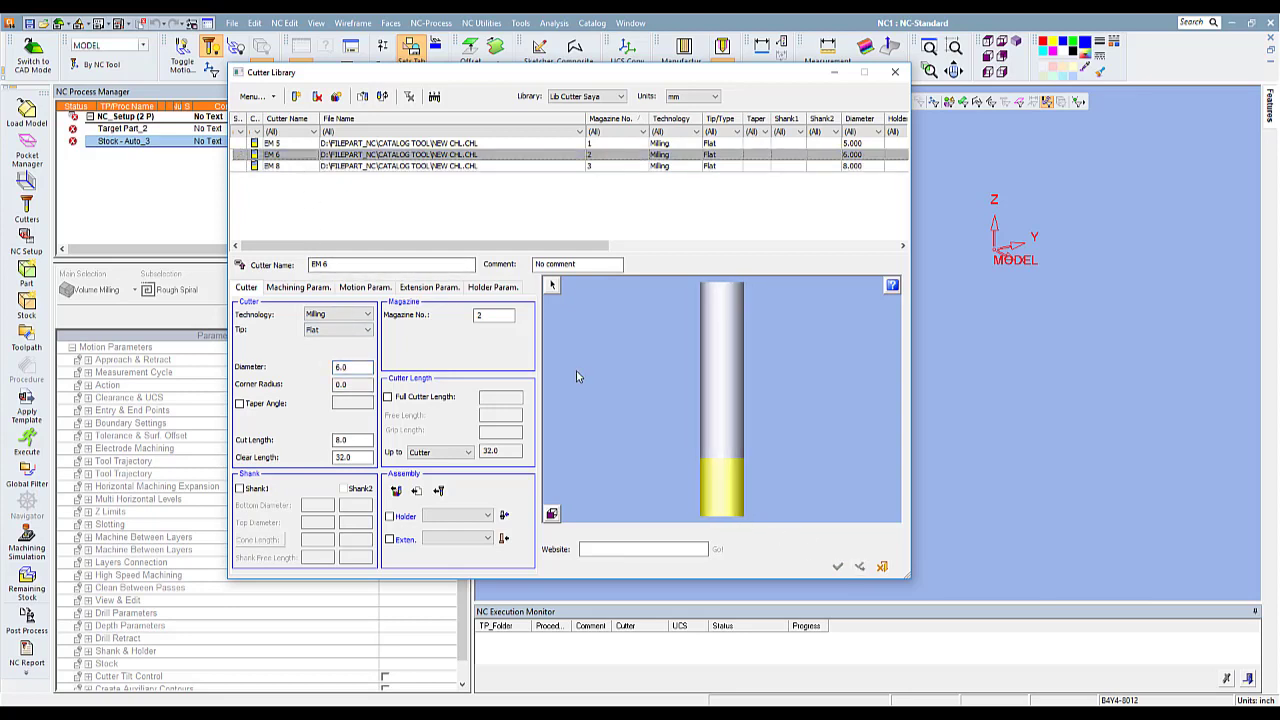
Step: Compare EM 8's machining parameters with the carbide chart's 8.0 row (1400 RPM, 270 feed)
left_click(300, 166)
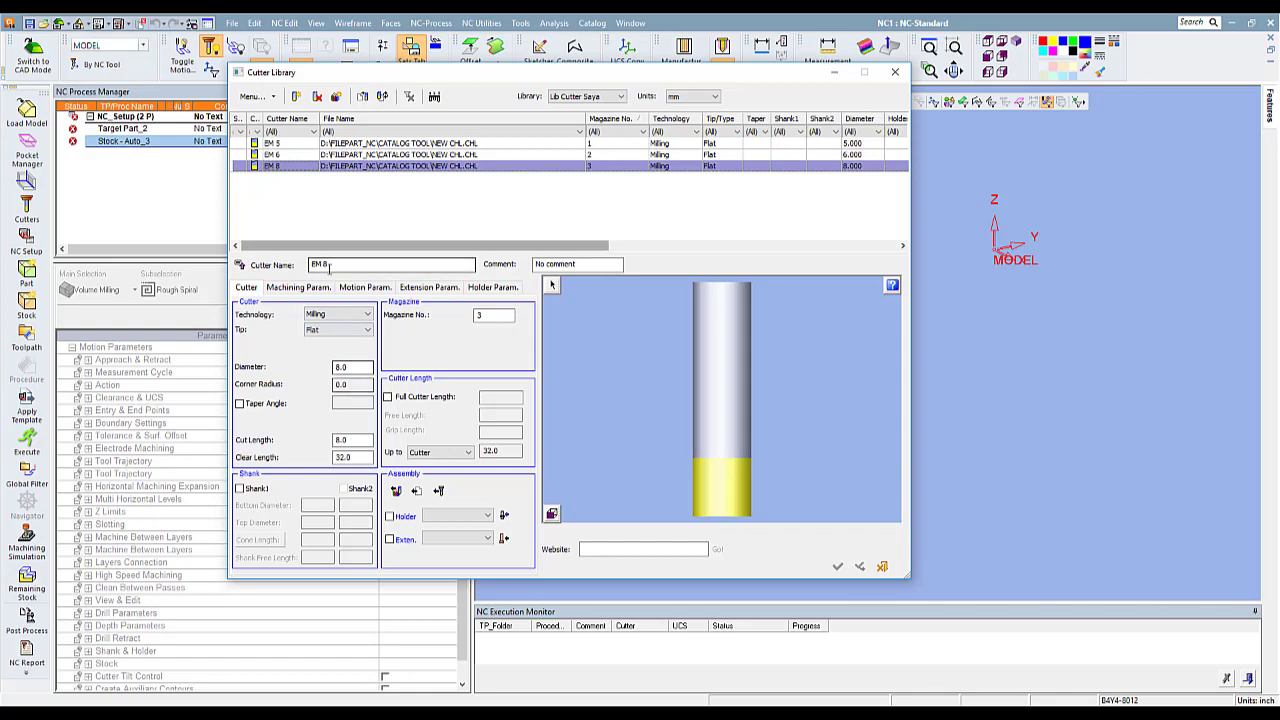
left_click(298, 287)
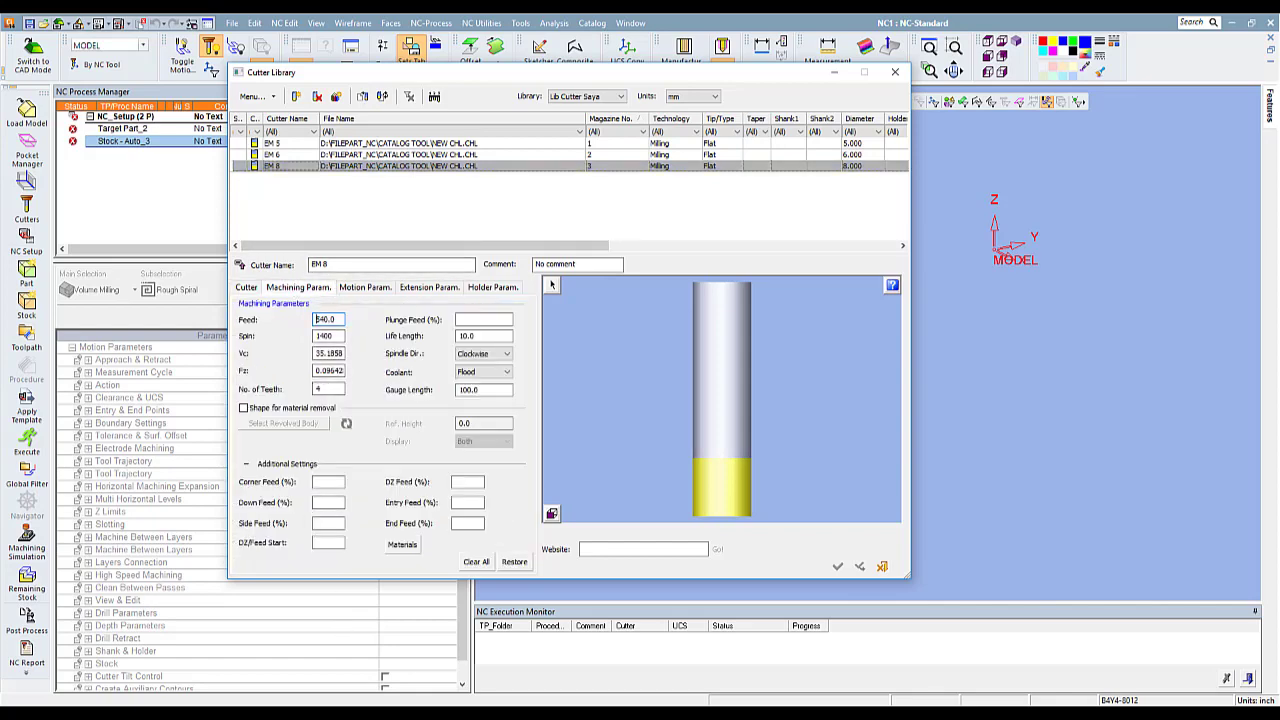
key("alt+Tab")
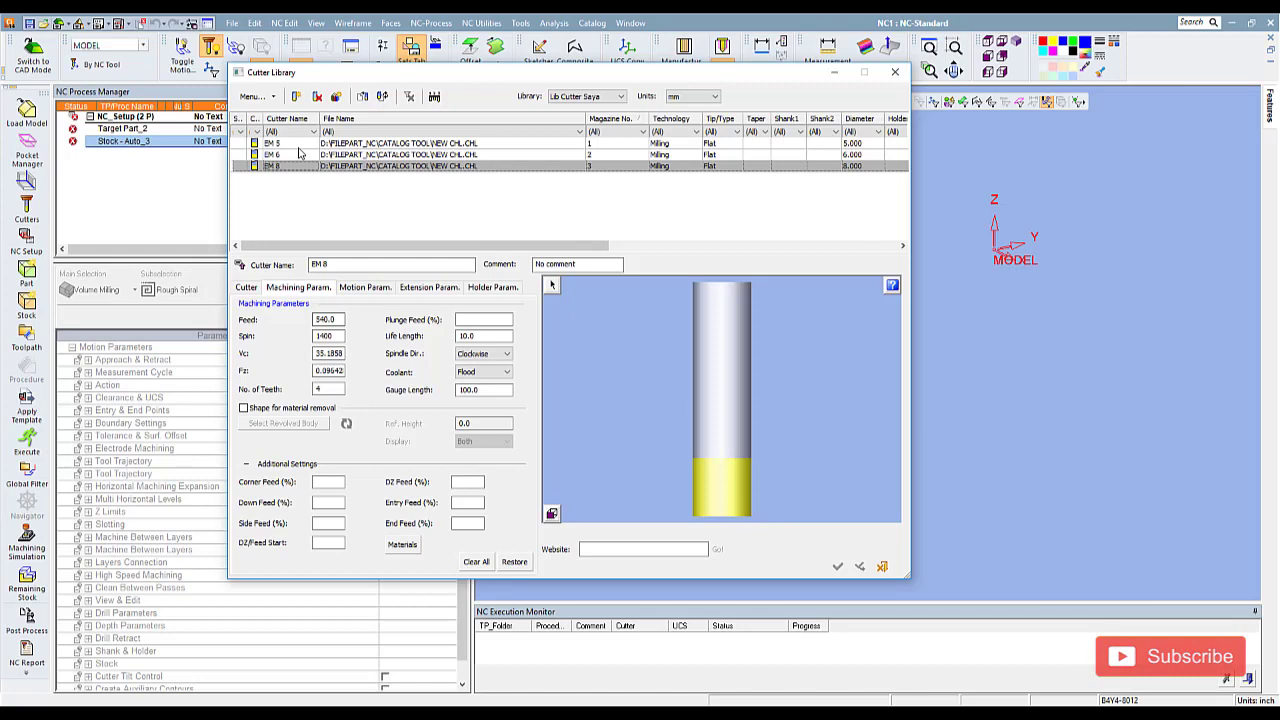
Step: Set the spin of EM 5, EM 6 and EM 8 to 2200, 1800 and 1200
left_click(298, 145)
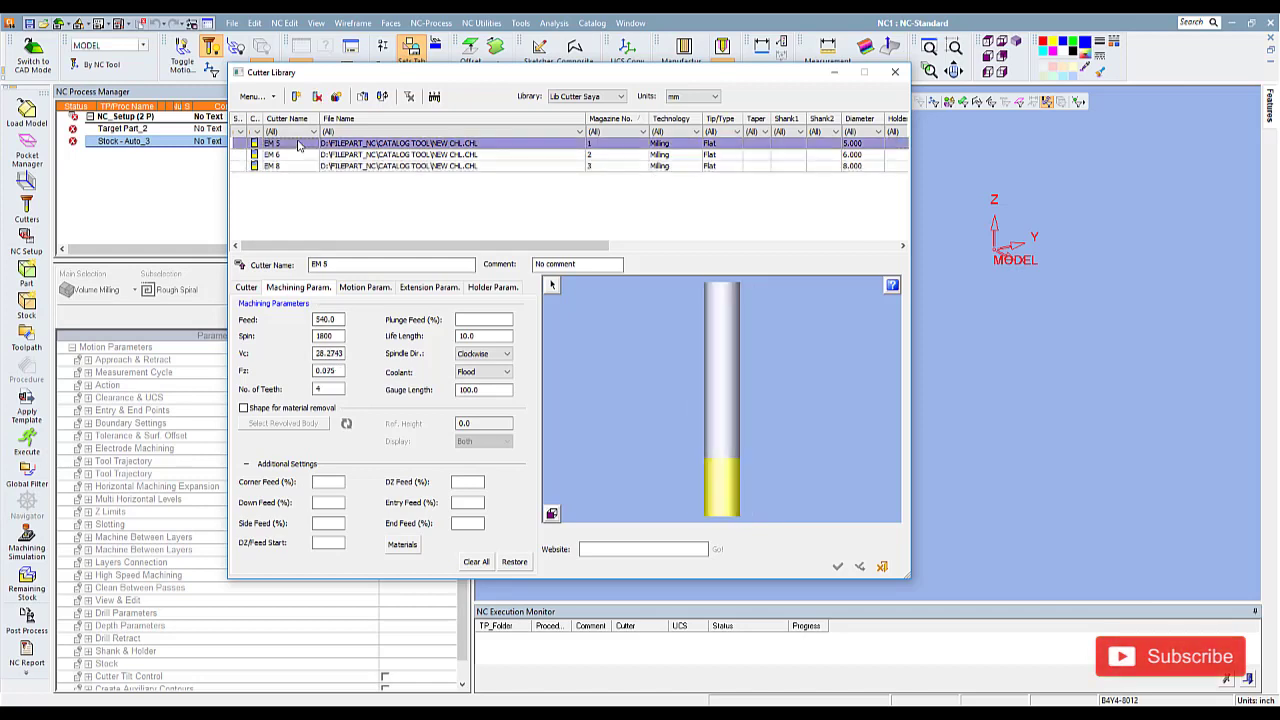
double_click(325, 336)
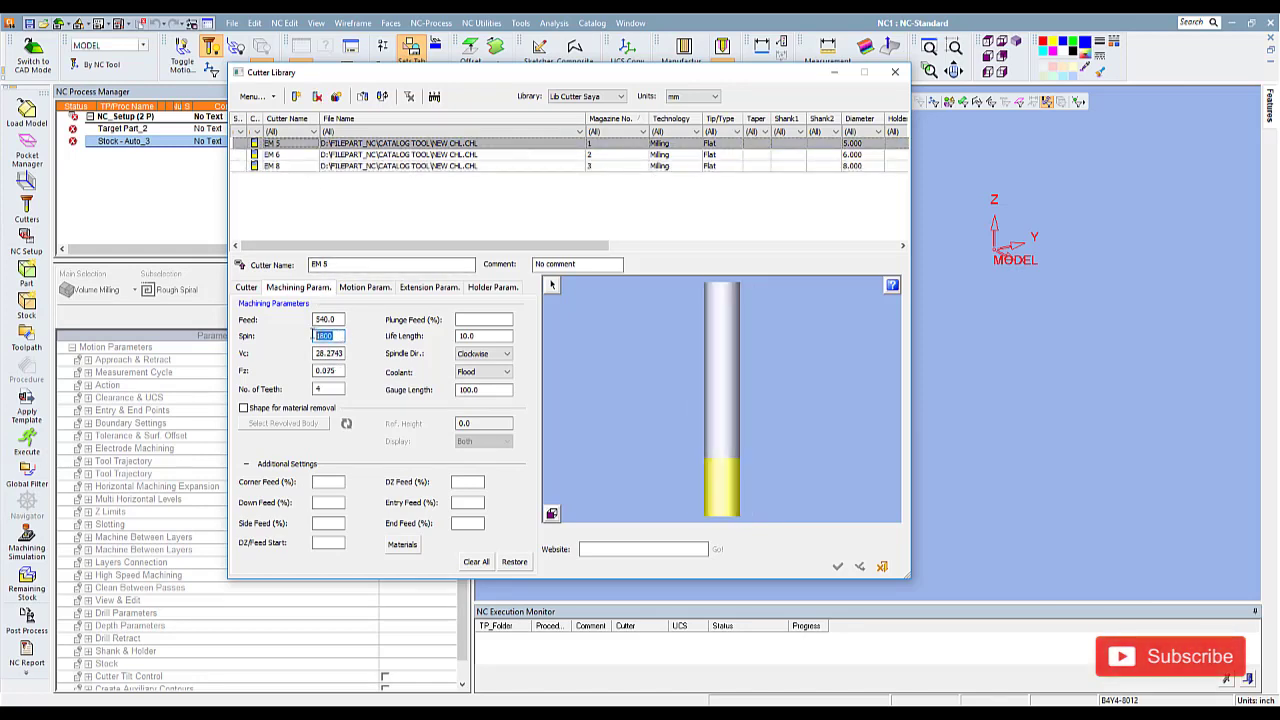
type("22")
left_click(338, 388)
left_click(840, 566)
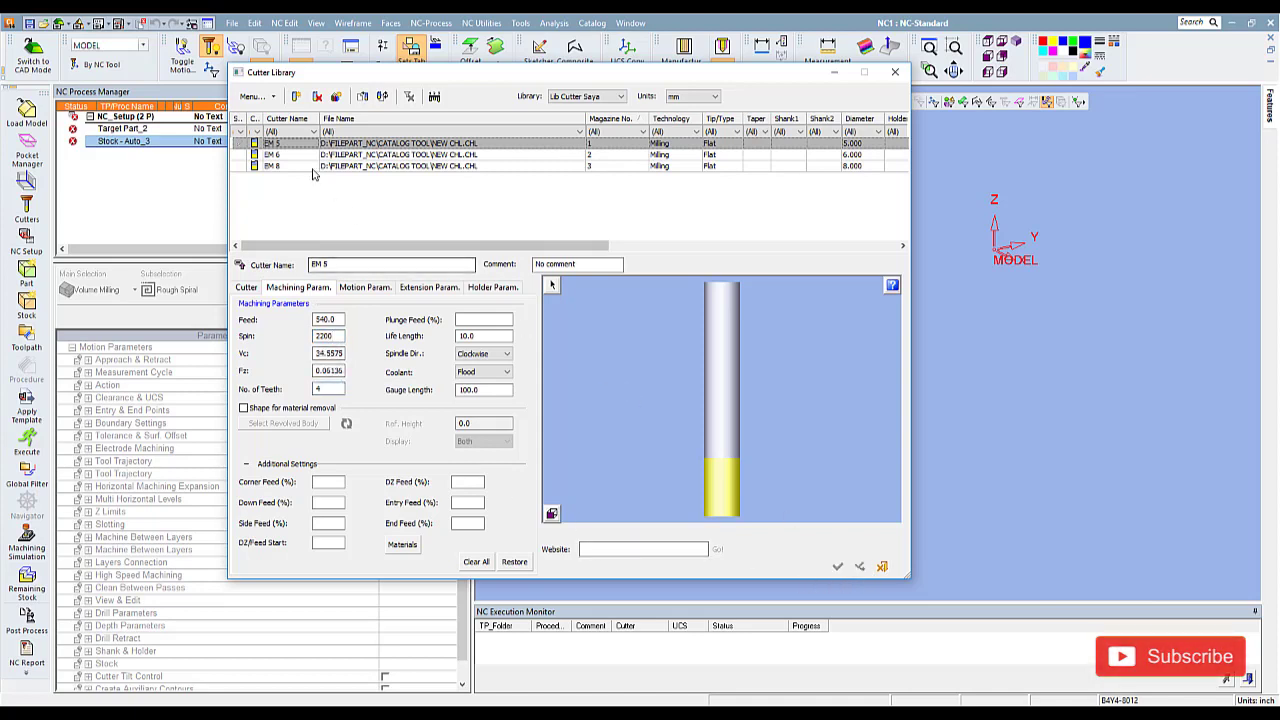
left_click(280, 154)
double_click(328, 336)
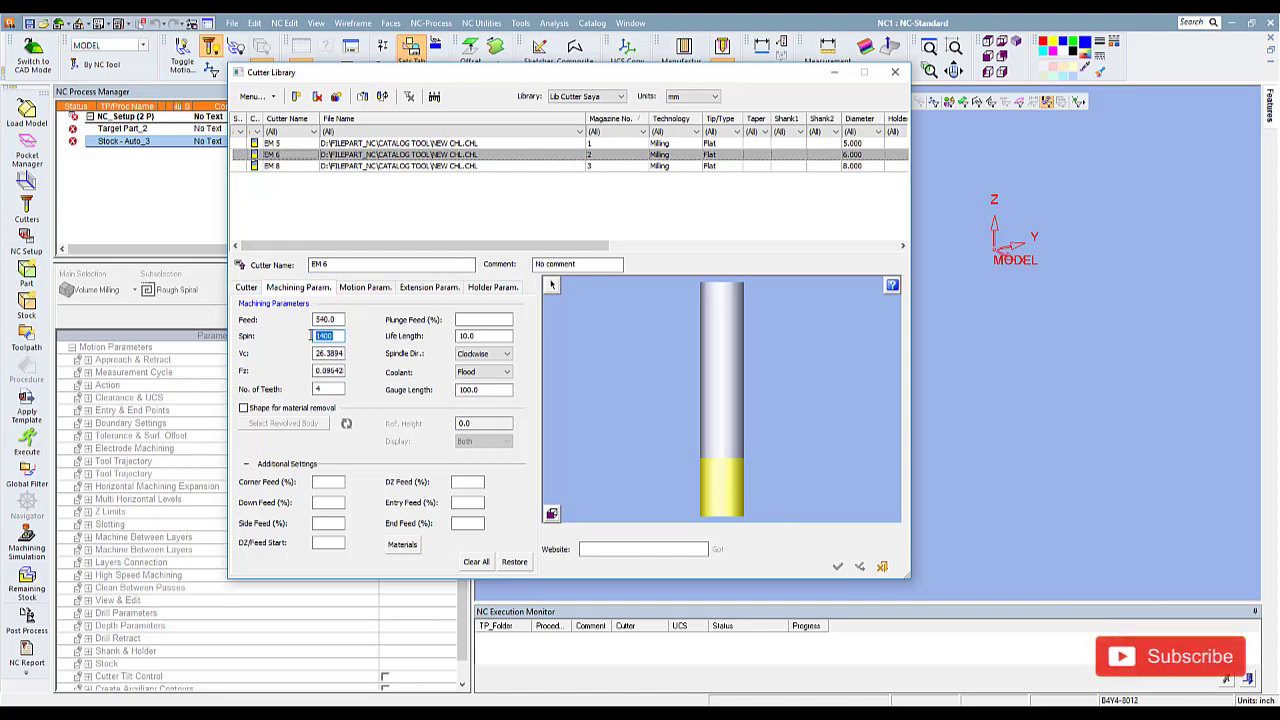
type("18")
type("00")
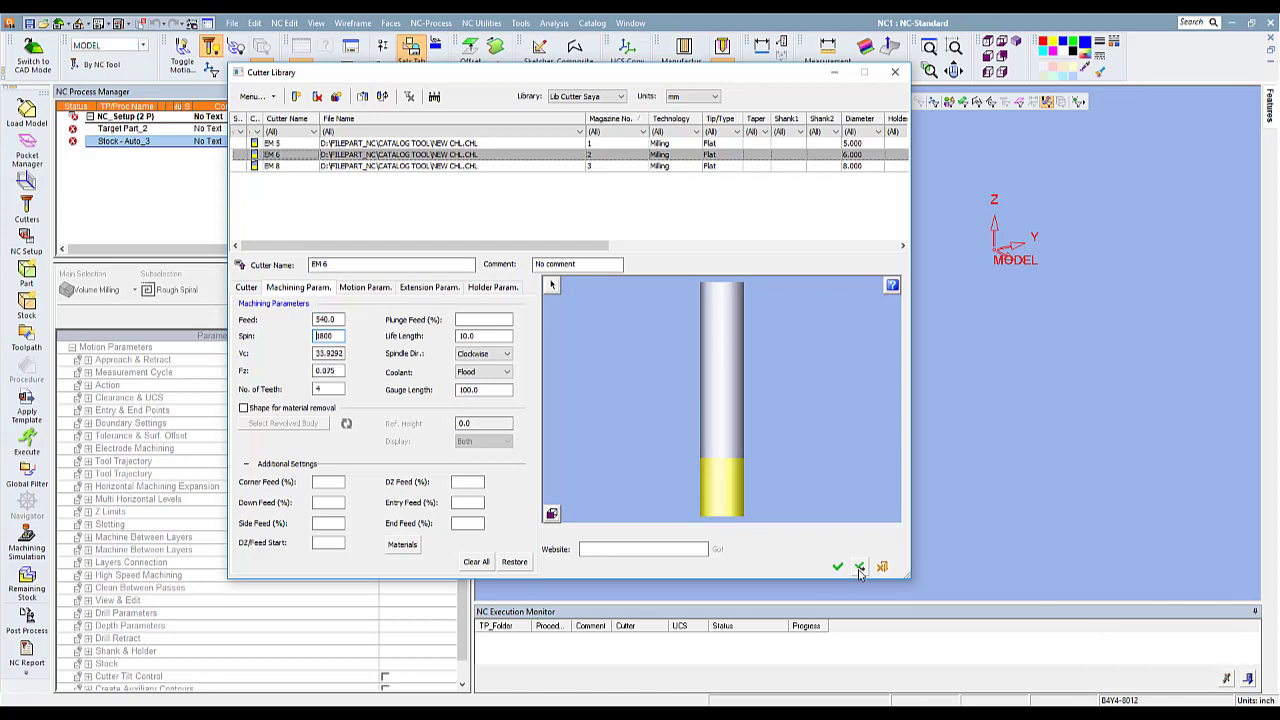
left_click(838, 566)
left_click(284, 167)
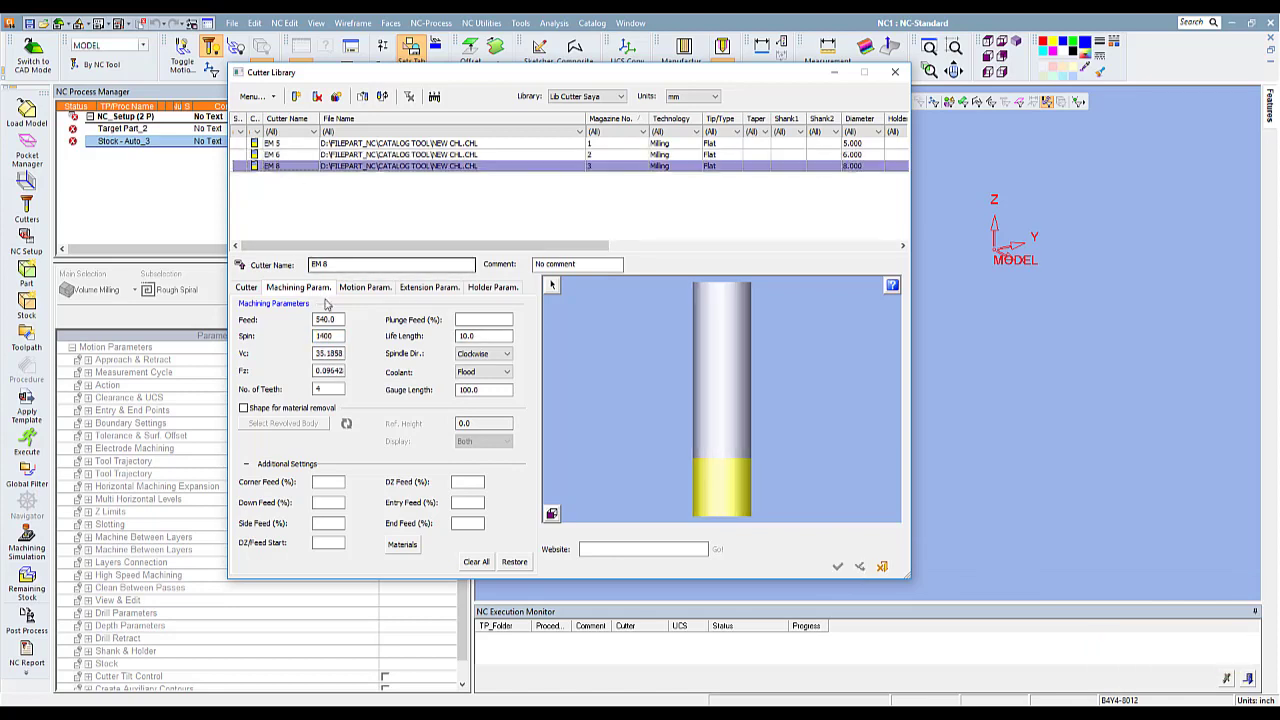
double_click(318, 336)
type("12")
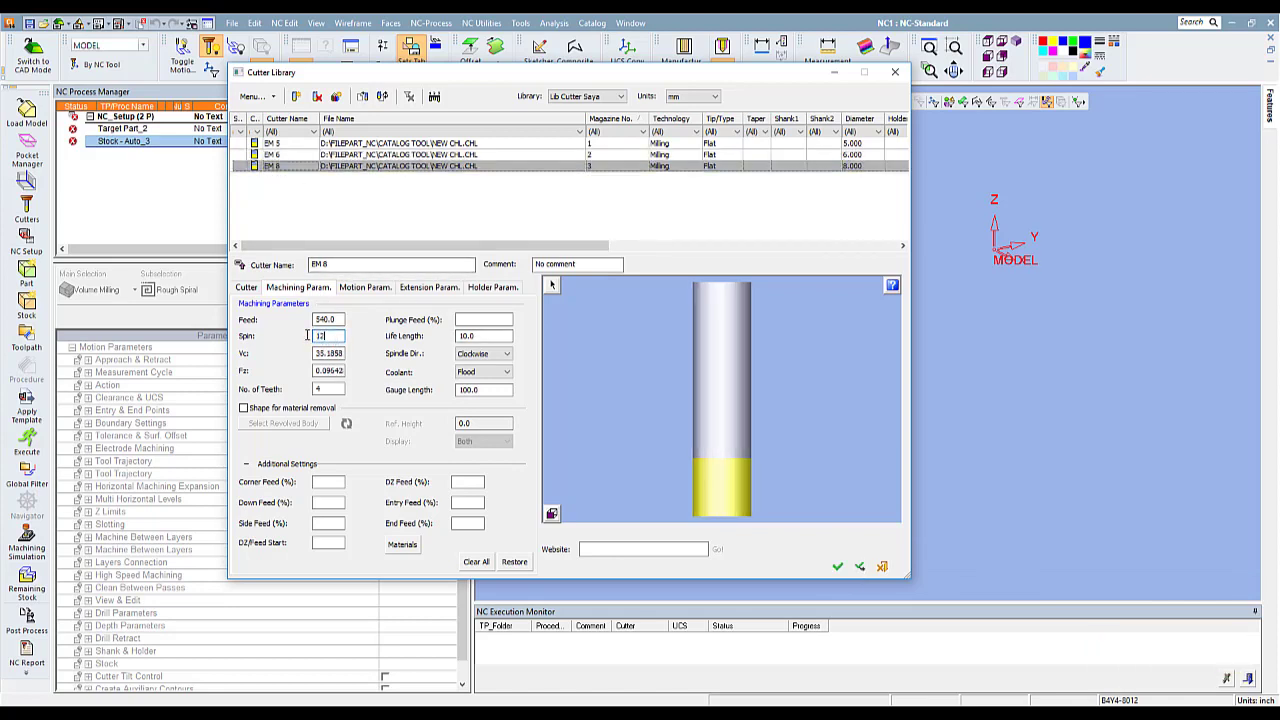
left_click(858, 568)
Step: Give EM 8 down step 0.5 and side step 4.0, then add its copy EM 8_0
left_click(365, 289)
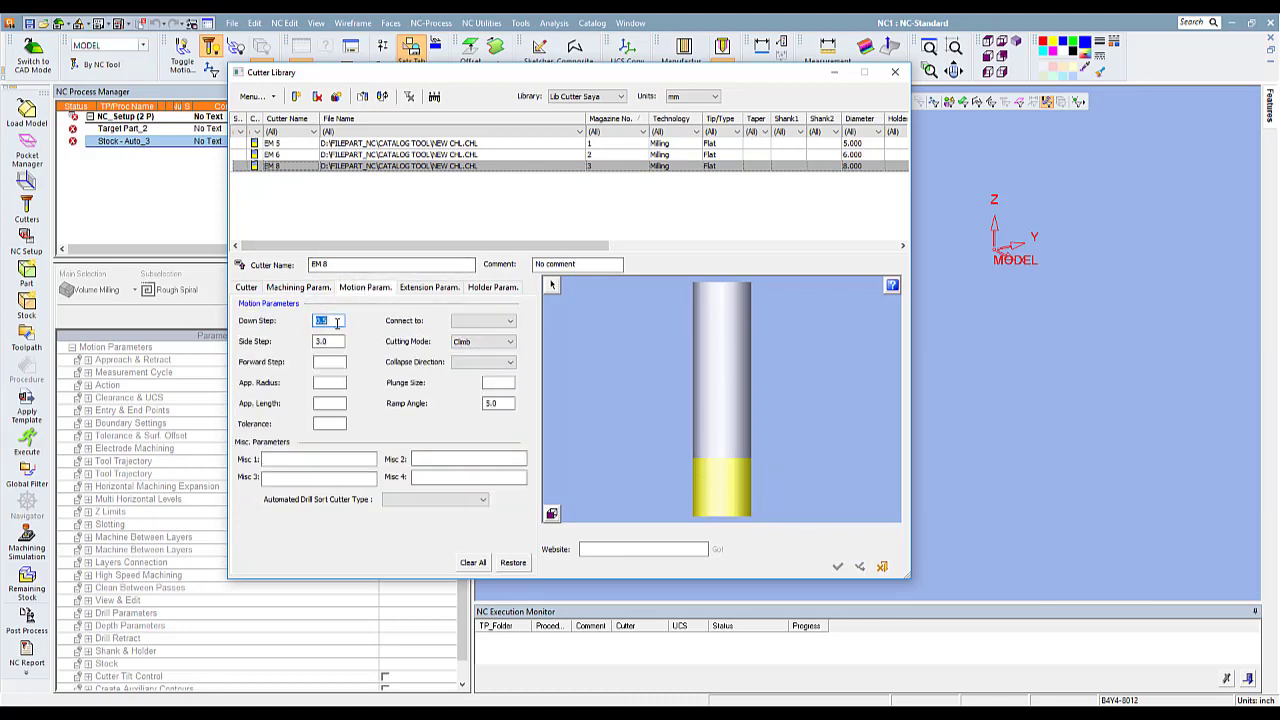
type("0.5")
key("Tab")
type("4")
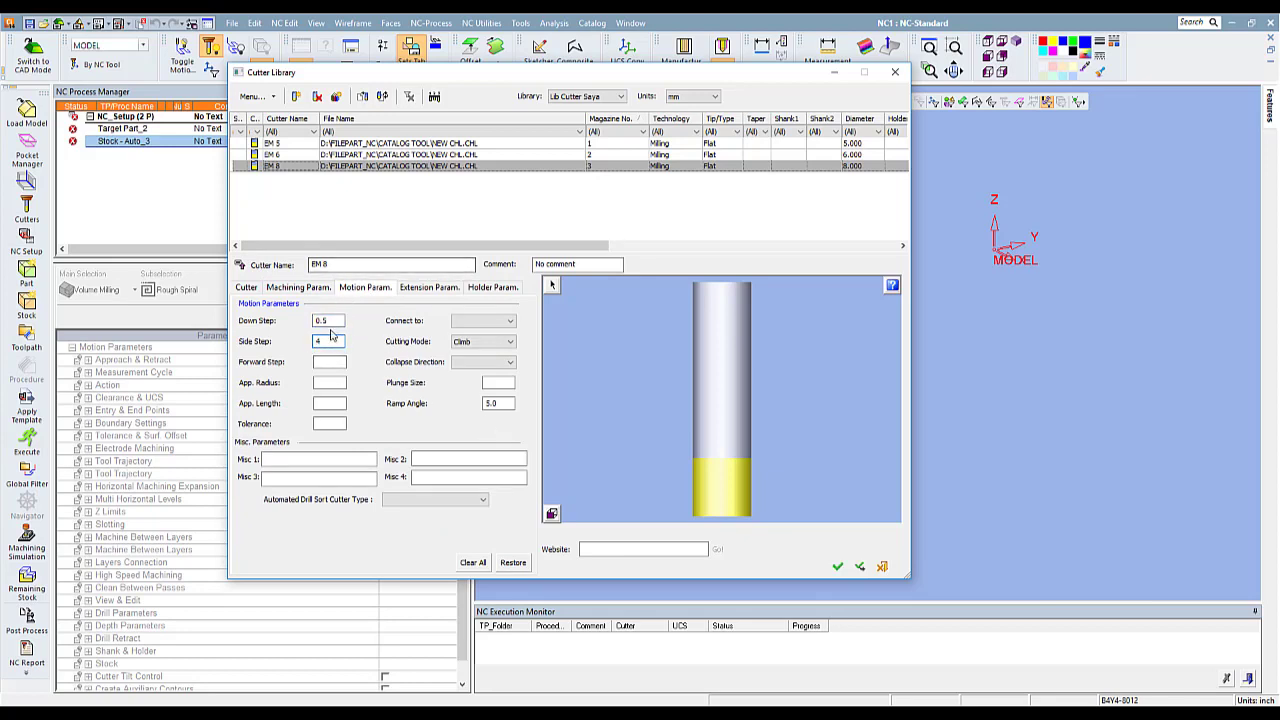
left_click(850, 562)
left_click(297, 97)
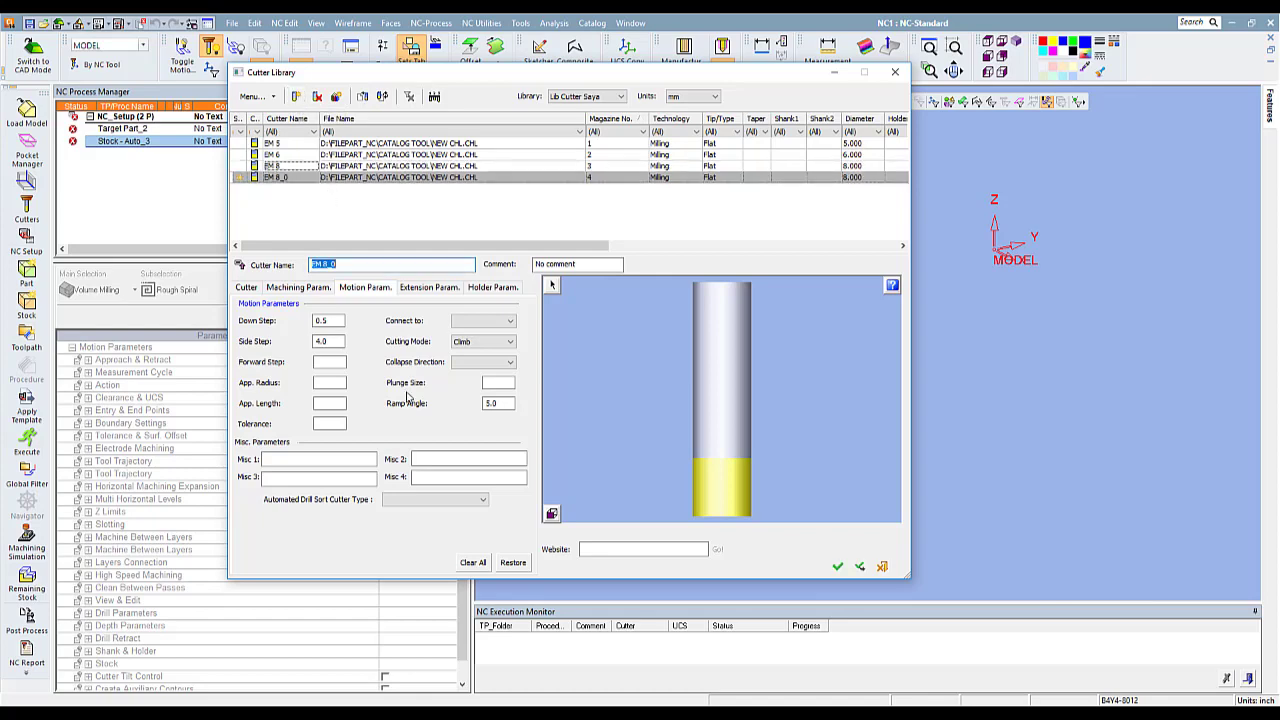
Step: Consult the W0421-L table in EndMill Rough Ceratizit.pdf, then begin renaming the EM 8_0 copy to EM 10
left_click(376, 655)
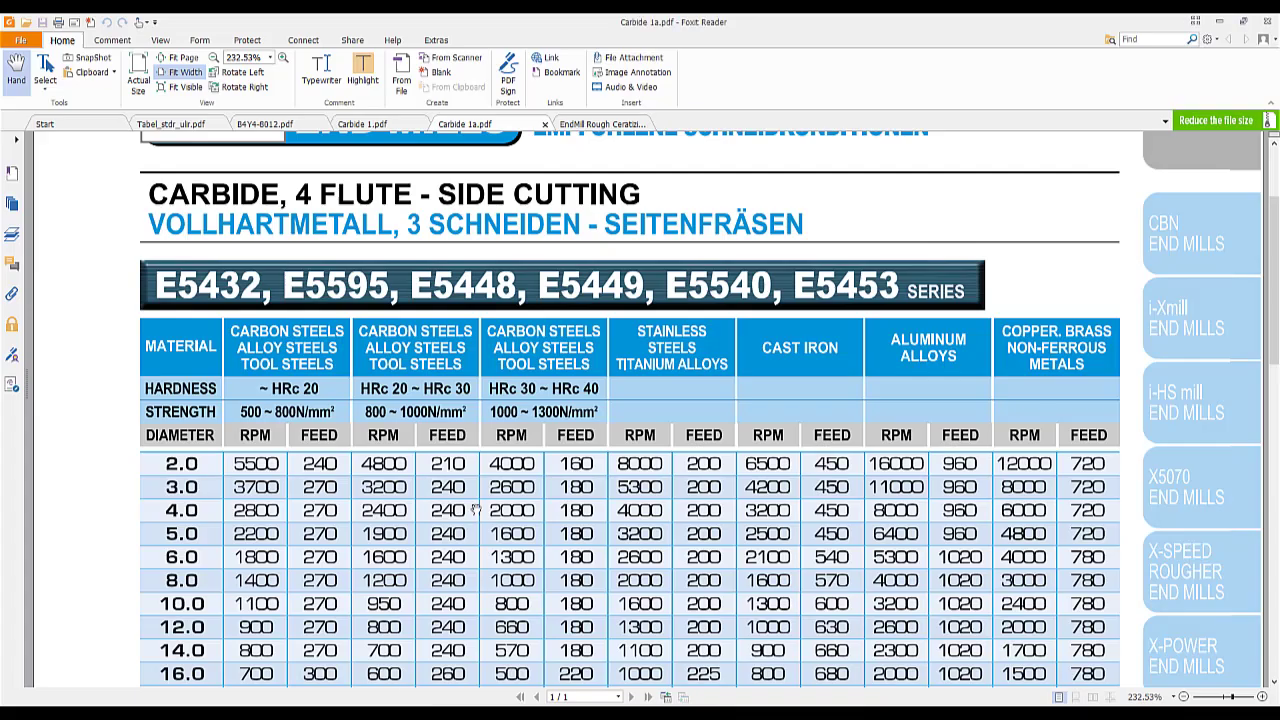
left_click(590, 124)
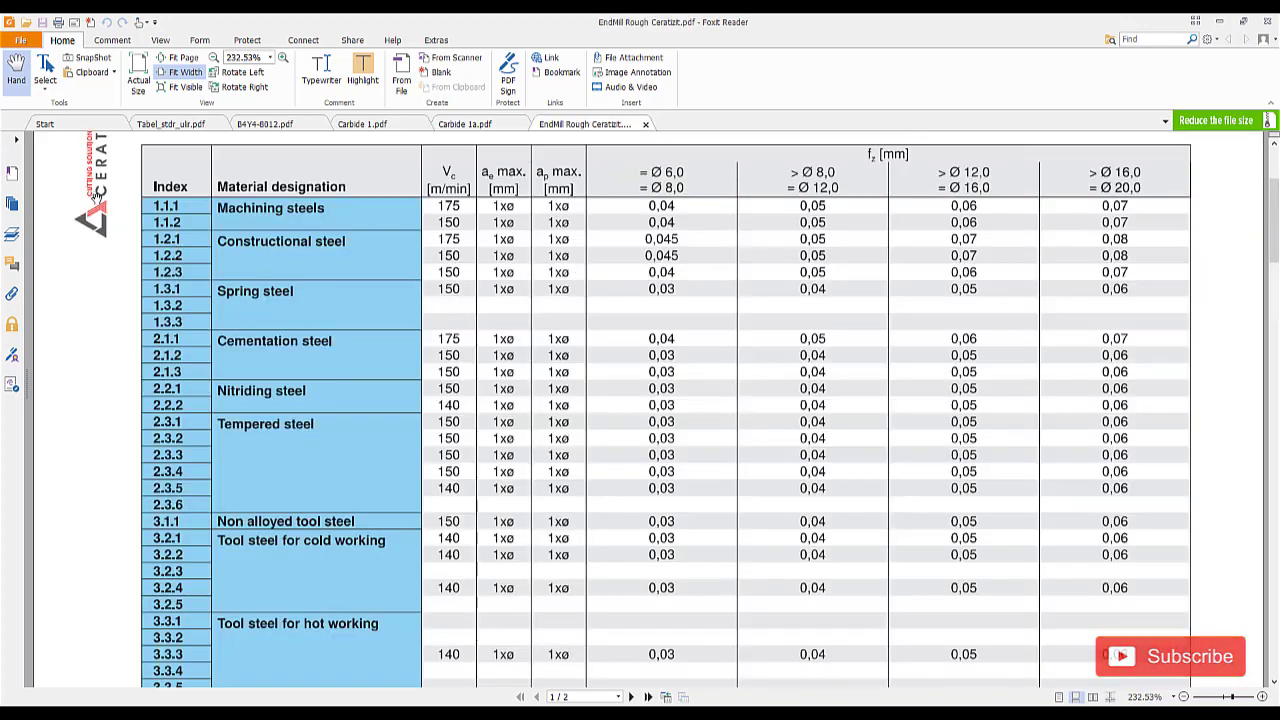
scroll(98, 198, "up", 2)
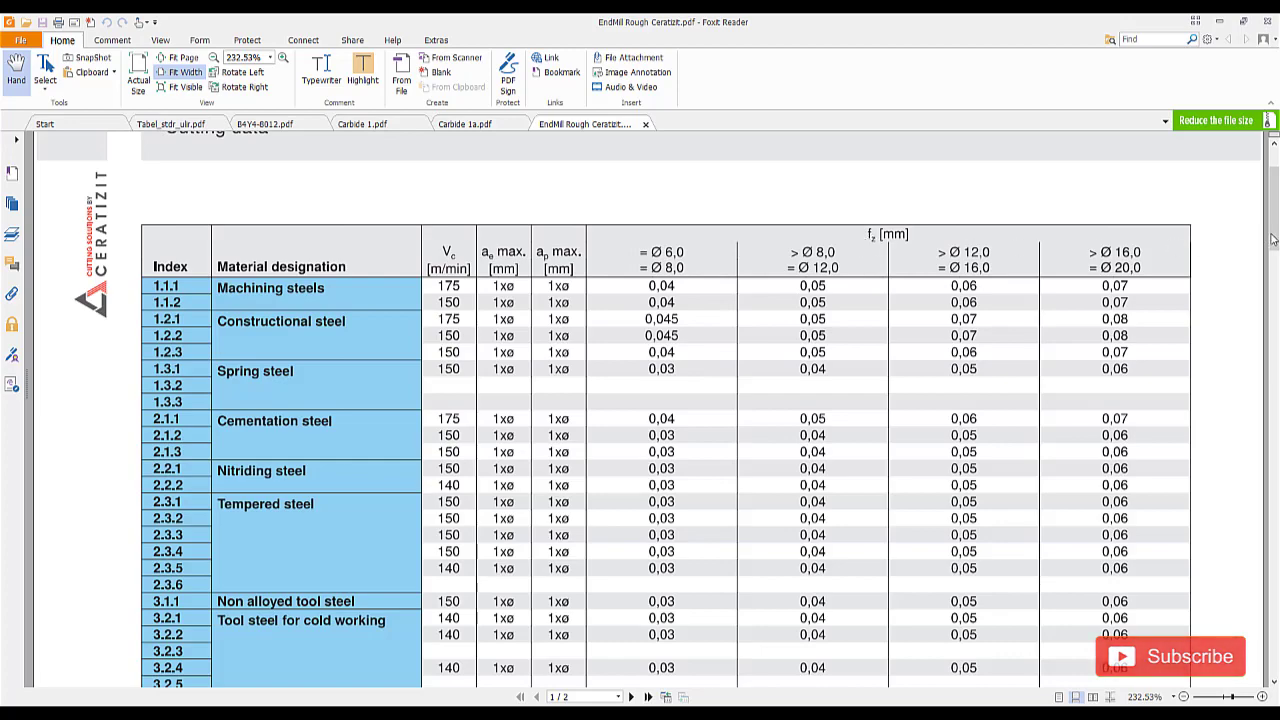
left_click_drag(1272, 238, 1274, 530)
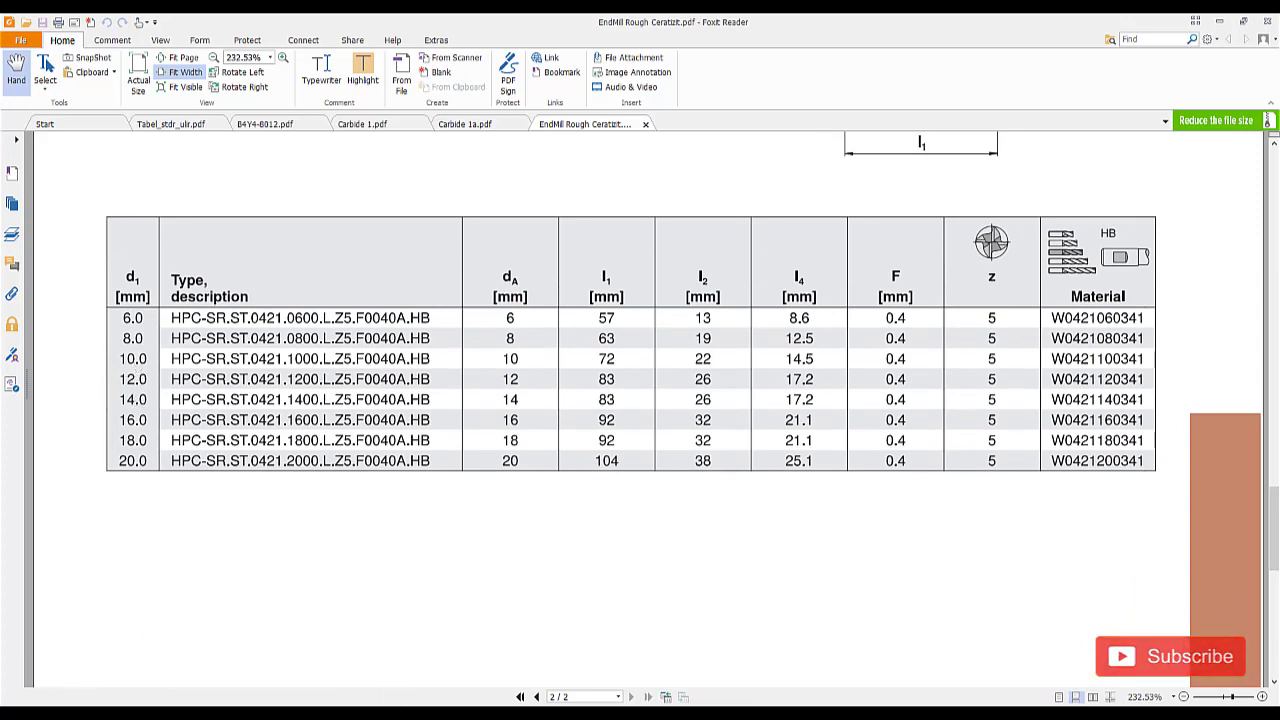
mouse_move(407, 705)
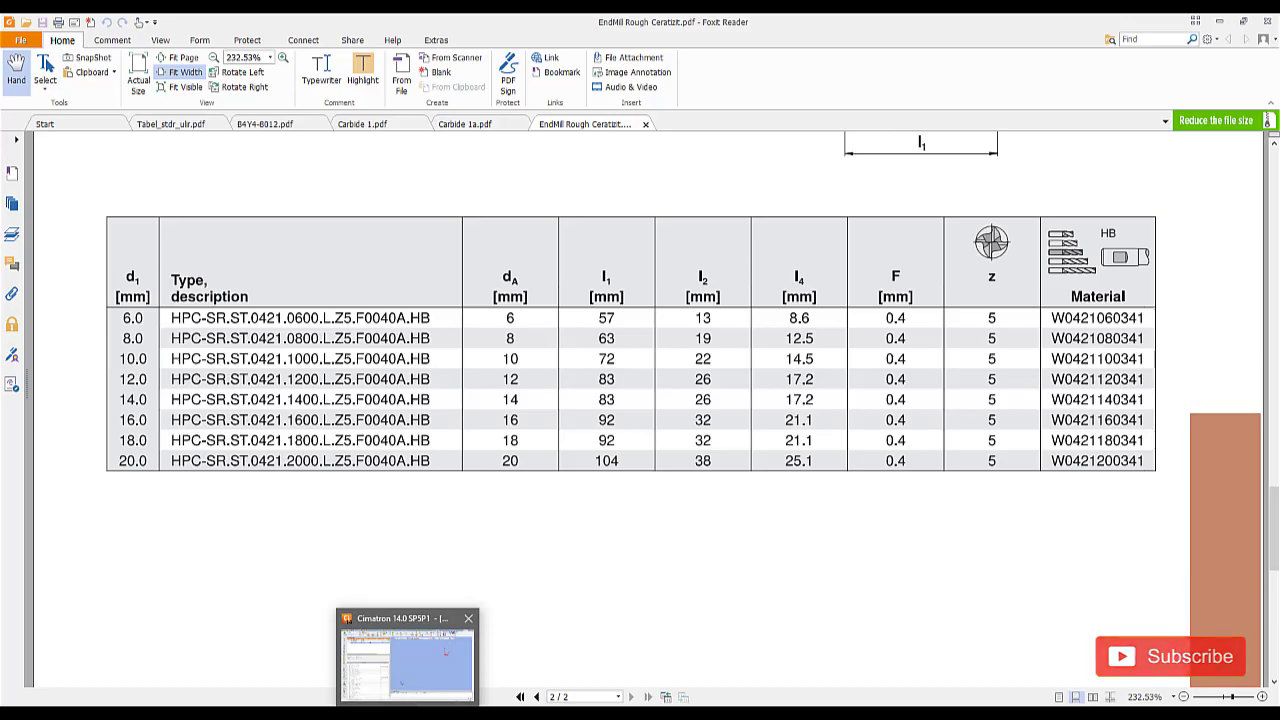
left_click(405, 655)
left_click_drag(336, 264, 324, 264)
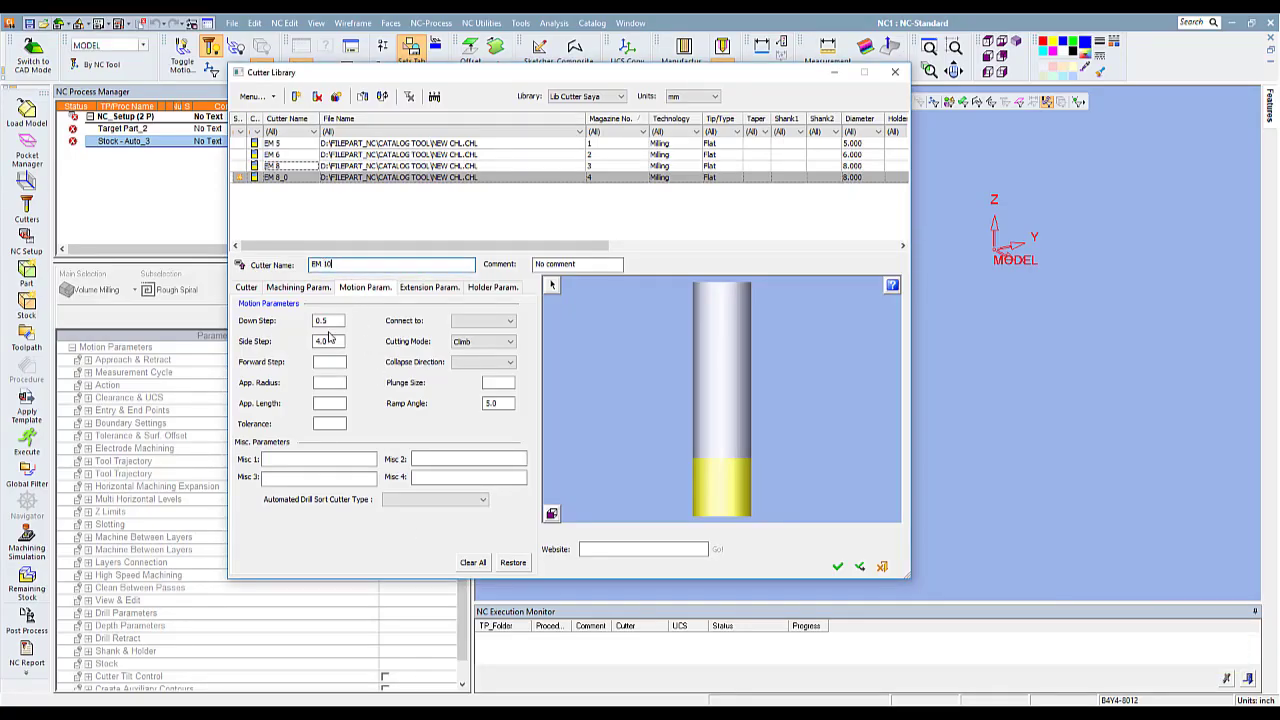
Step: Give EM 10 a 10 mm diameter, 22 mm cut length and 72 mm clear length
left_click(246, 287)
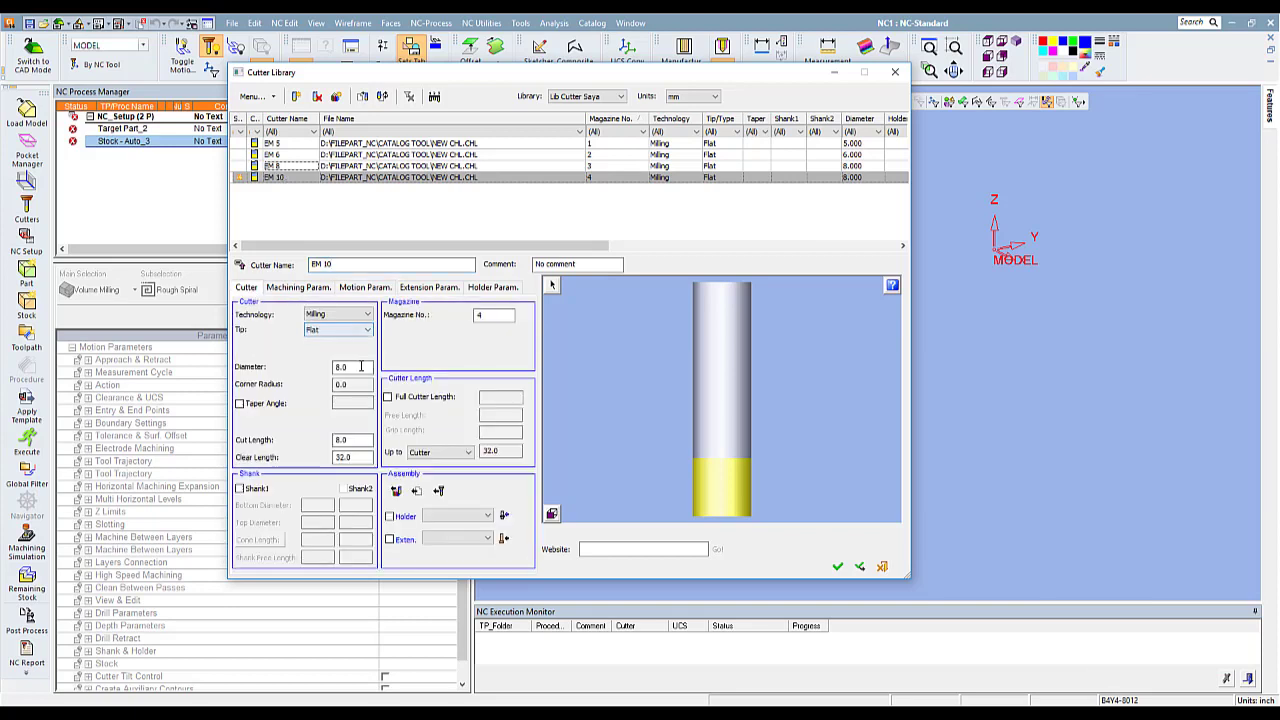
left_click_drag(361, 366, 320, 363)
type("10")
left_click(353, 456)
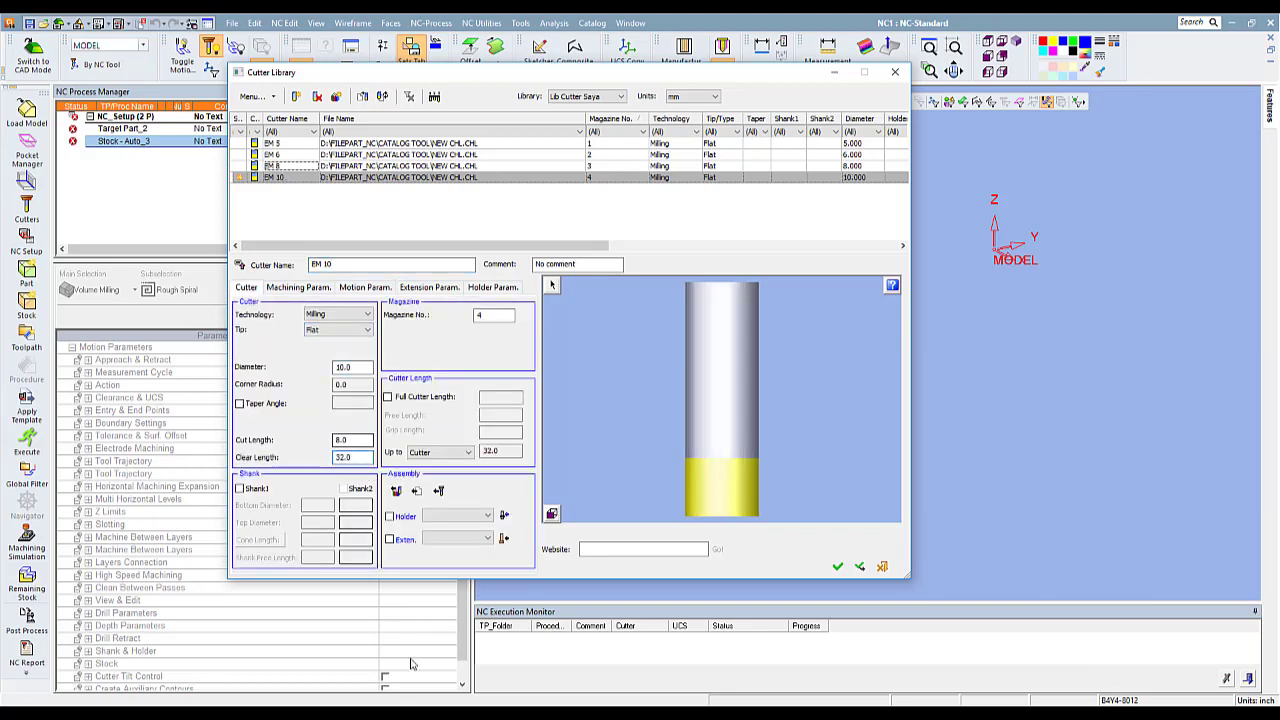
left_click(428, 660)
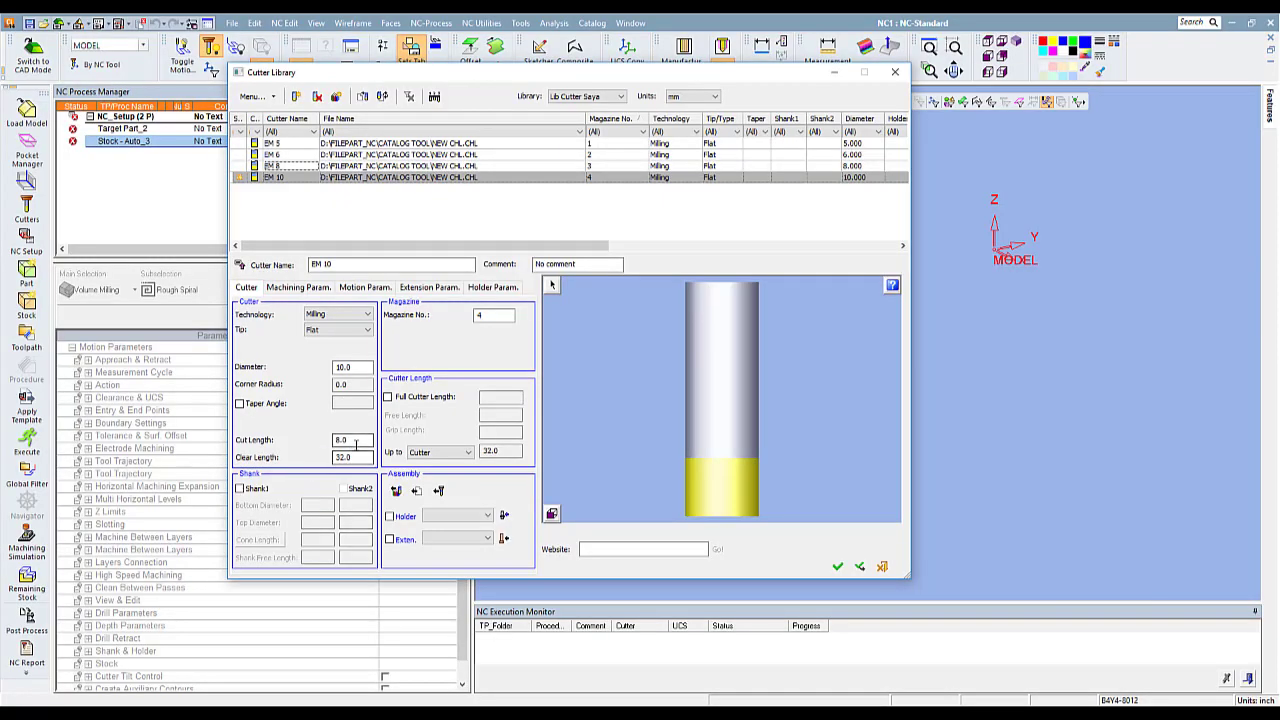
left_click_drag(352, 440, 322, 443)
type("22")
key("Tab")
type("72")
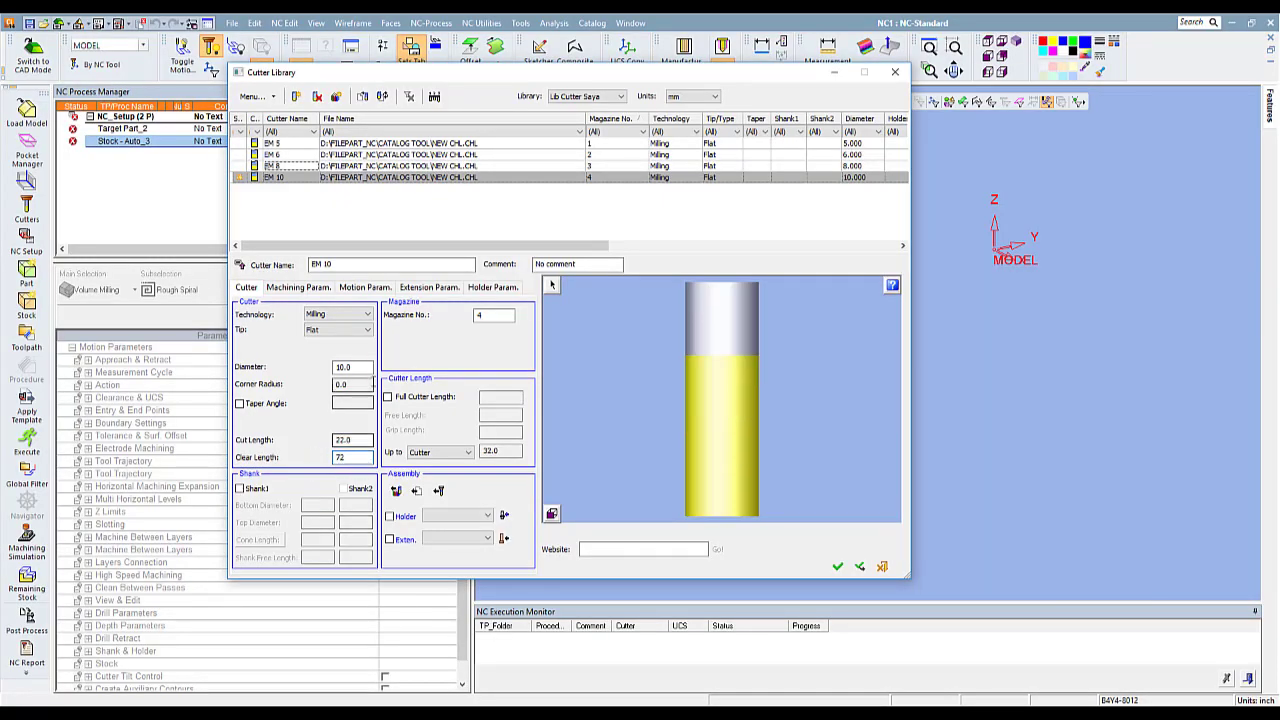
left_click(298, 287)
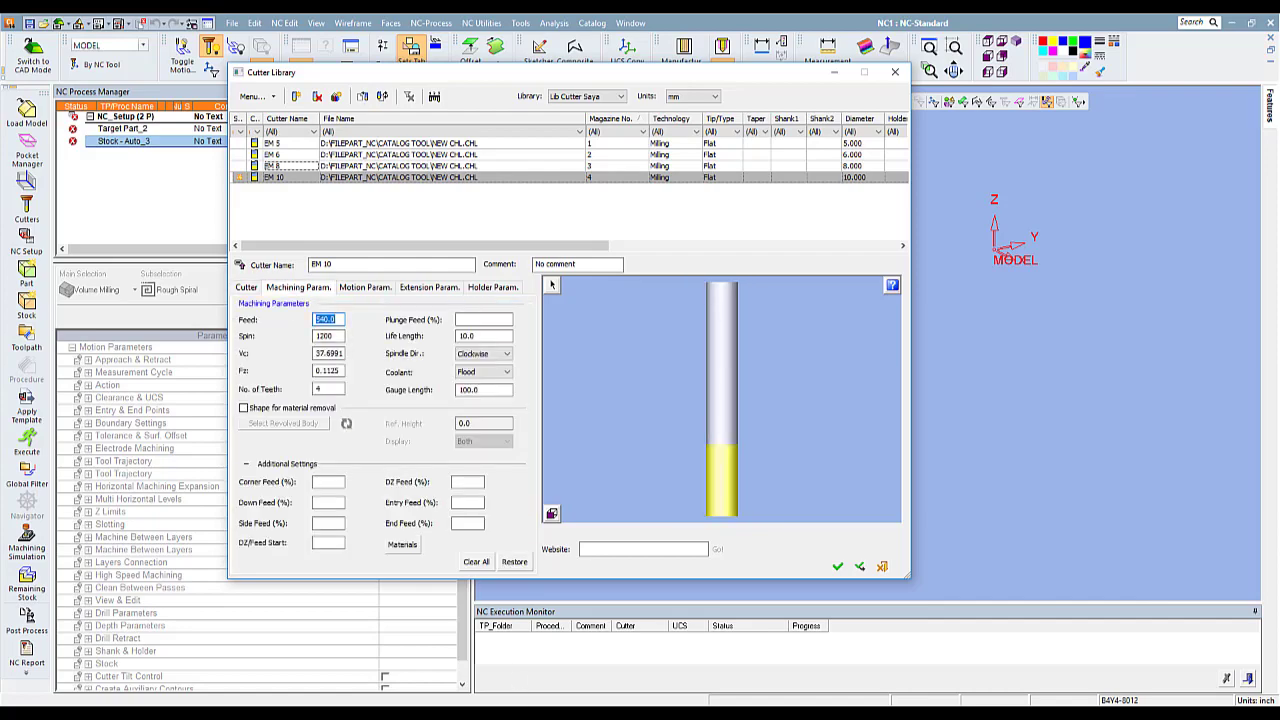
key("alt+Tab")
scroll(862, 407, "up", 3)
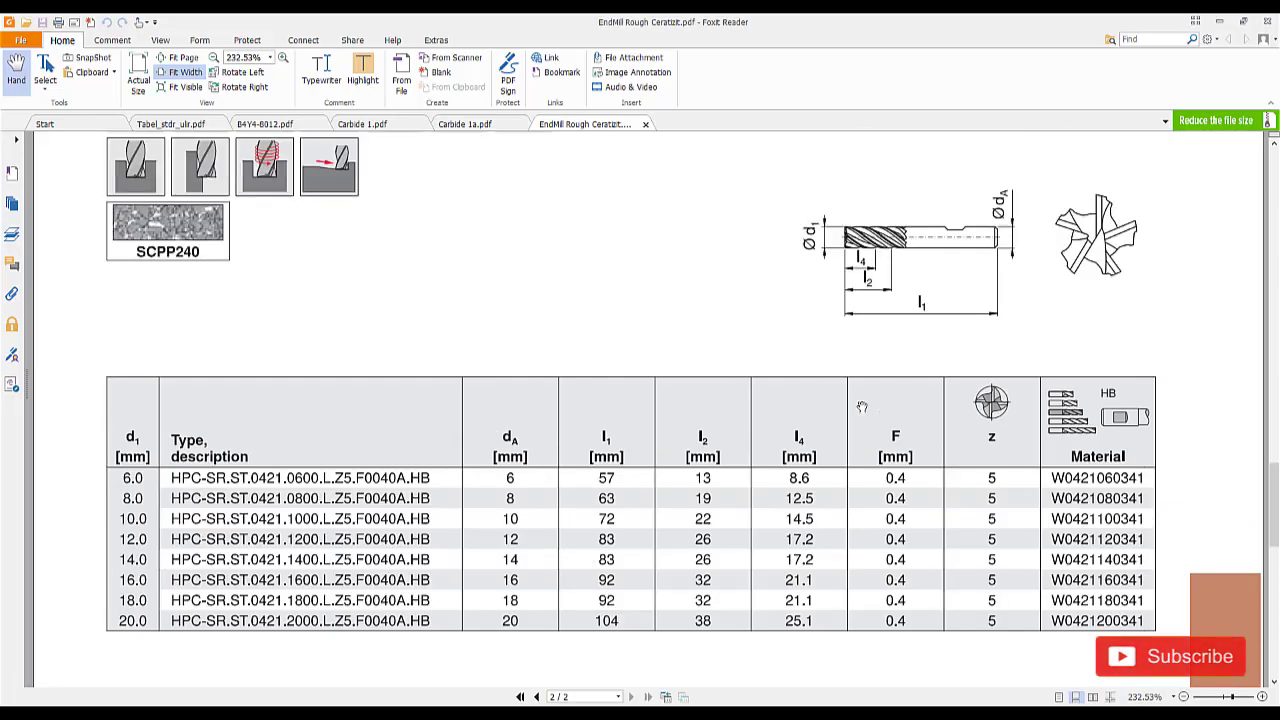
scroll(862, 407, "up", 5)
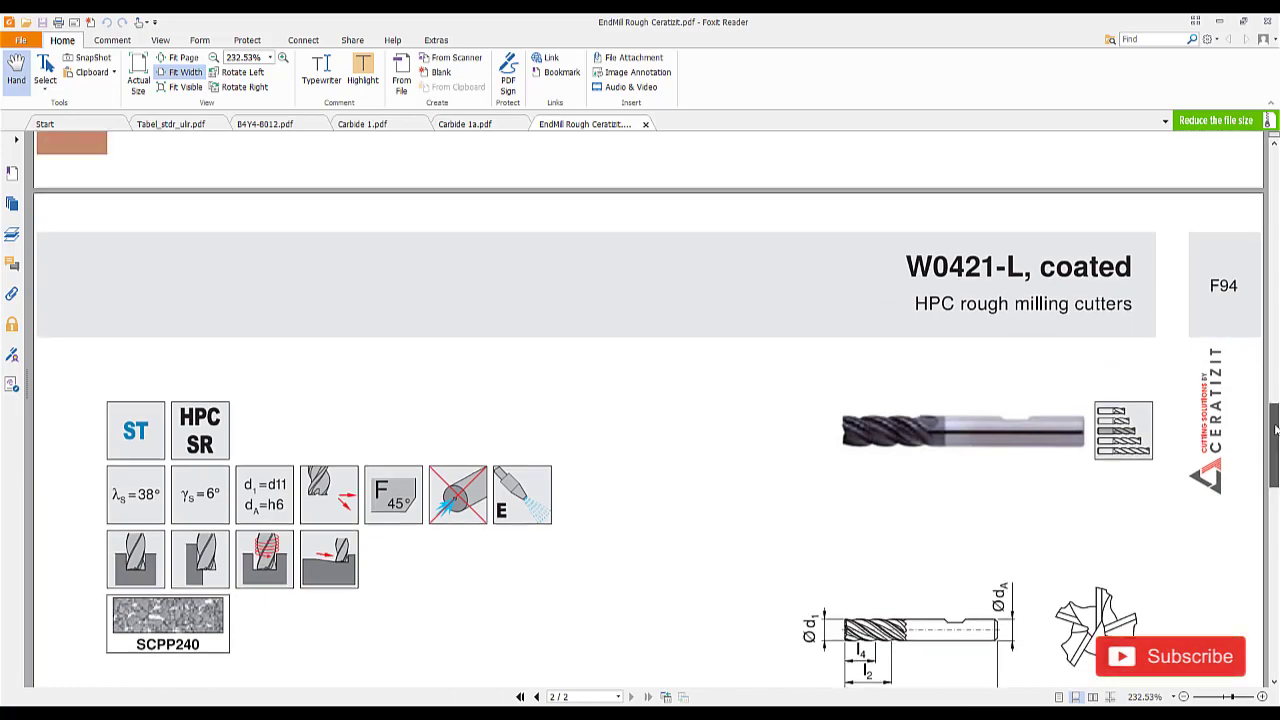
left_click_drag(1275, 428, 1266, 238)
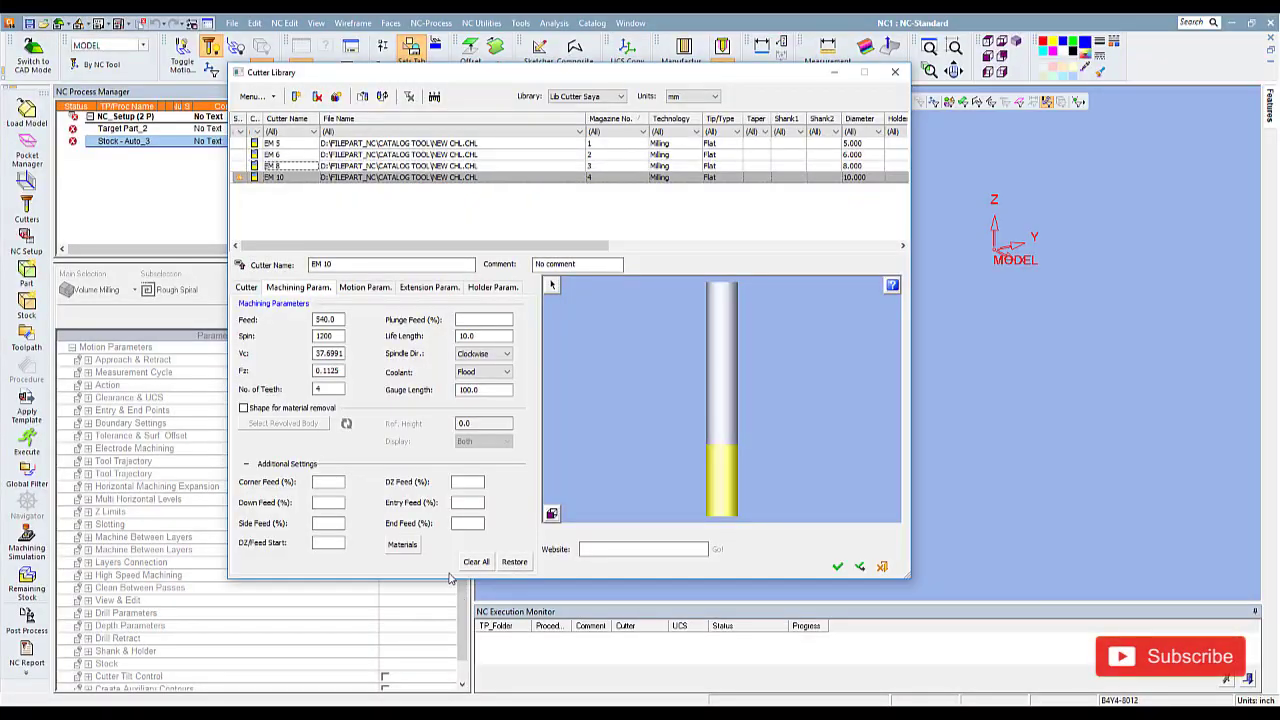
Step: Set EM 10's cutting speed Vc to 175 and feed per tooth to 0.05
left_click(343, 354)
left_click_drag(313, 354, 345, 354)
type("175")
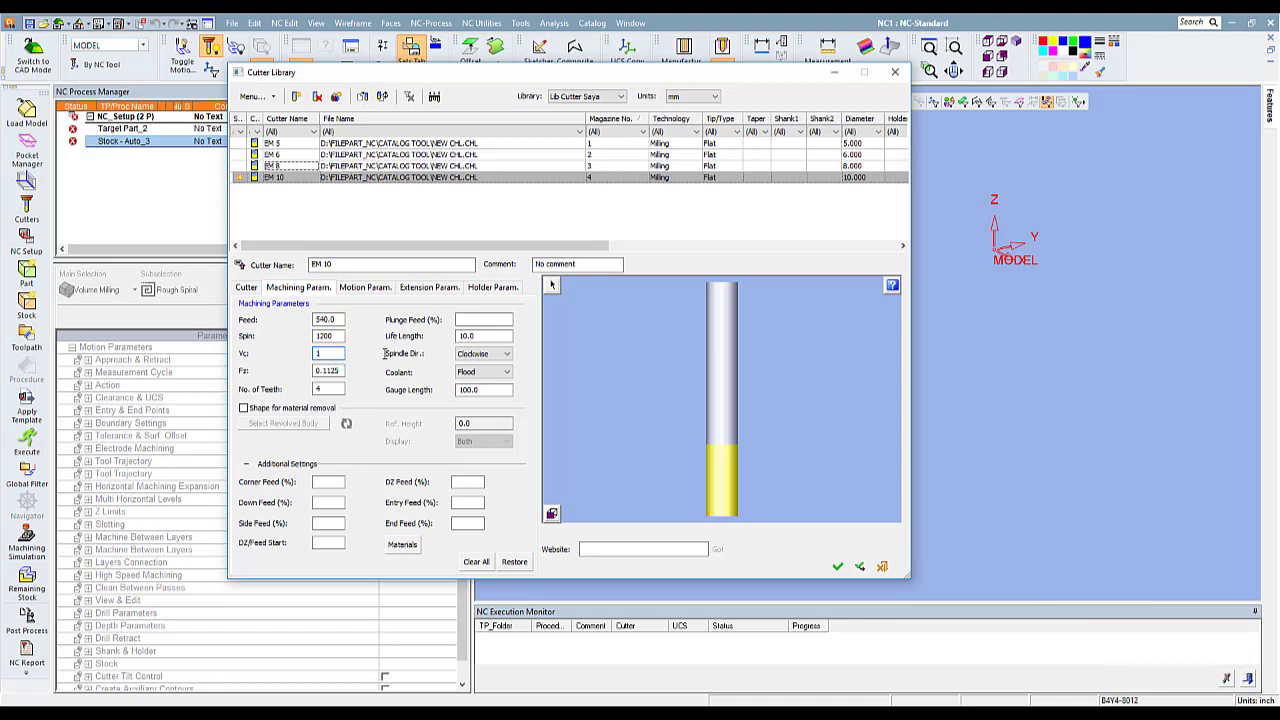
left_click(342, 370)
type("0.05")
left_click(333, 390)
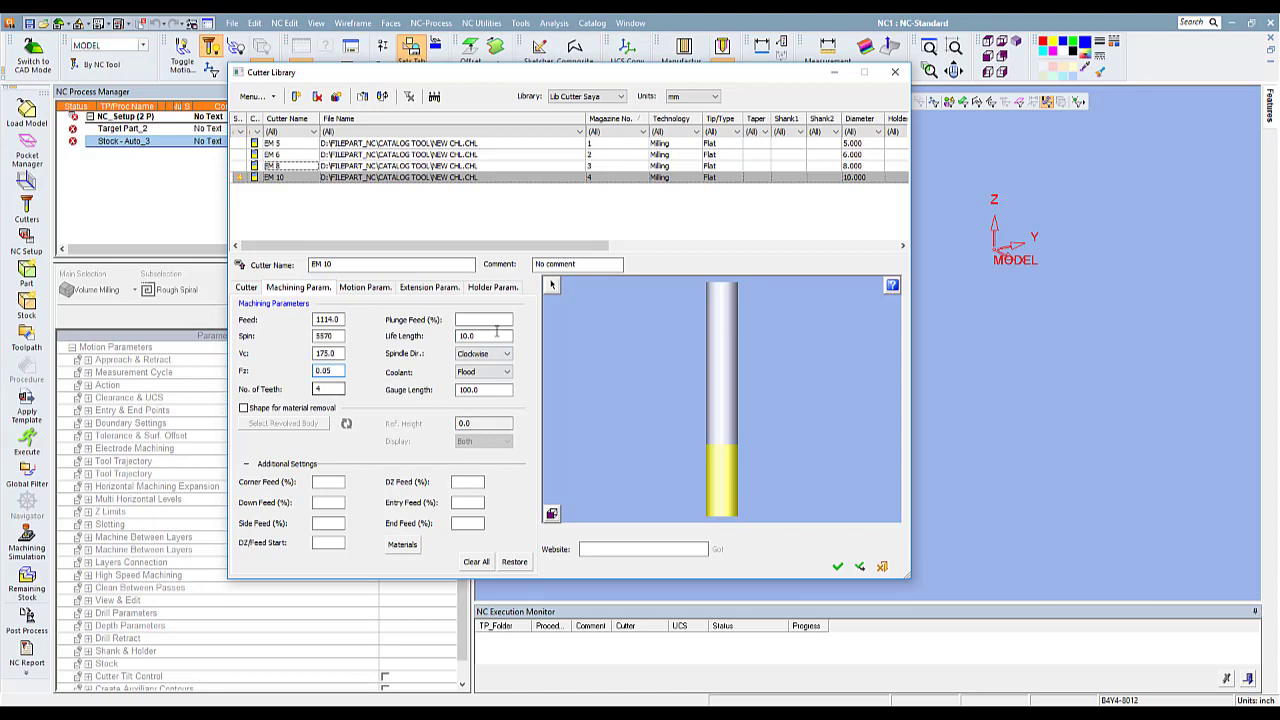
Step: Keep EM 10's down step at 1.0, set side step 5.0 and apply
left_click(362, 288)
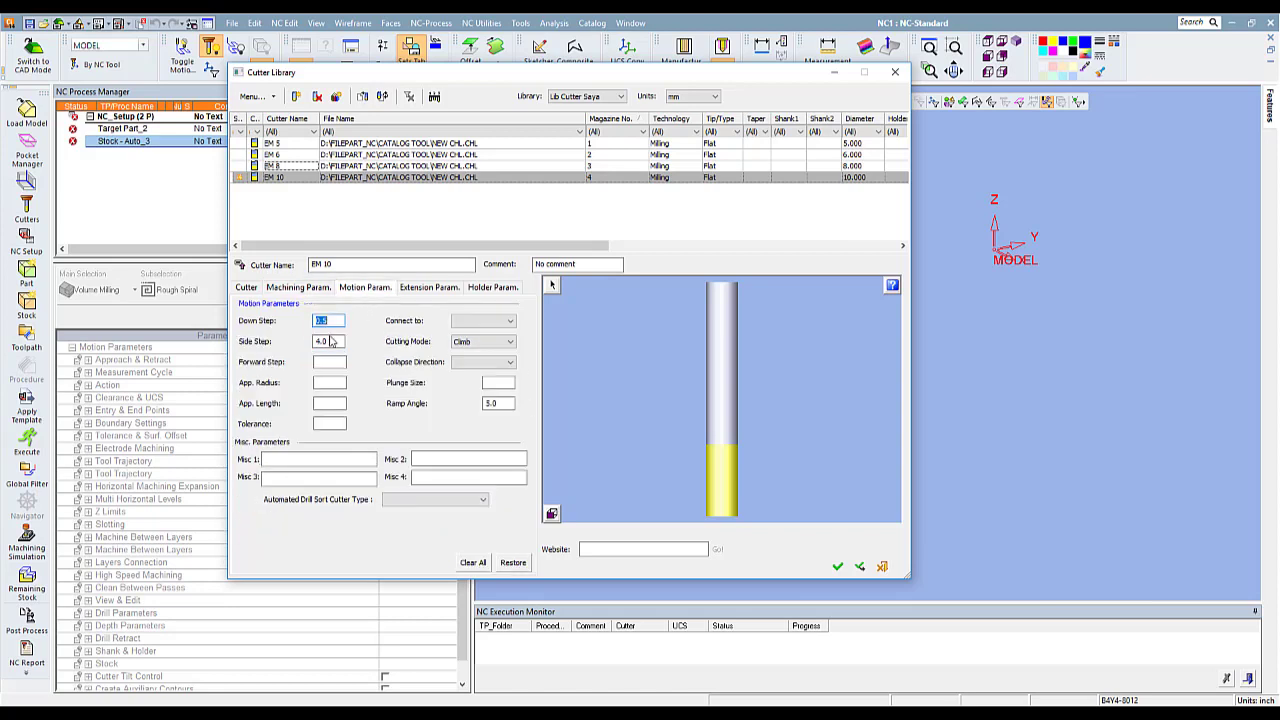
key("Tab")
type("5")
key("Tab")
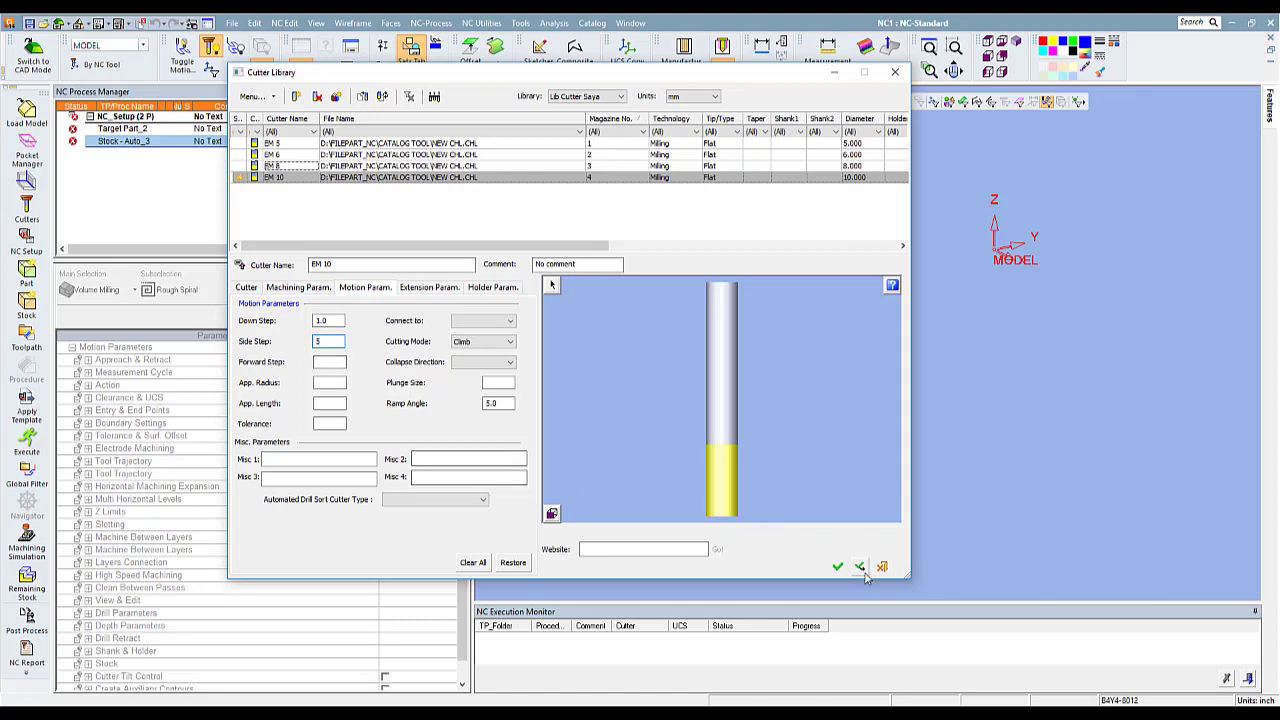
left_click(838, 566)
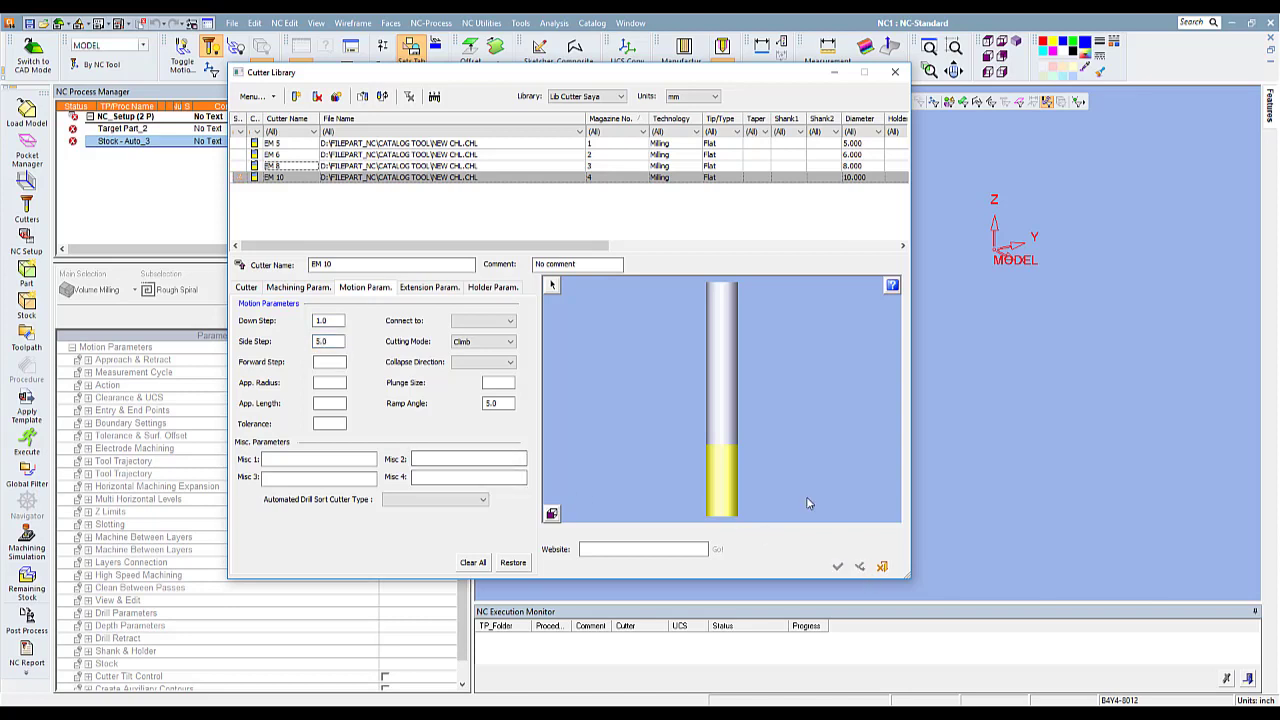
Step: Duplicate cutter EM 10, rename the copy EM 12, and set its diameter to 12
left_click(253, 289)
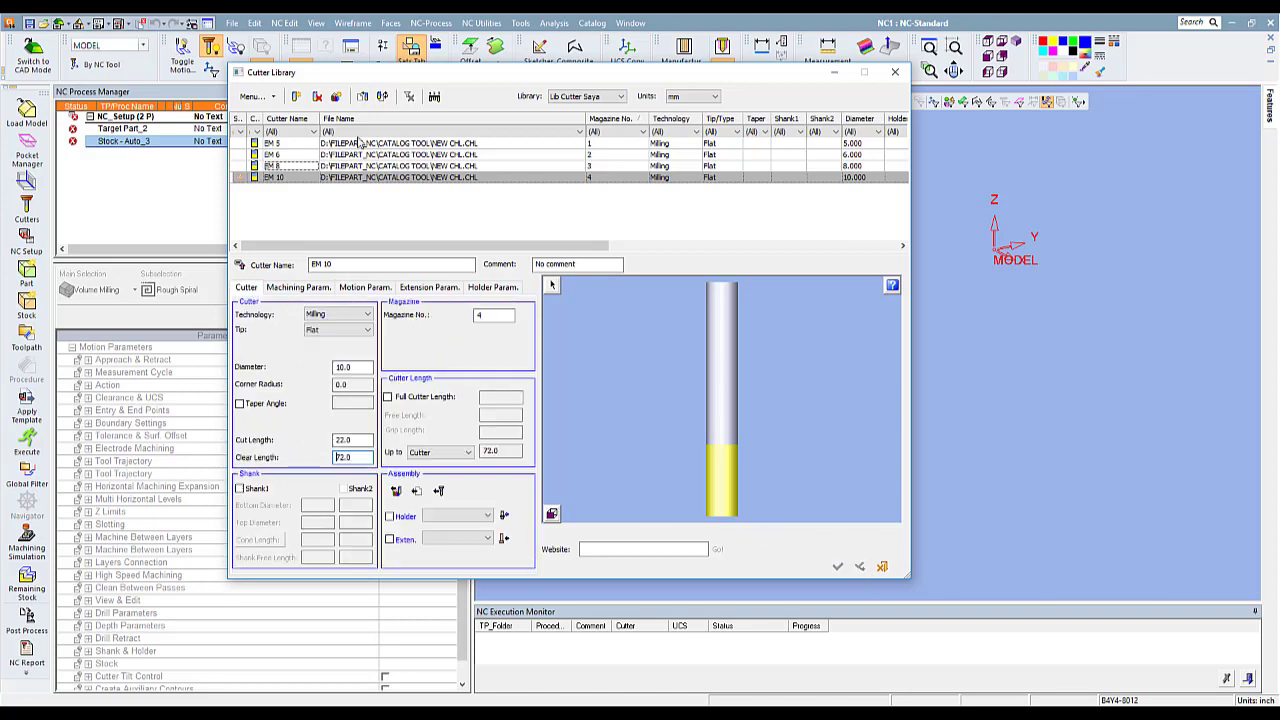
left_click(297, 98)
left_click(333, 264)
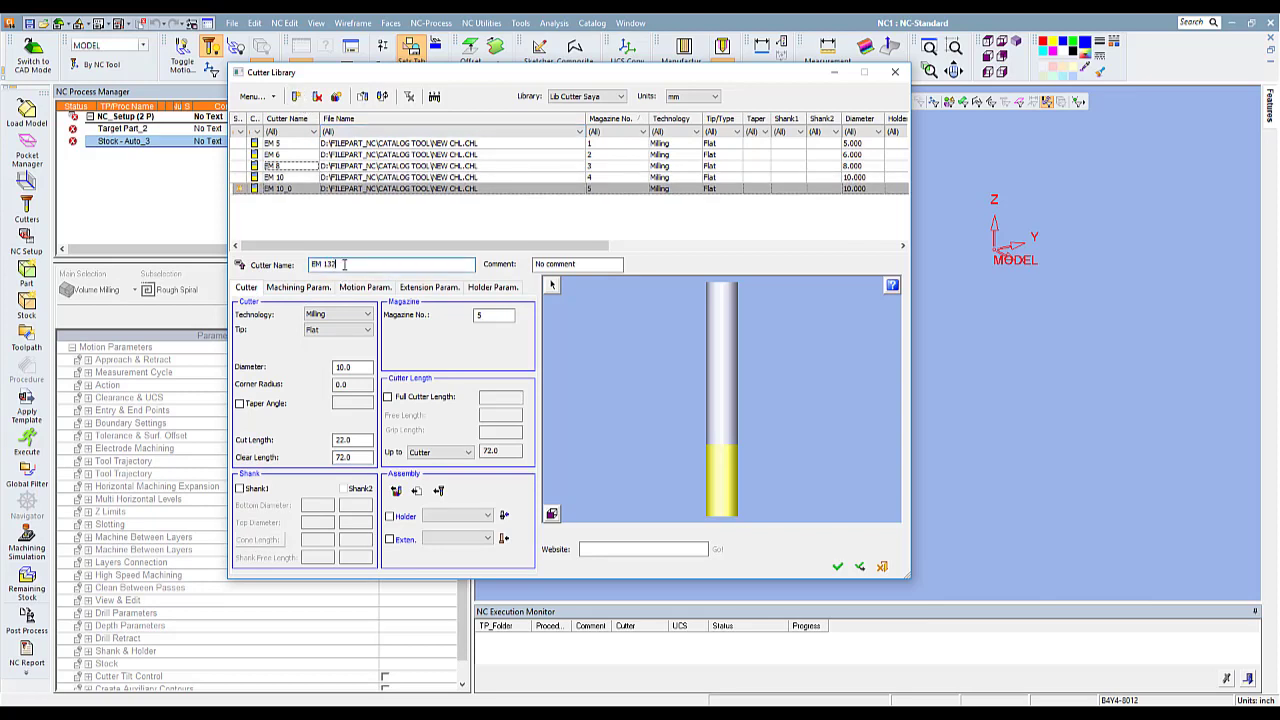
type("2")
double_click(343, 367)
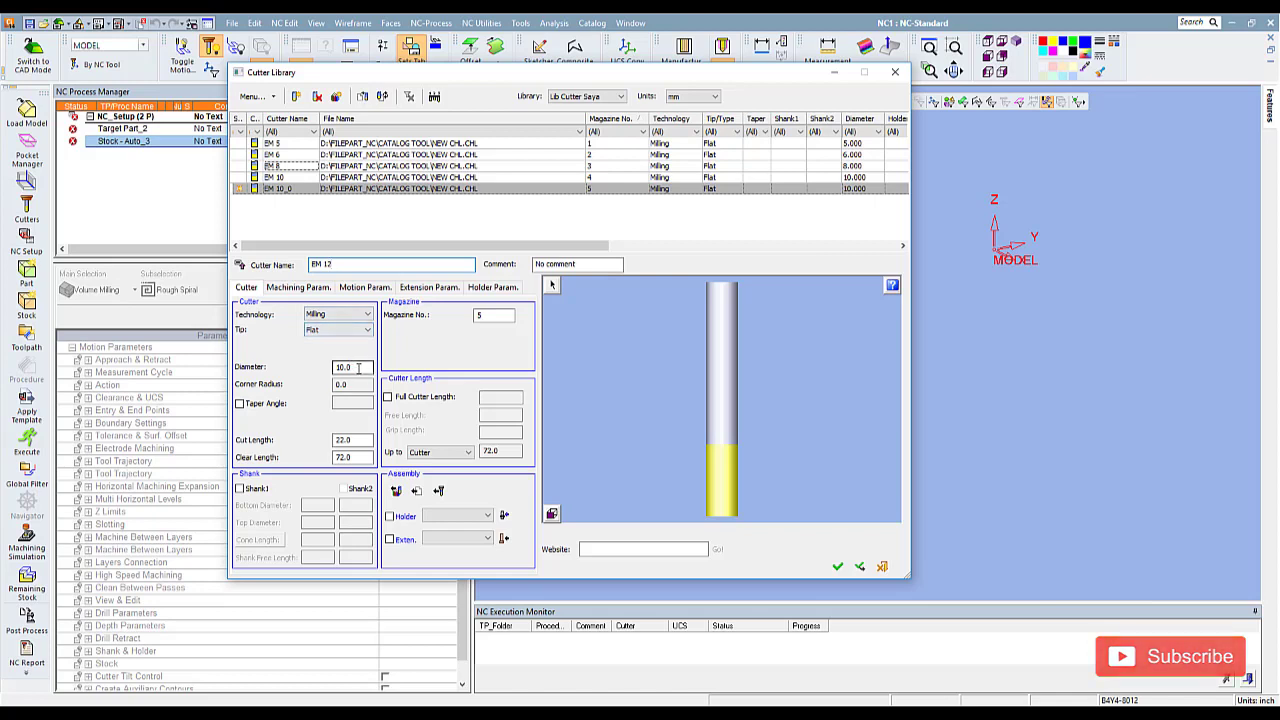
type("12")
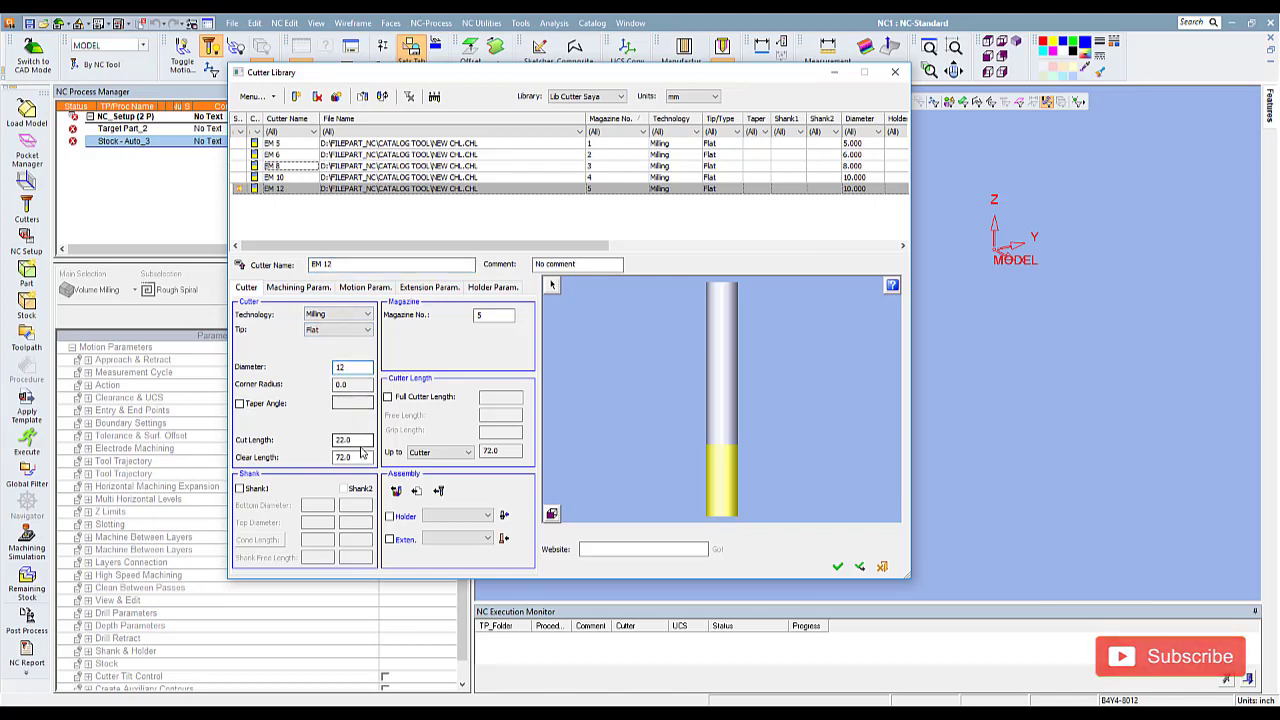
left_click(359, 440)
left_click(361, 457)
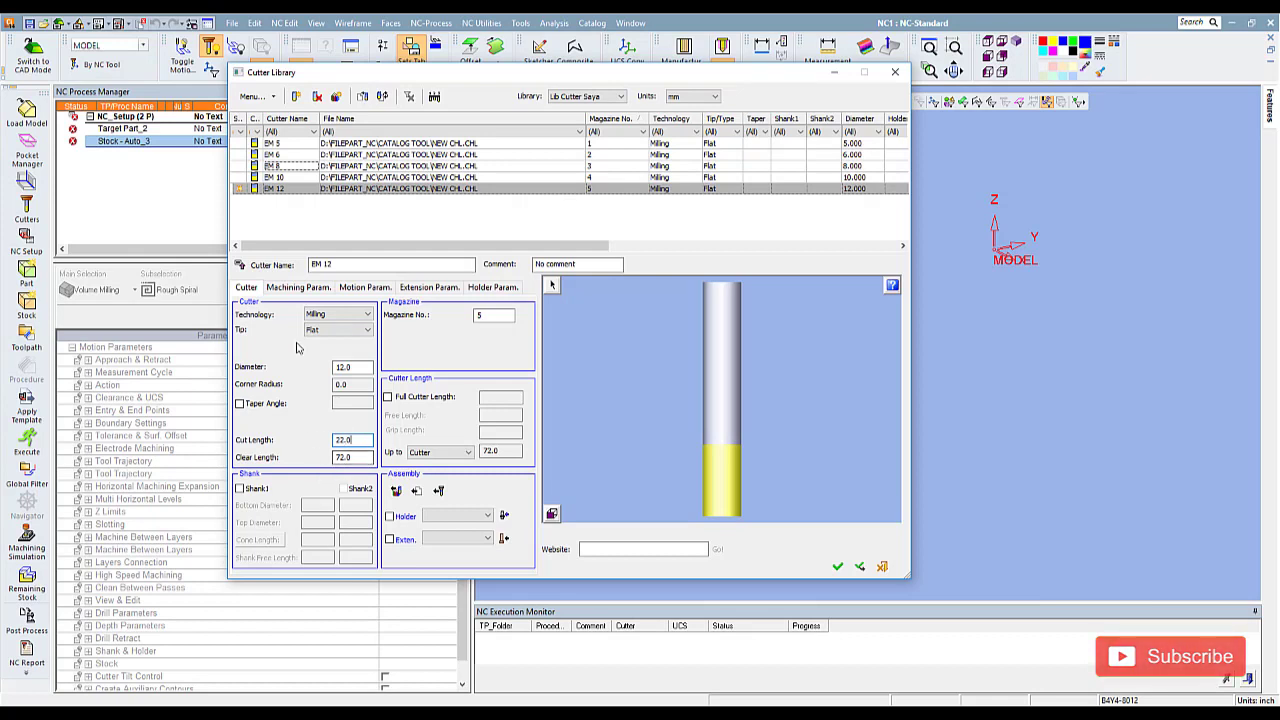
Step: Set EM 12's cutting speed Vc to 175 and side step to 6.0, then apply
left_click(295, 289)
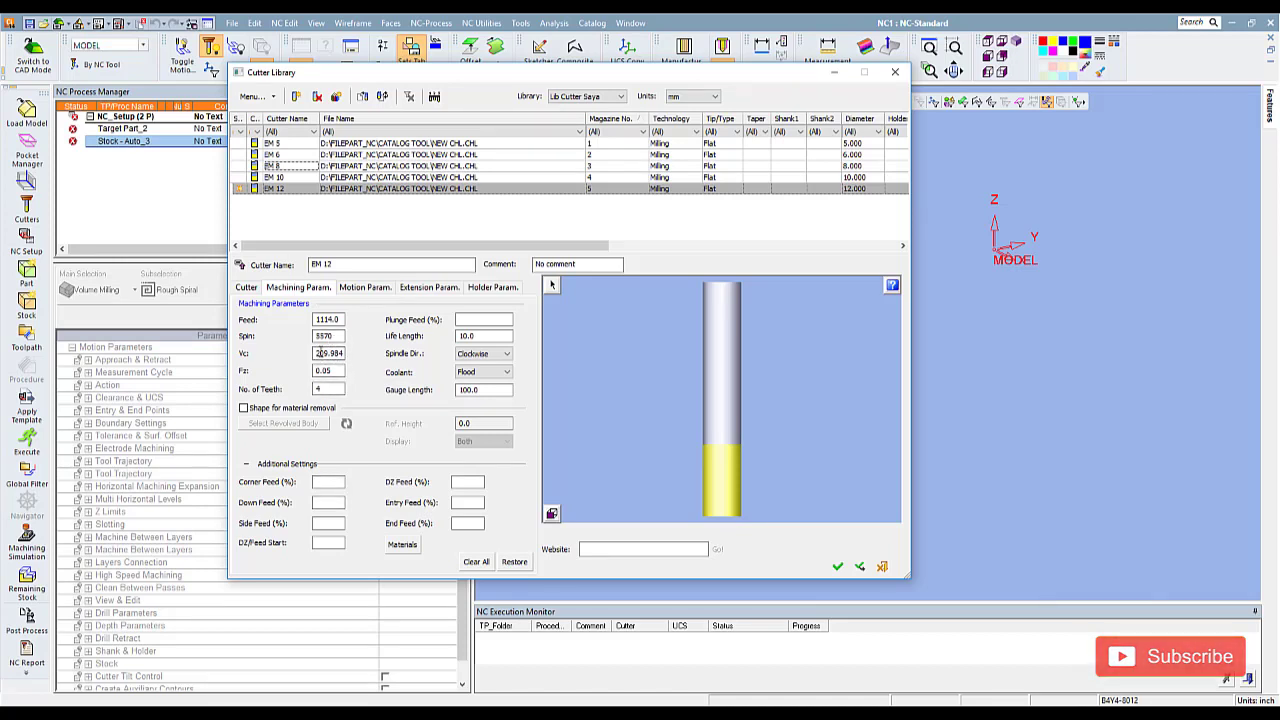
left_click_drag(316, 353, 350, 354)
type("1")
type("75")
key("Return")
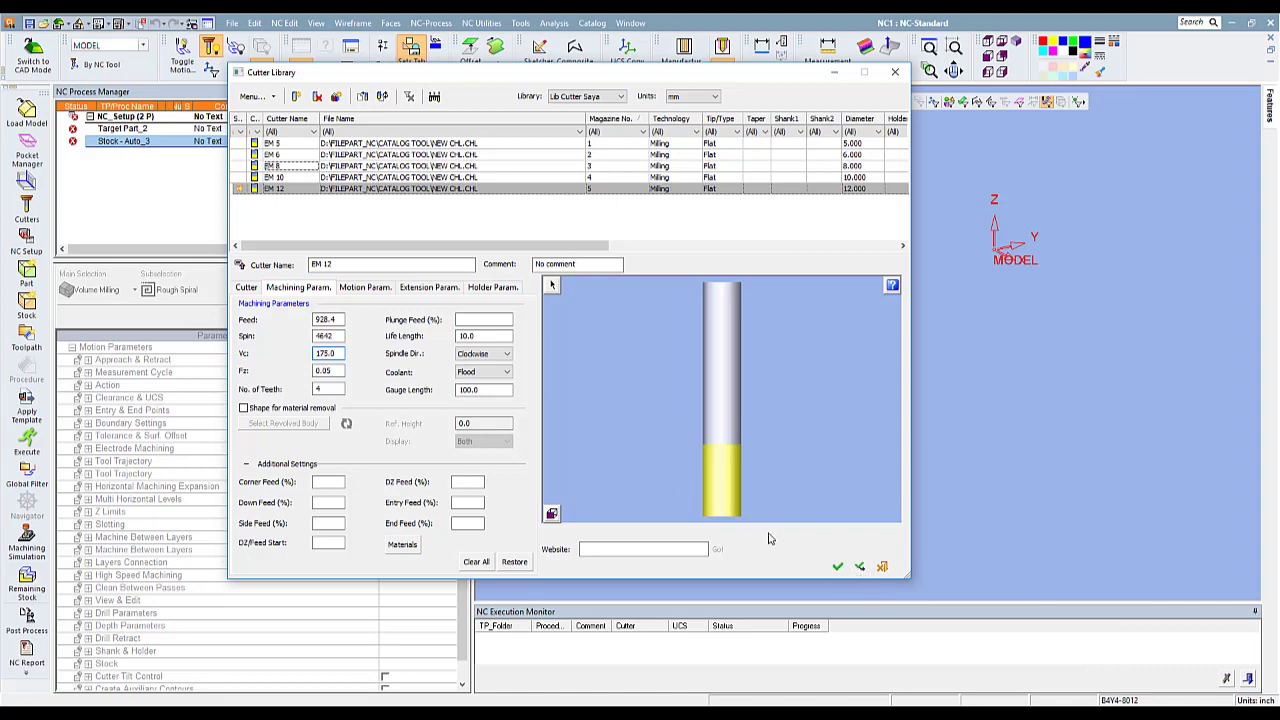
left_click(376, 289)
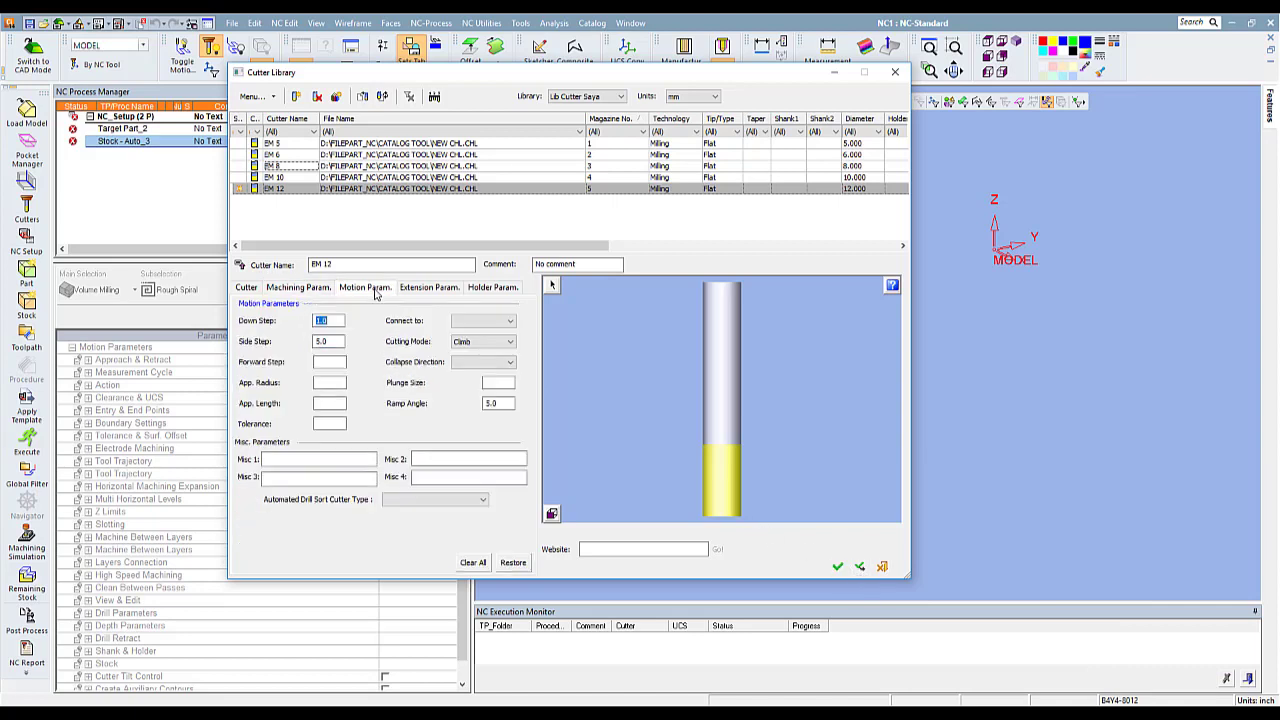
double_click(325, 341)
type("6")
left_click(862, 568)
Step: Compare against cutter EM 10, then return to EM 12
left_click(304, 177)
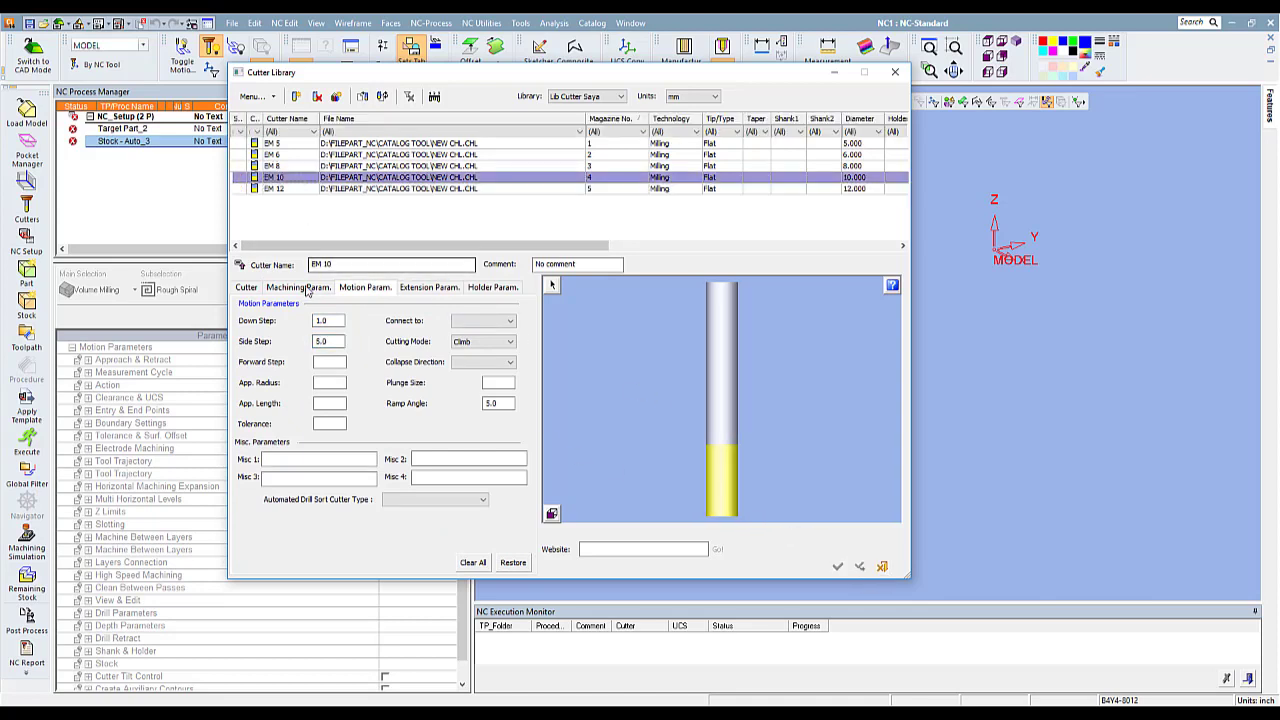
left_click(306, 288)
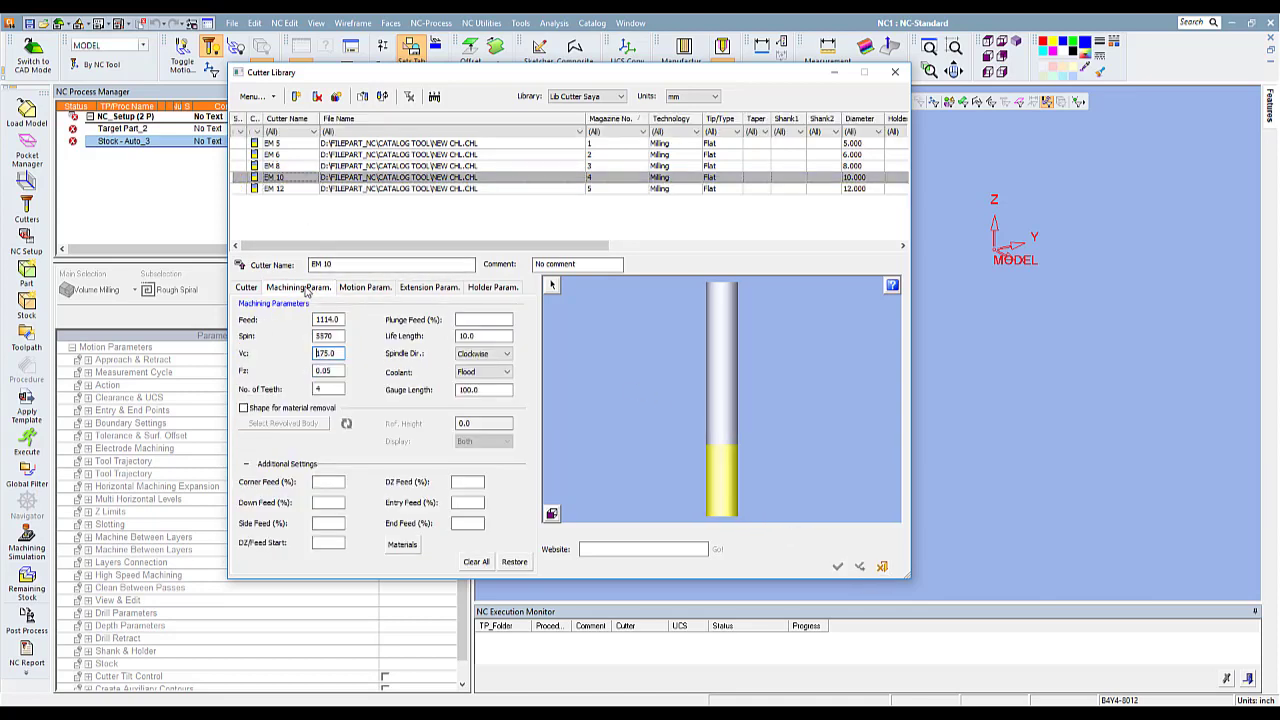
left_click(282, 189)
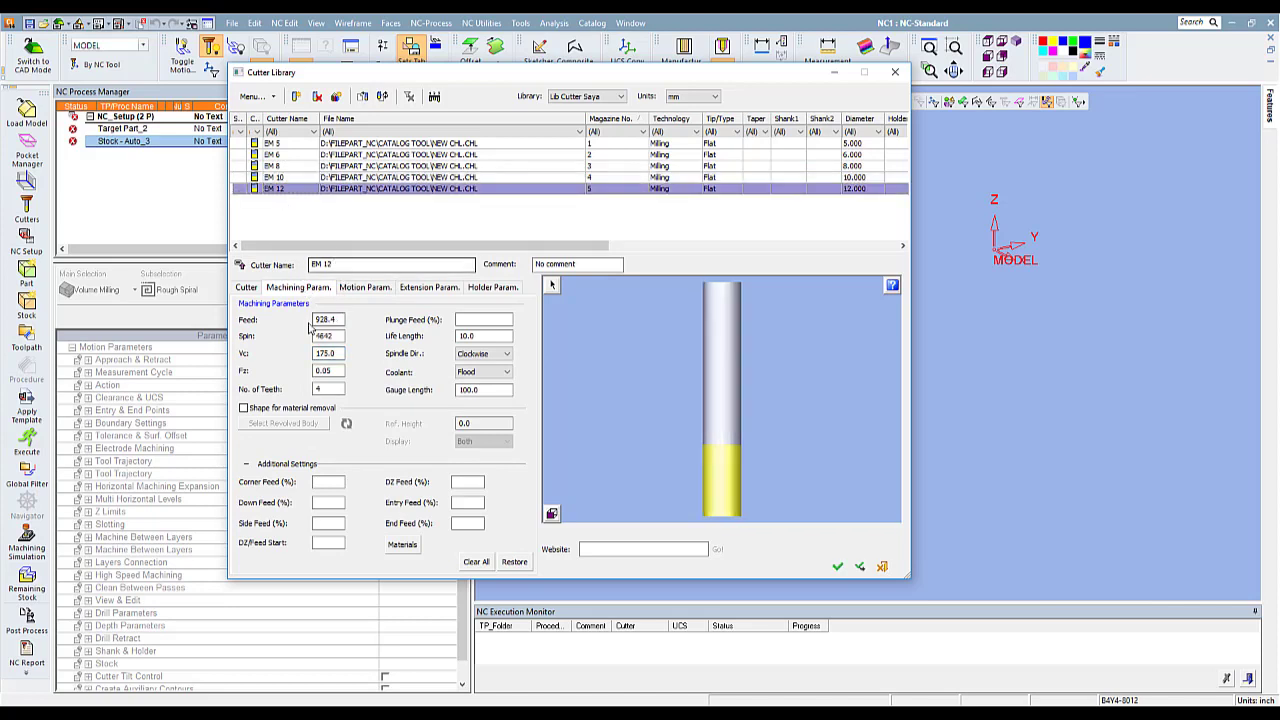
Step: Duplicate EM 12 as a new cutter named EM 14 with 14 mm diameter
left_click(245, 287)
left_click(296, 96)
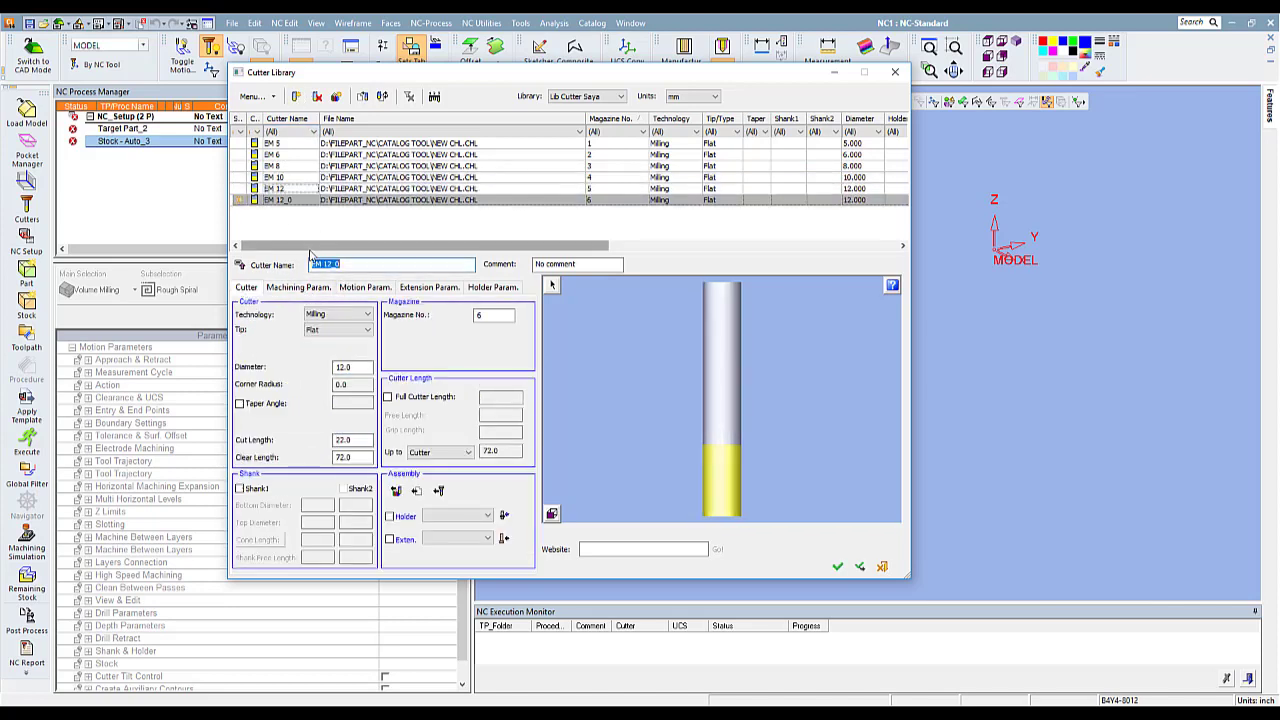
left_click_drag(340, 264, 329, 264)
type("4")
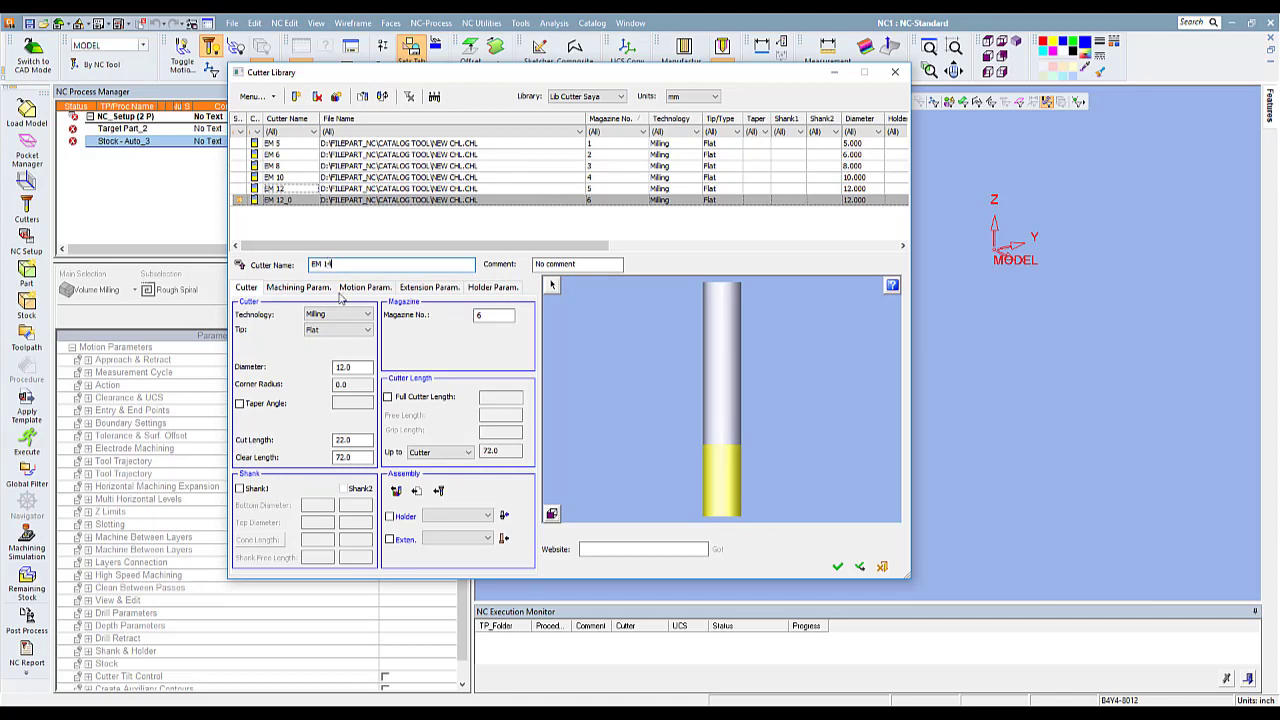
left_click_drag(355, 367, 343, 367)
left_click(362, 440)
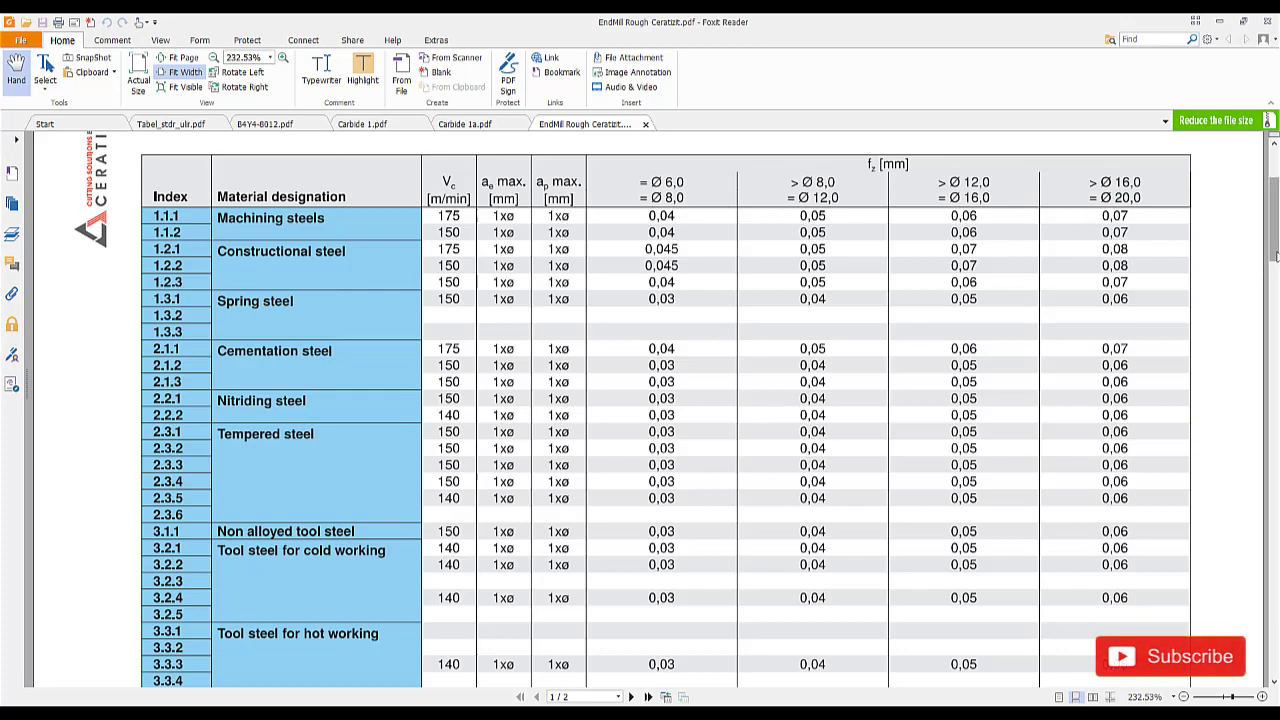
Step: Set EM 14's cut length to 26 and clear length to 83
mouse_move(1266, 265)
left_mouse_down()
mouse_move(1274, 320)
mouse_move(1251, 563)
left_mouse_up()
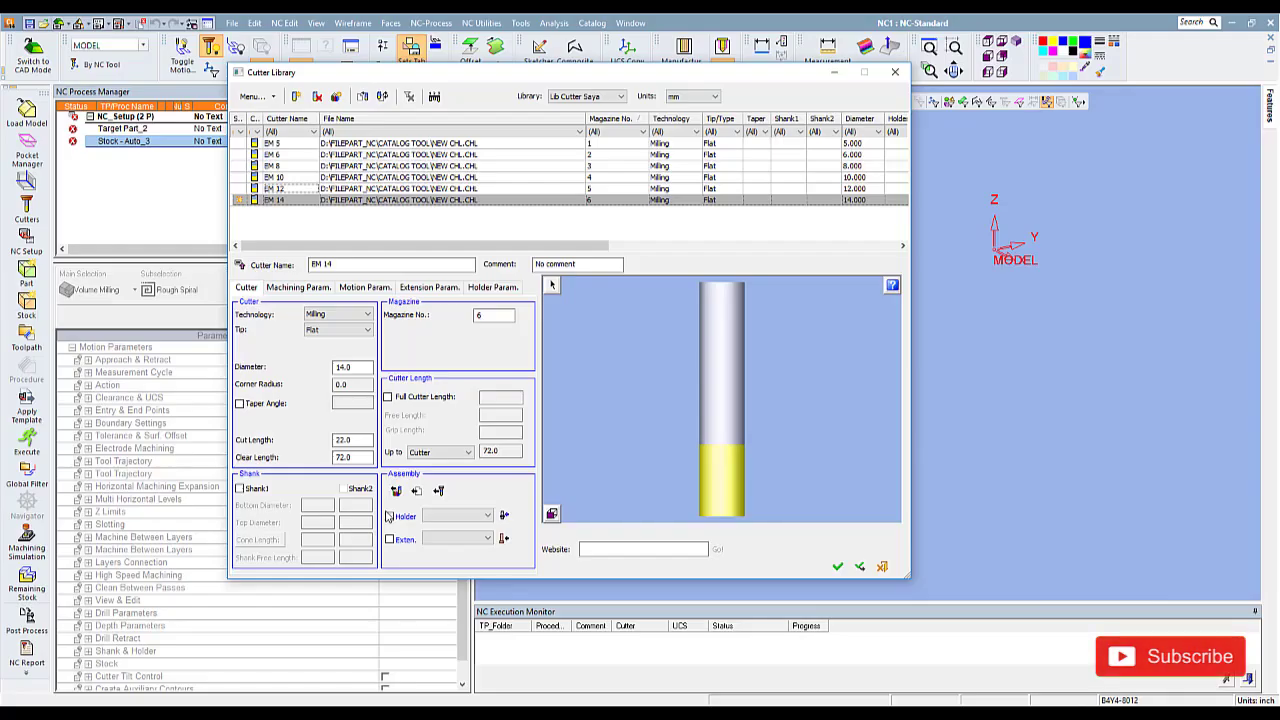
type("26")
left_click(340, 456)
type("83")
Step: Give EM 14 cutting speed Vc 175 and tooth feed Fz 0.06, then apply
left_click(300, 287)
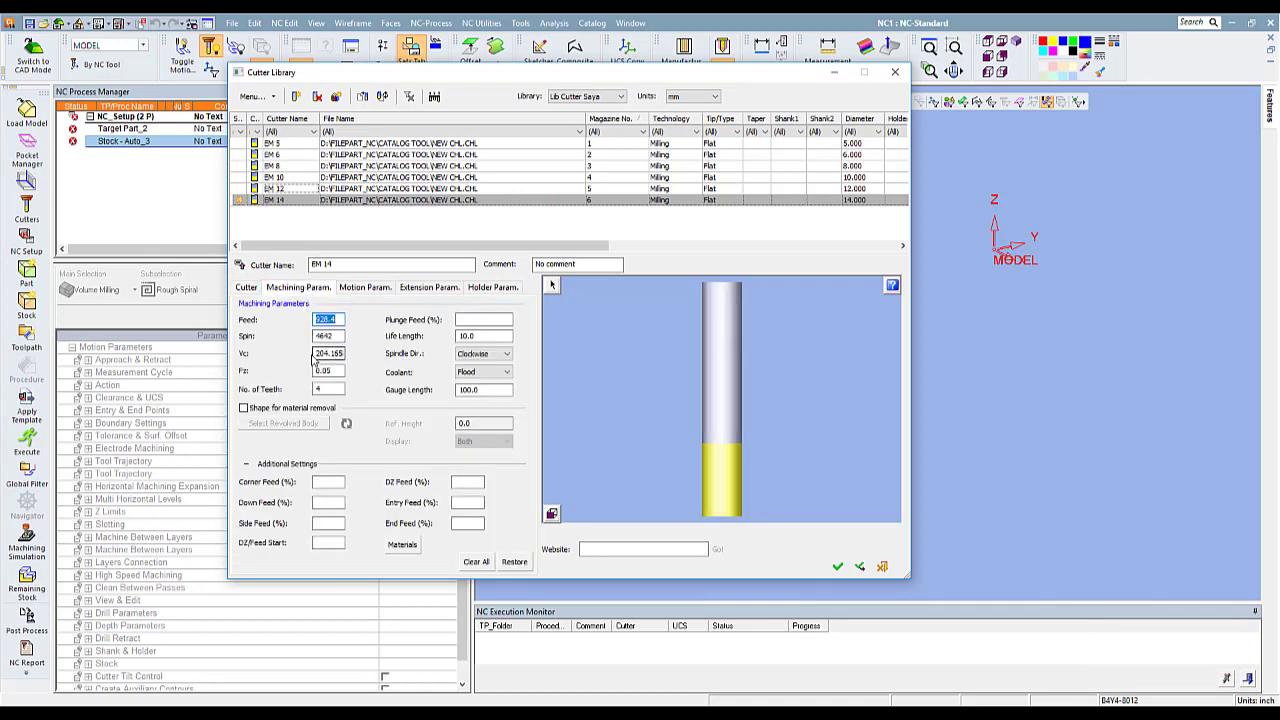
left_click_drag(316, 353, 354, 357)
type("175")
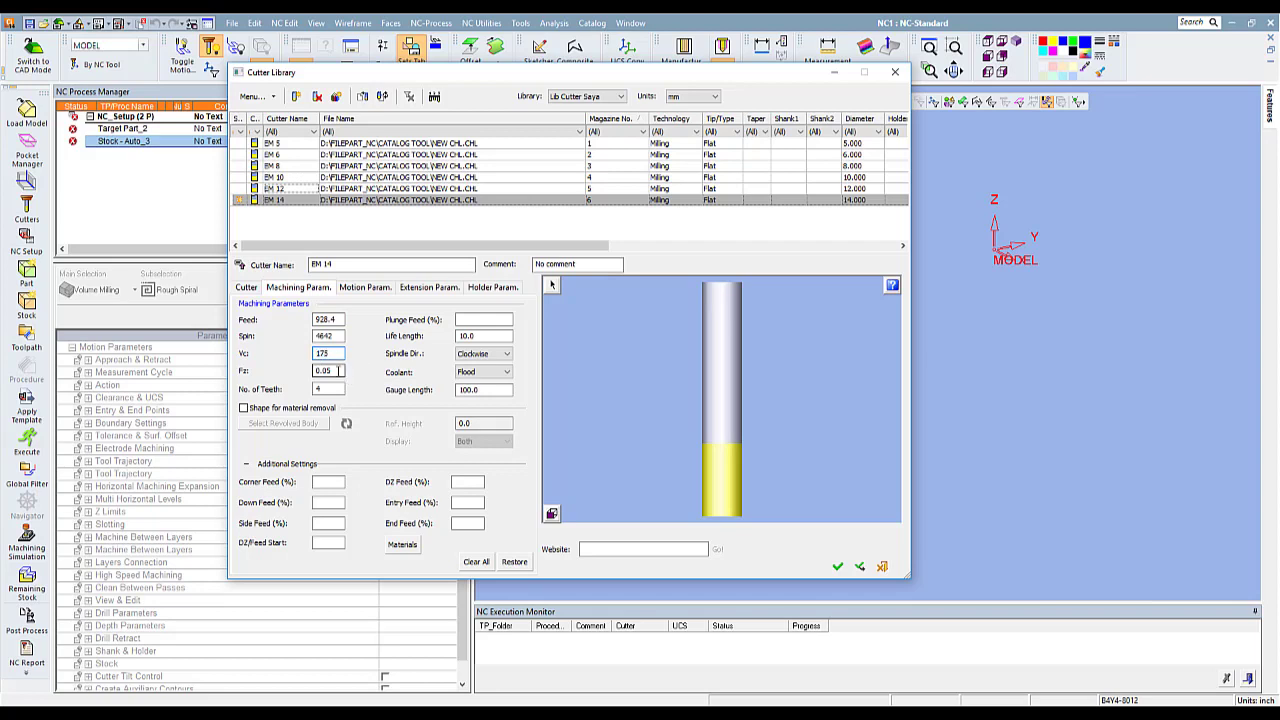
left_click(330, 370)
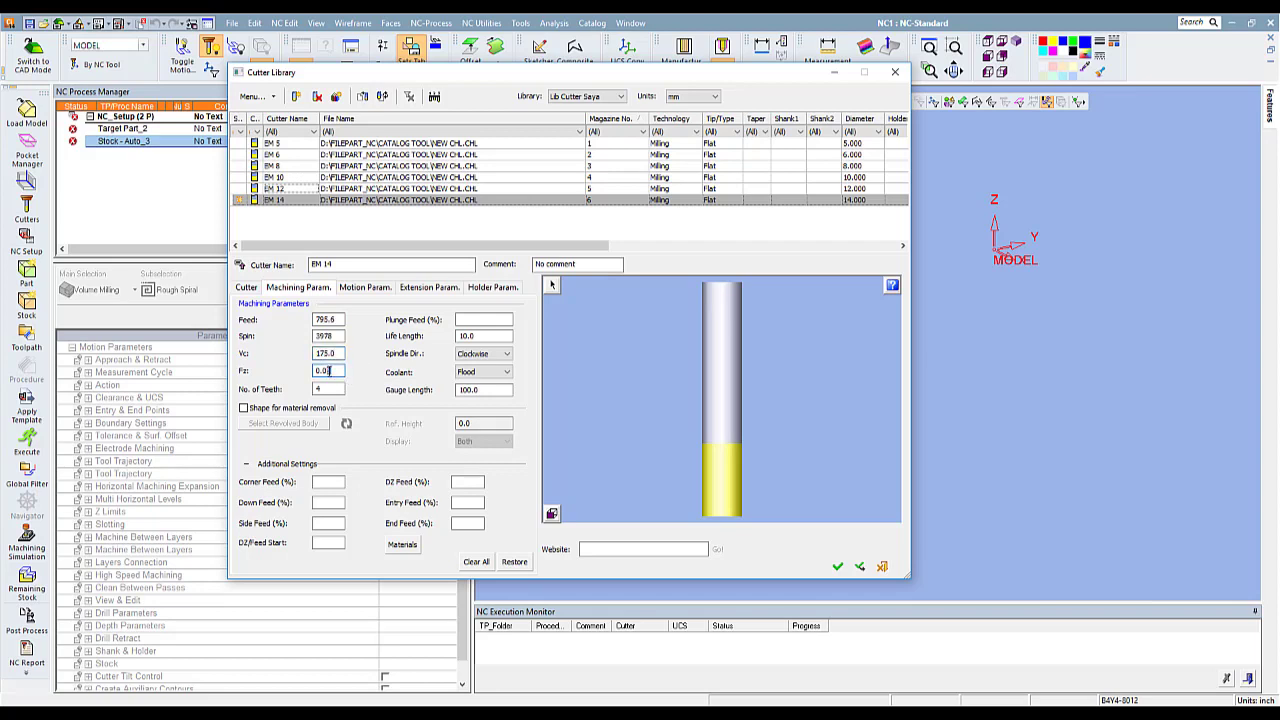
type("0.06")
left_click(338, 354)
left_click(838, 566)
Step: Add DATABASE CUTTER.elt as a cutter location through Manage Cutter Libraries
left_click(255, 96)
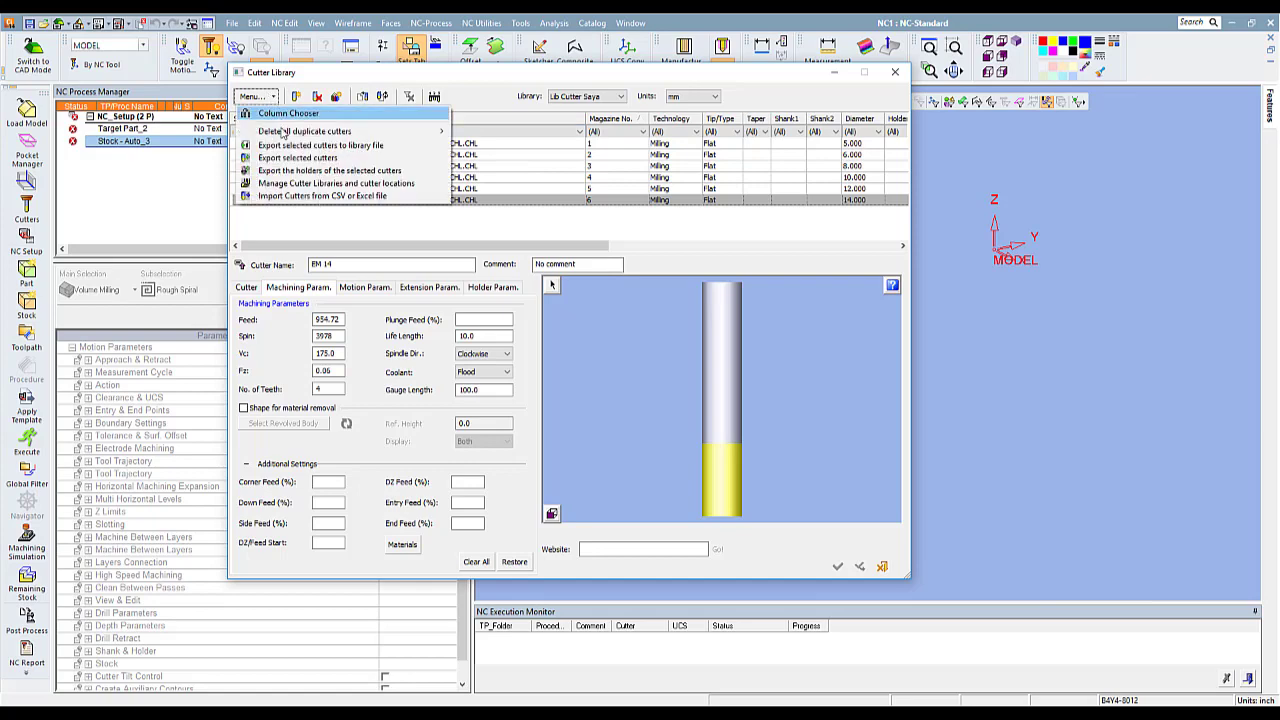
left_click(357, 184)
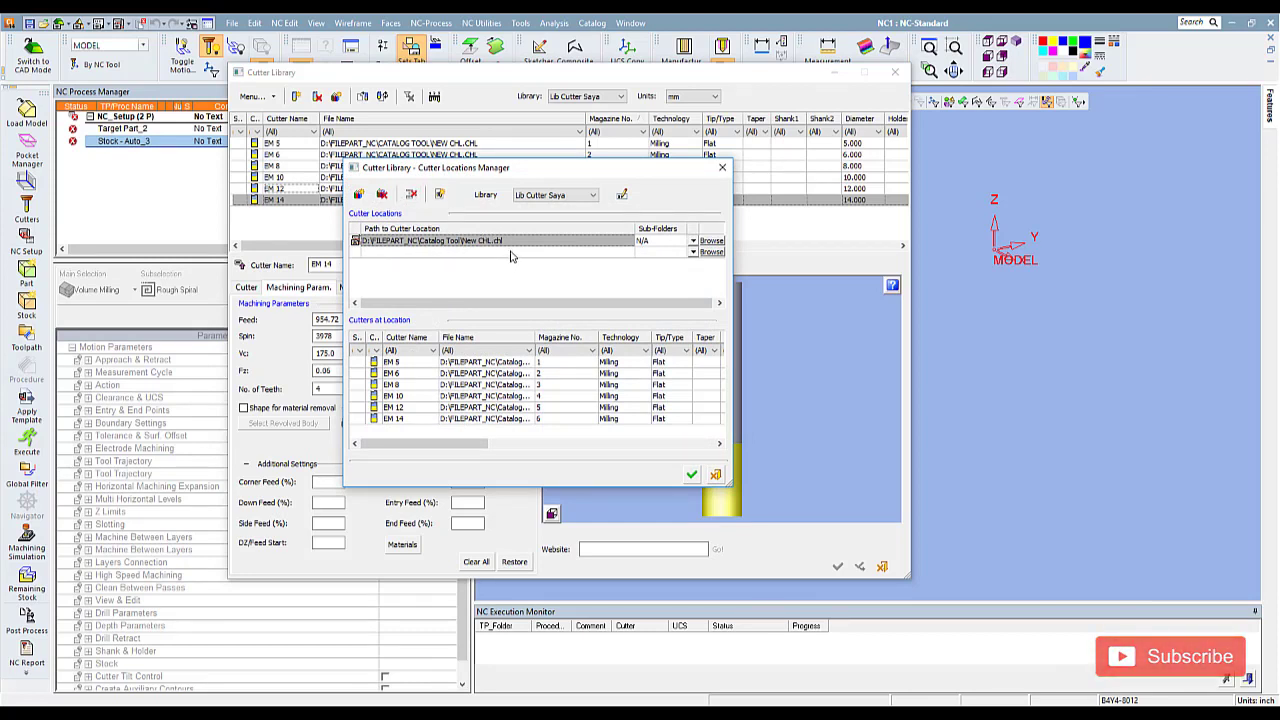
left_click(712, 254)
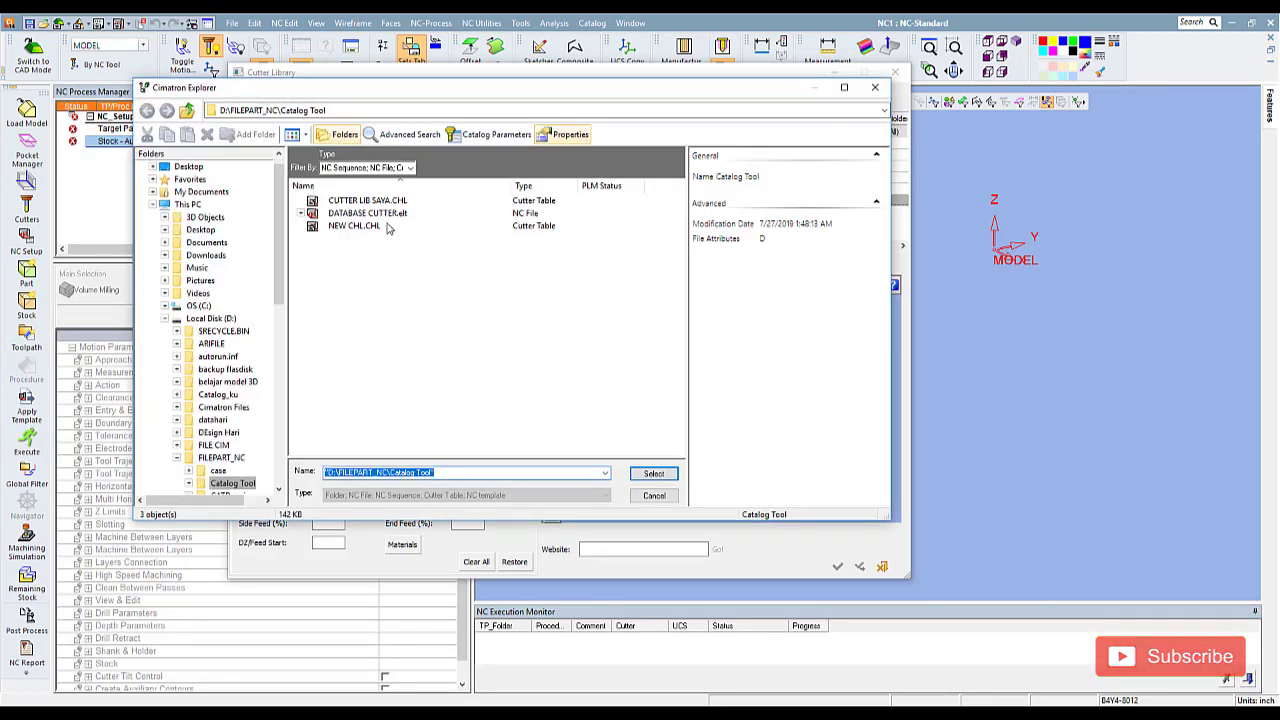
left_click(368, 213)
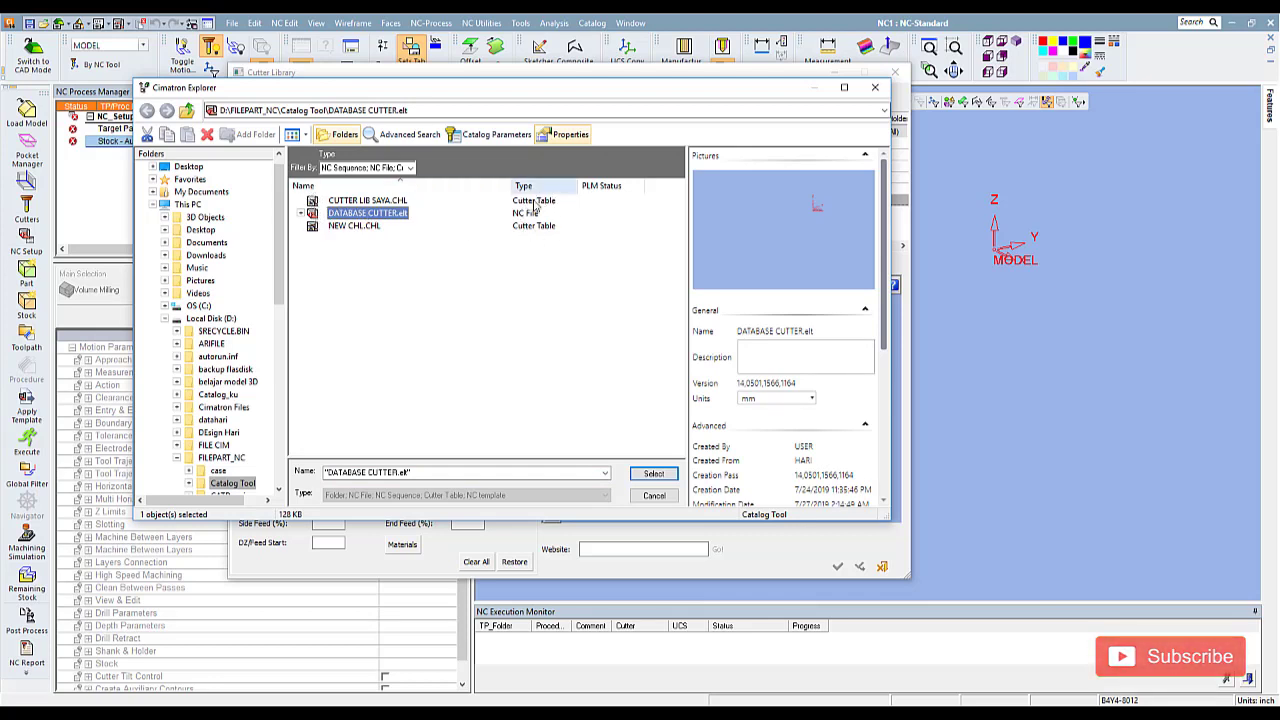
left_click(653, 474)
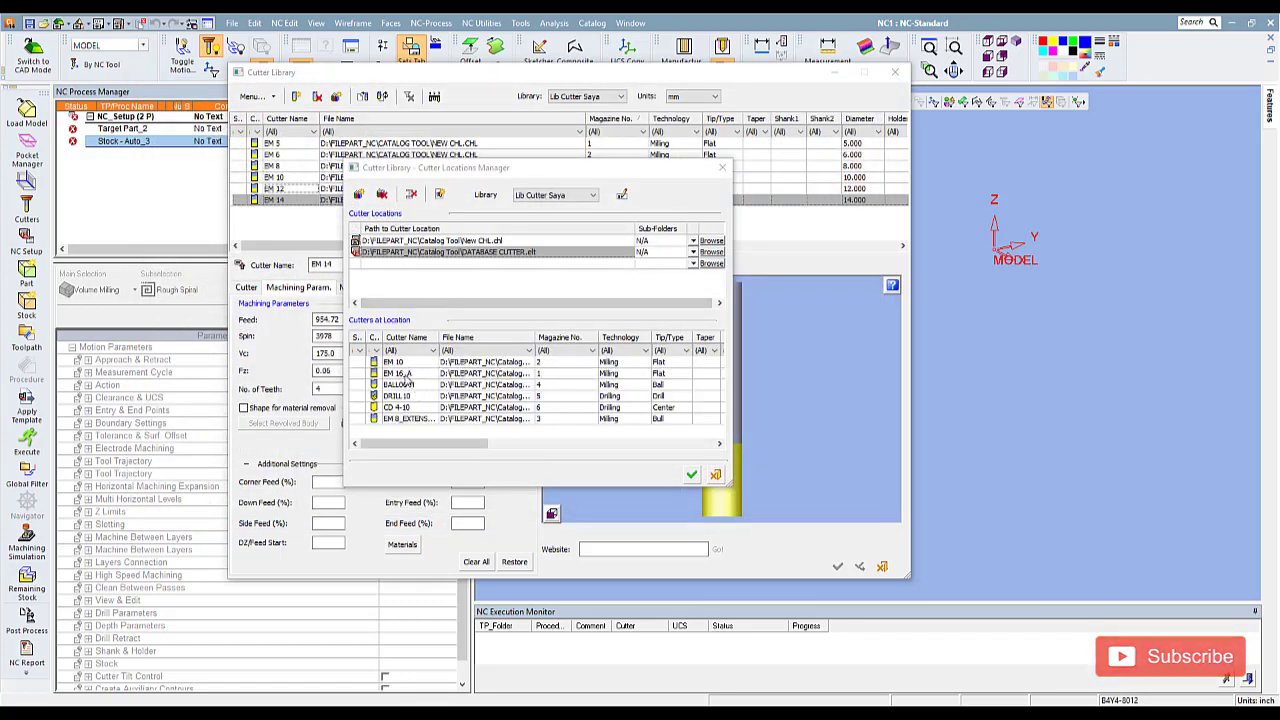
Step: Pick EM 16_A, BALL06-H, DRILL10, CD 4-10 and the extension end mill from that location
left_click(408, 374)
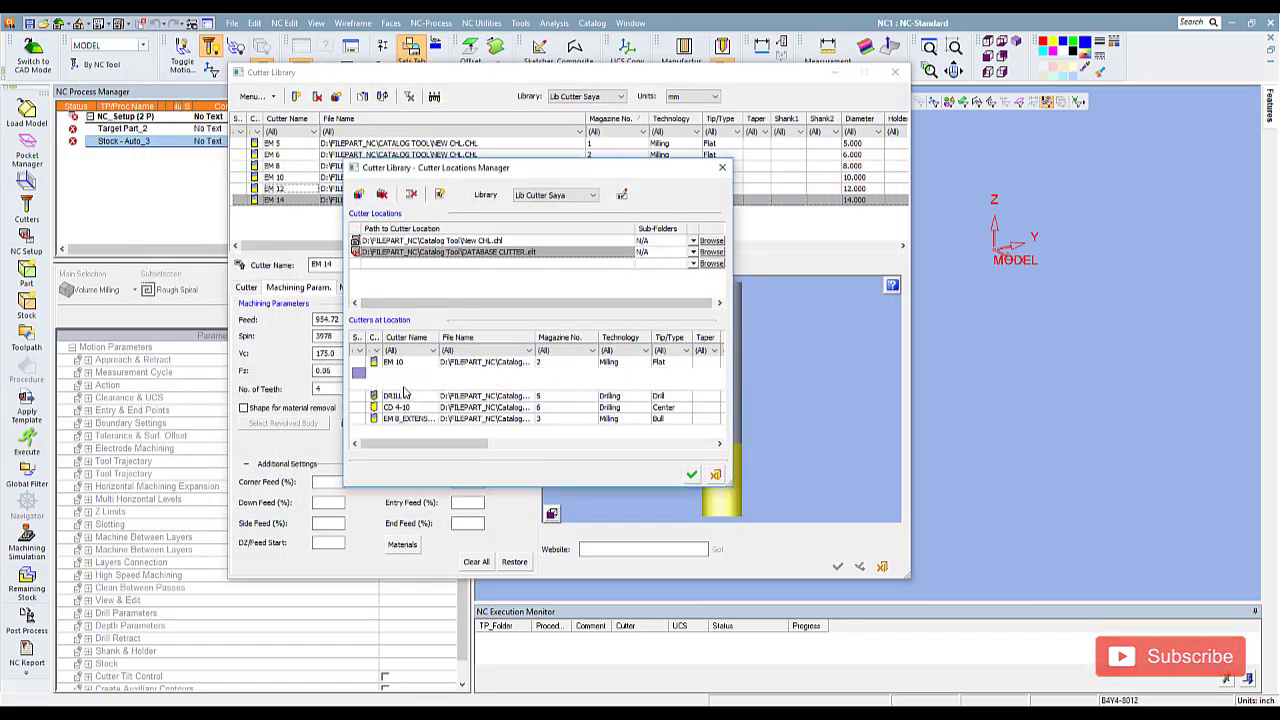
left_click(402, 396, "shift")
left_click(402, 410, "shift")
left_click(410, 418, "shift")
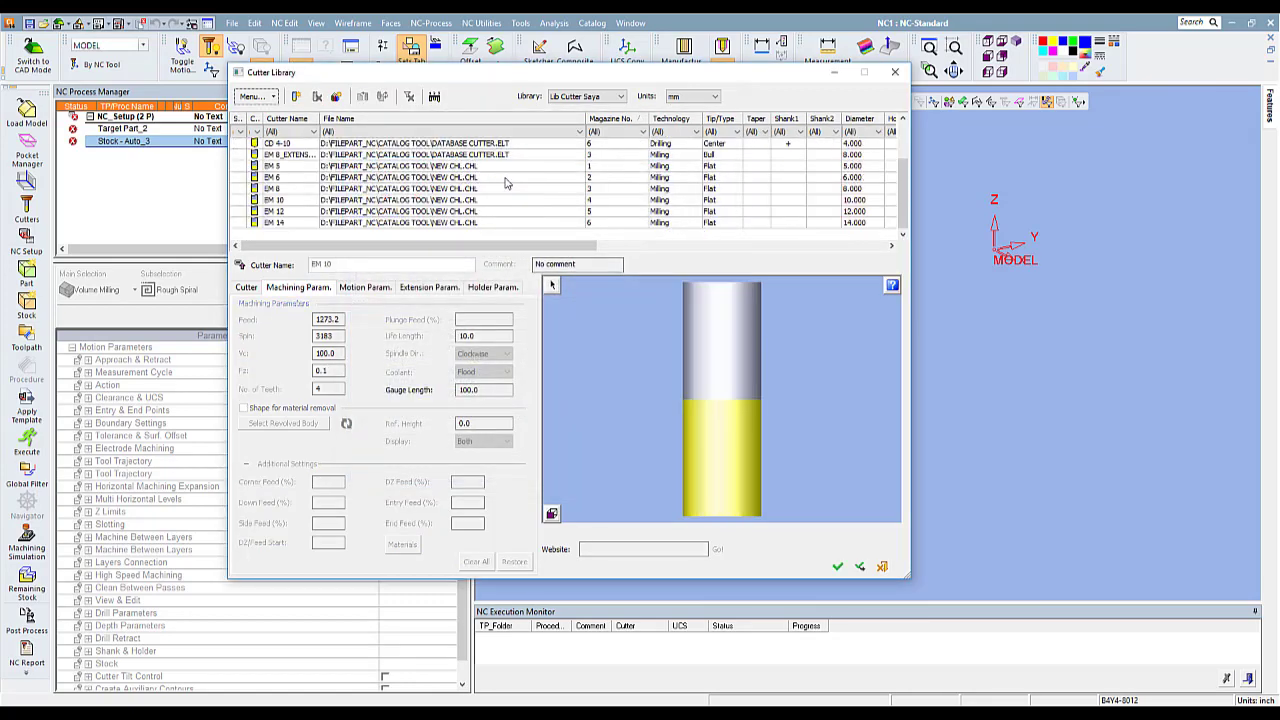
Step: Select every cutter in the Lib Cutter Saya list
scroll(507, 181, "down", 1)
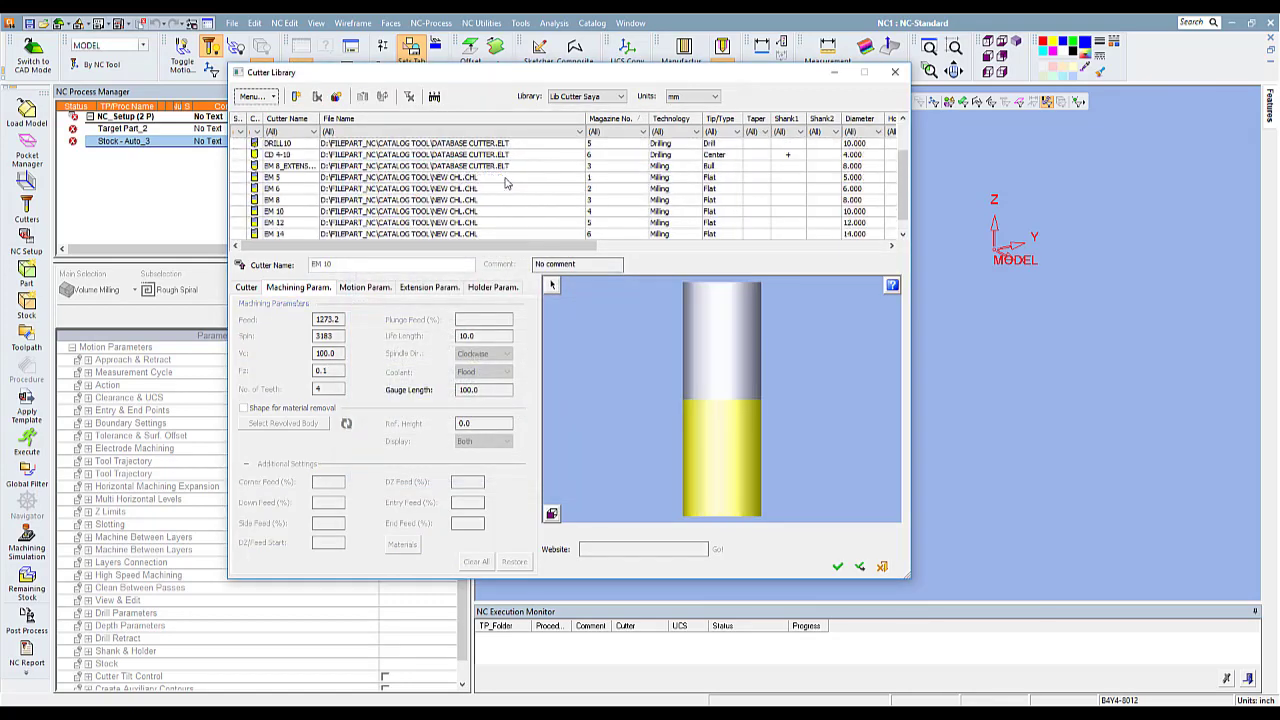
scroll(507, 181, "up", 1)
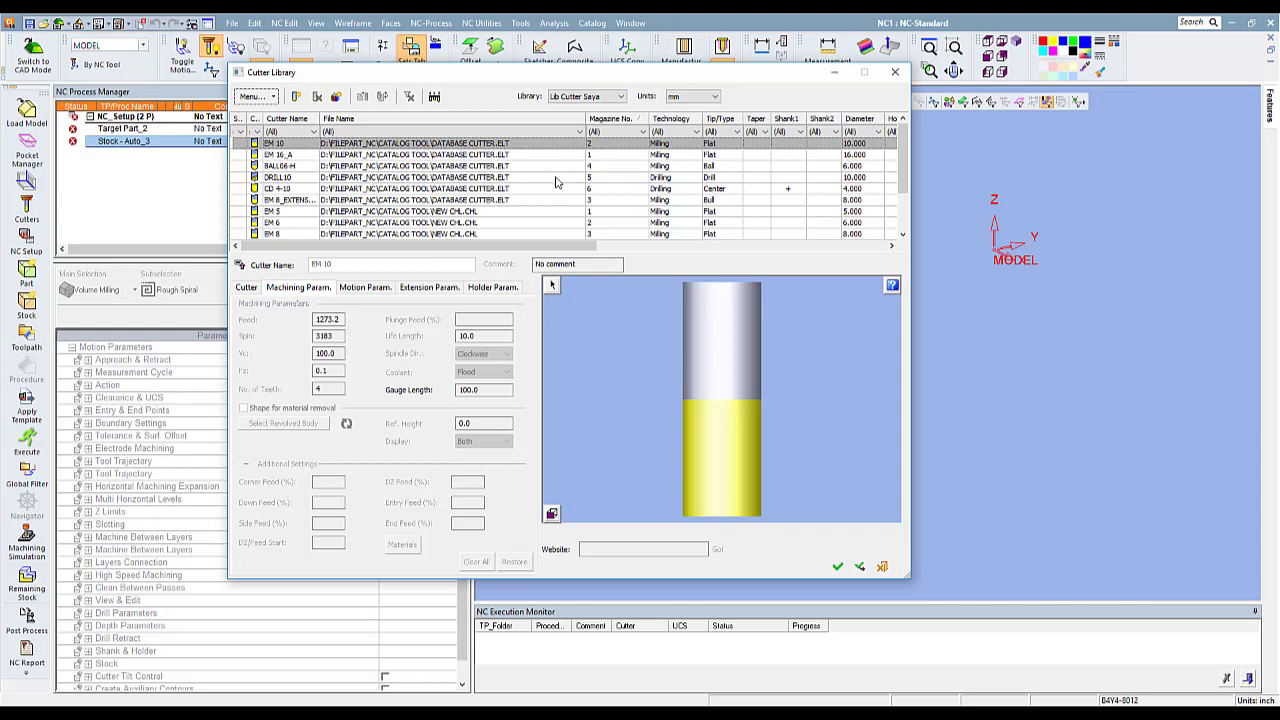
scroll(481, 222, "down", 2)
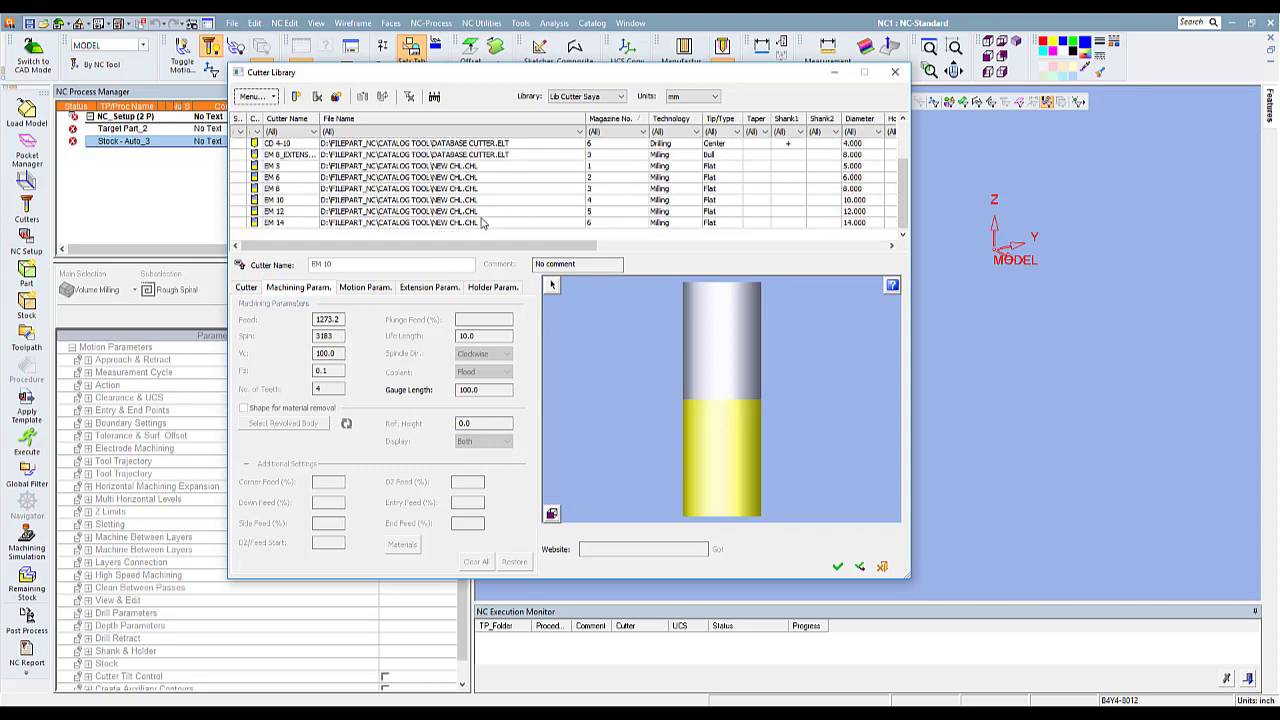
scroll(440, 226, "up", 2)
scroll(440, 225, "down", 2)
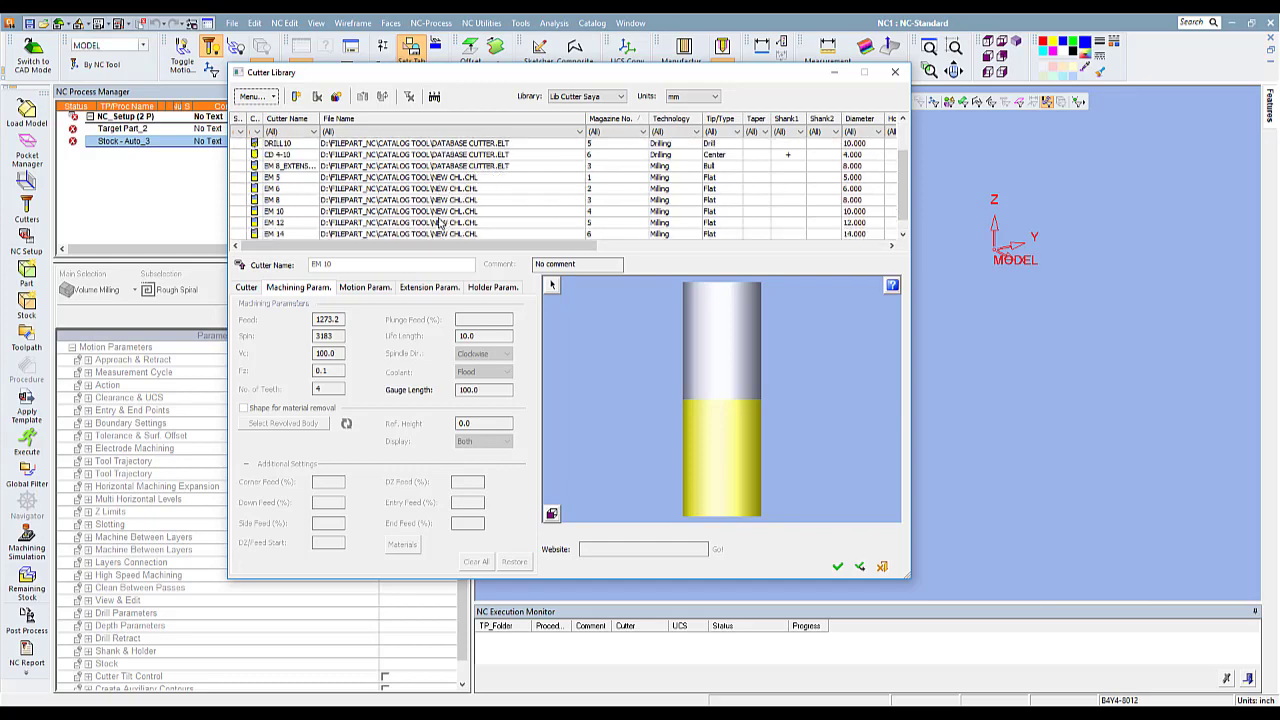
left_click(423, 222, "shift")
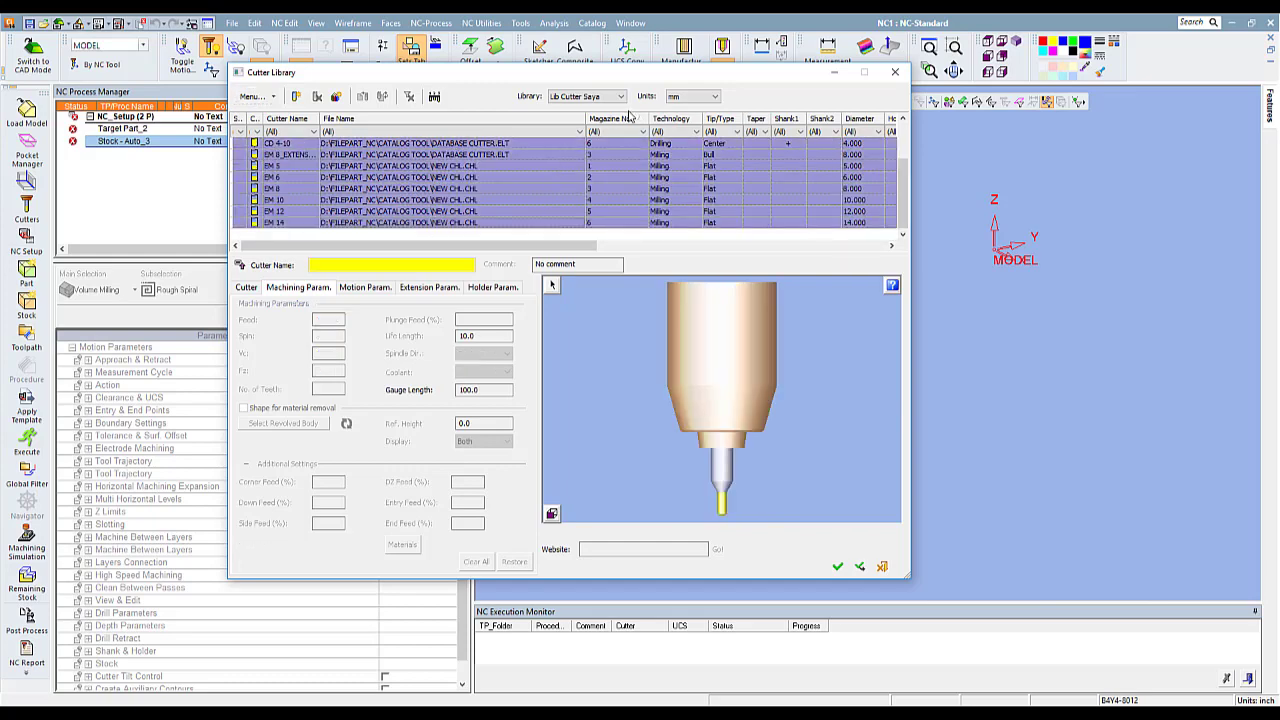
Step: Renumber the selected cutters' magazine numbers, dismiss the read-only warning, and close the Cutter Library
left_click(434, 96)
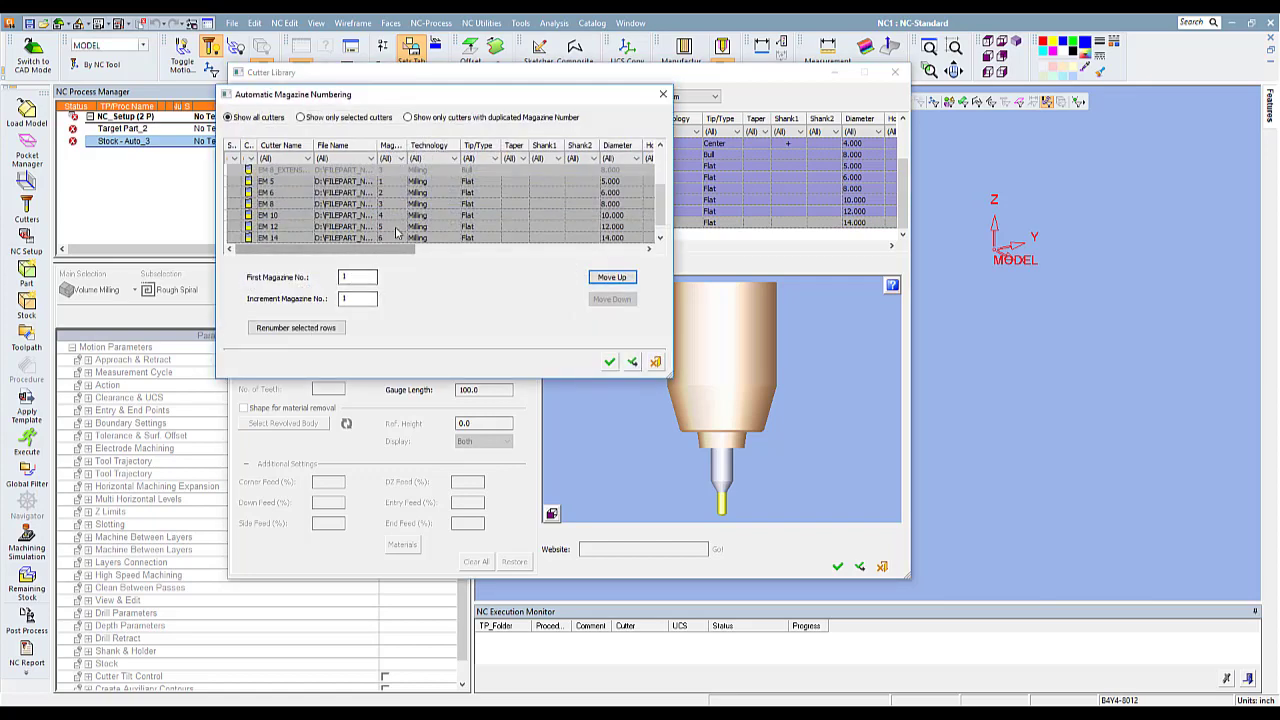
scroll(395, 221, "down", 1)
scroll(395, 221, "up", 2)
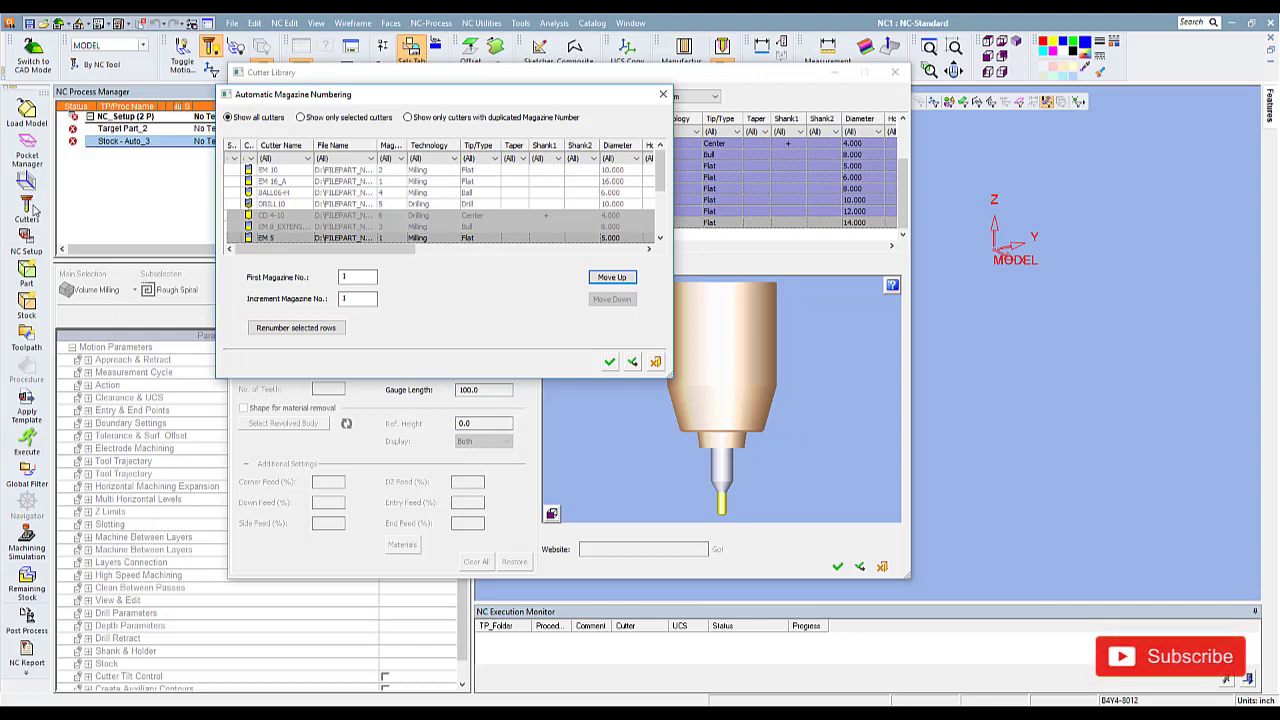
left_click(295, 327)
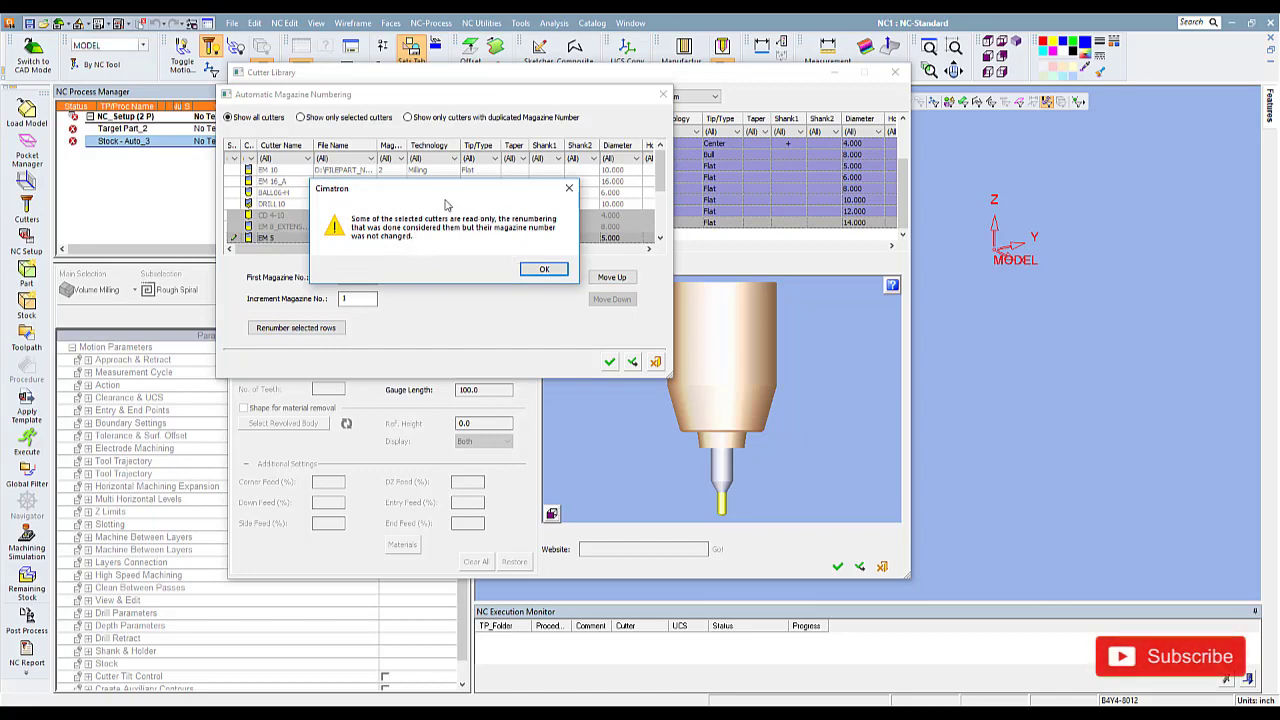
left_click(541, 270)
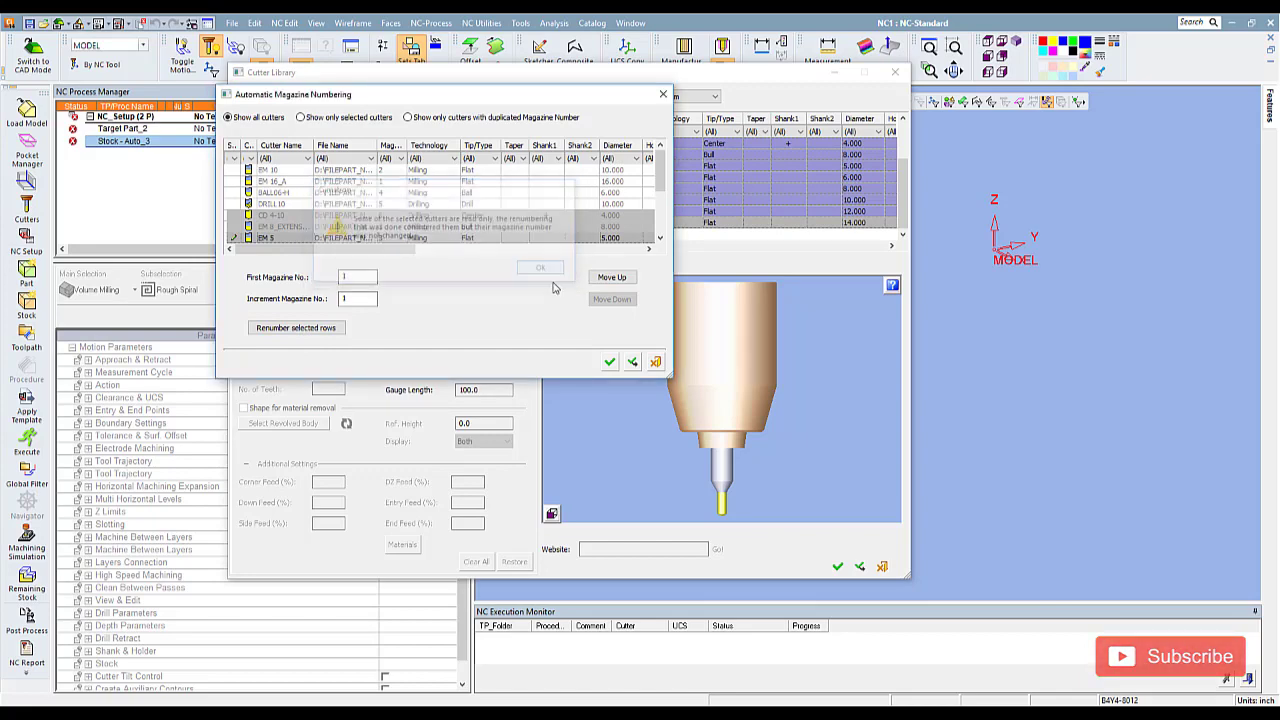
left_click(655, 363)
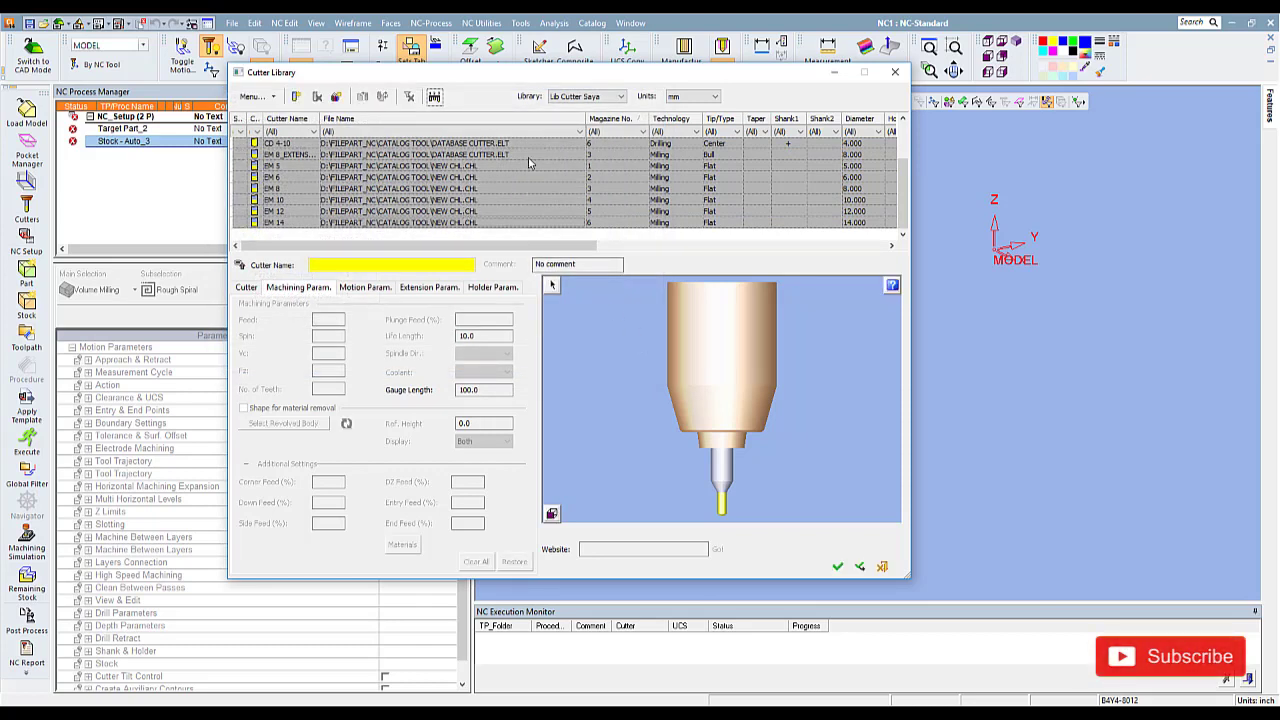
left_click(837, 566)
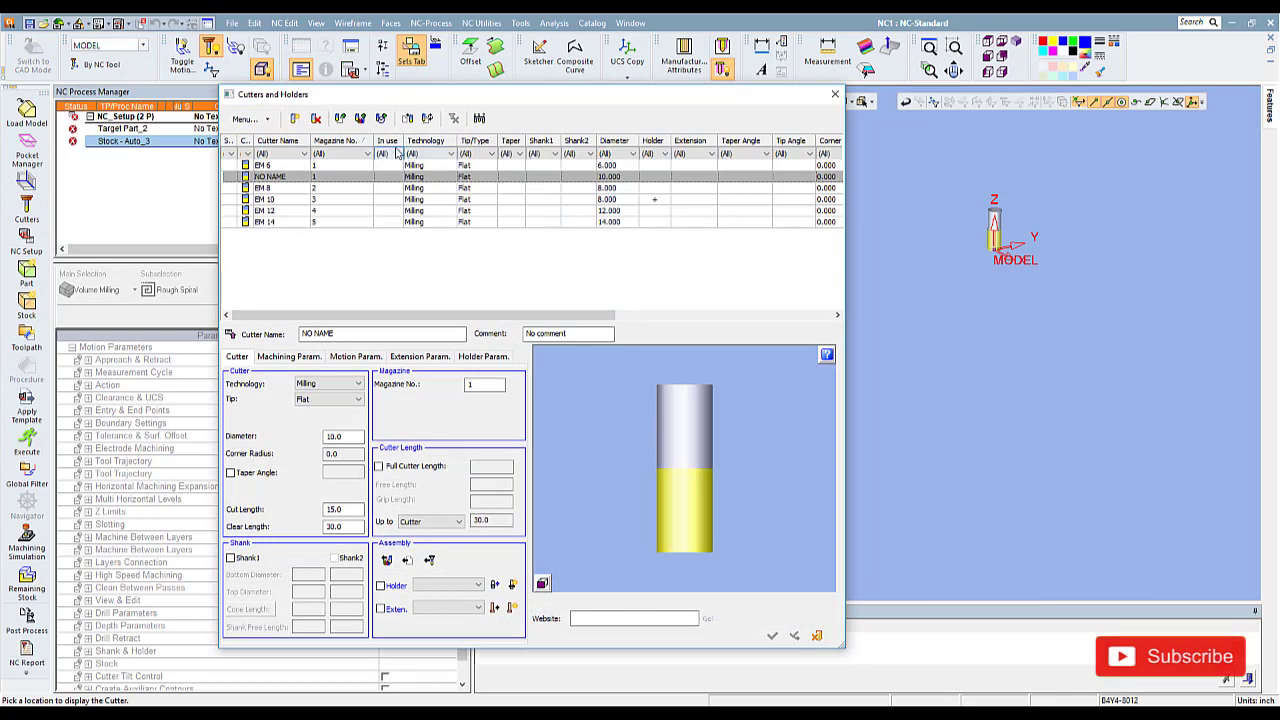
Step: Delete cutters EM 6 through EM 14 from the NC1 job, then reopen the Cutter Library
left_click(265, 165)
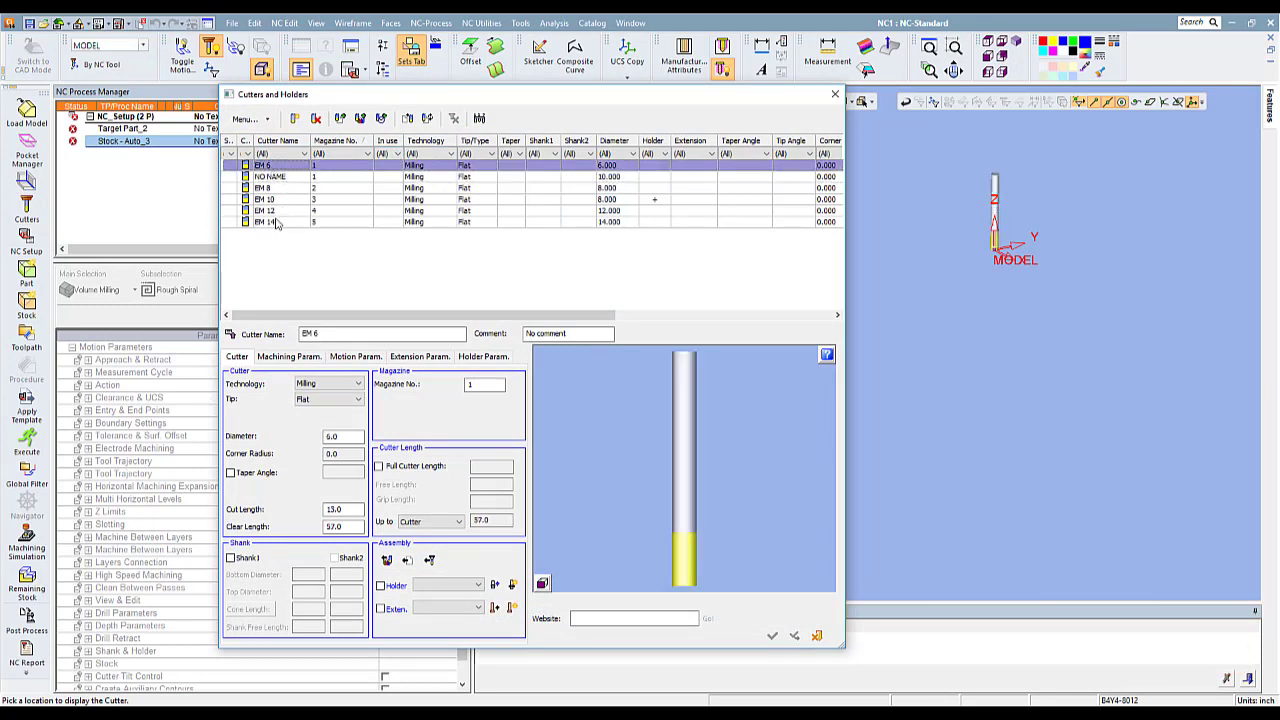
left_click(278, 222, "shift")
left_click(316, 118)
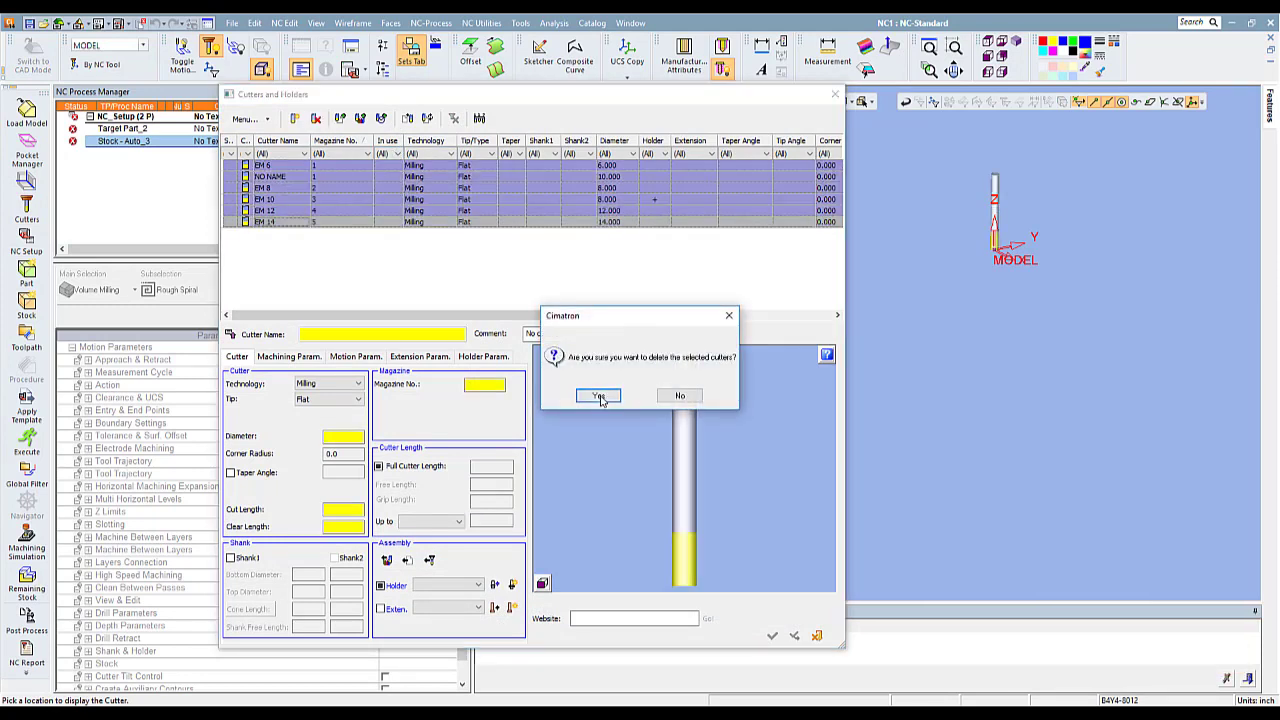
left_click(600, 396)
left_click(835, 94)
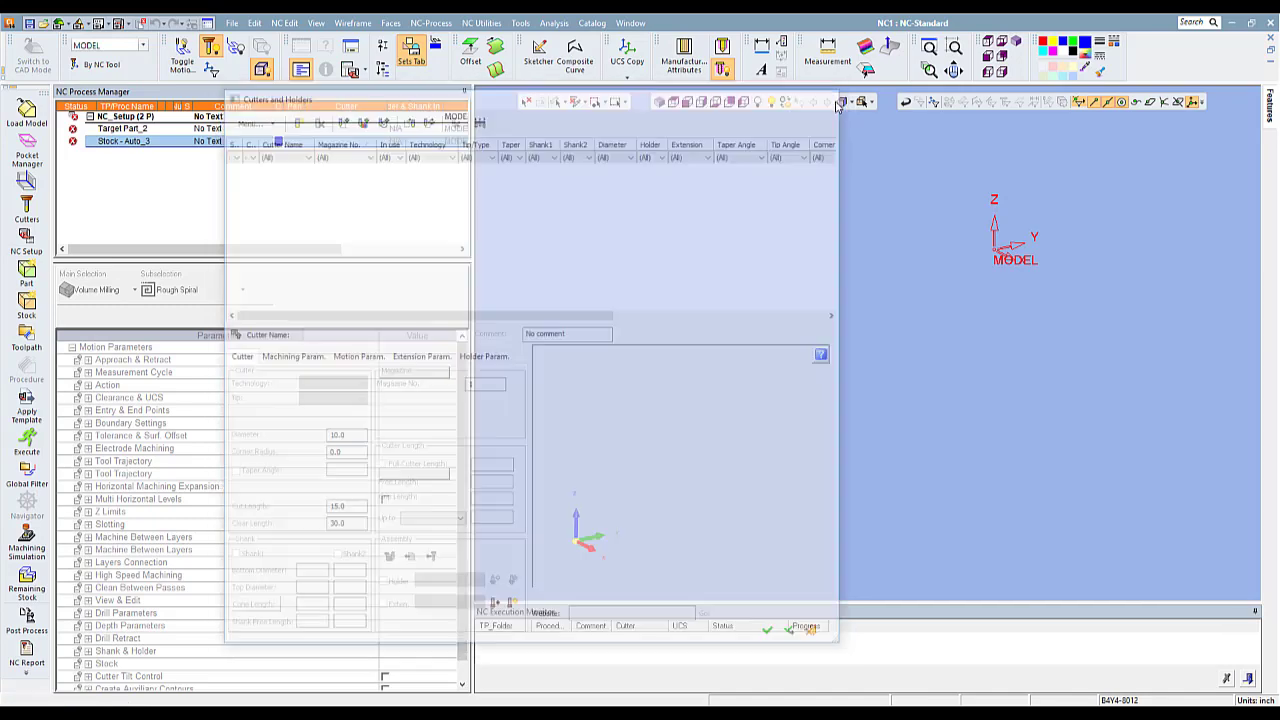
left_click(520, 23)
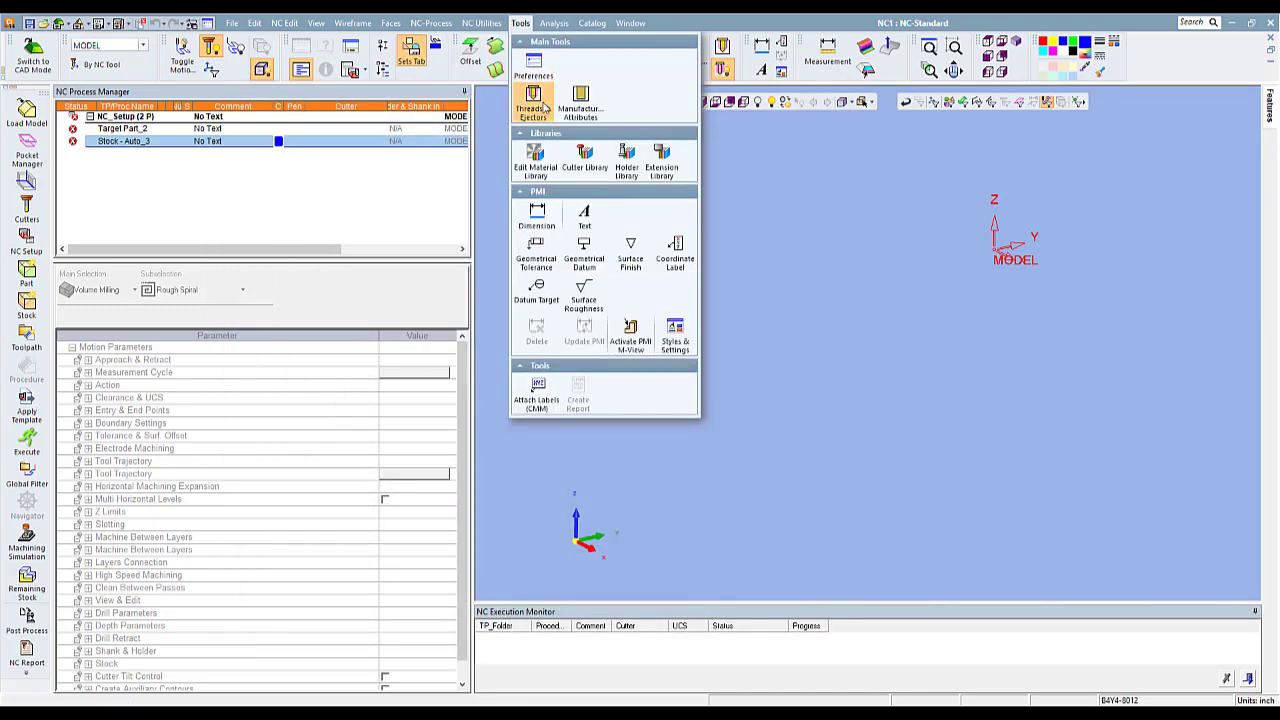
left_click(585, 155)
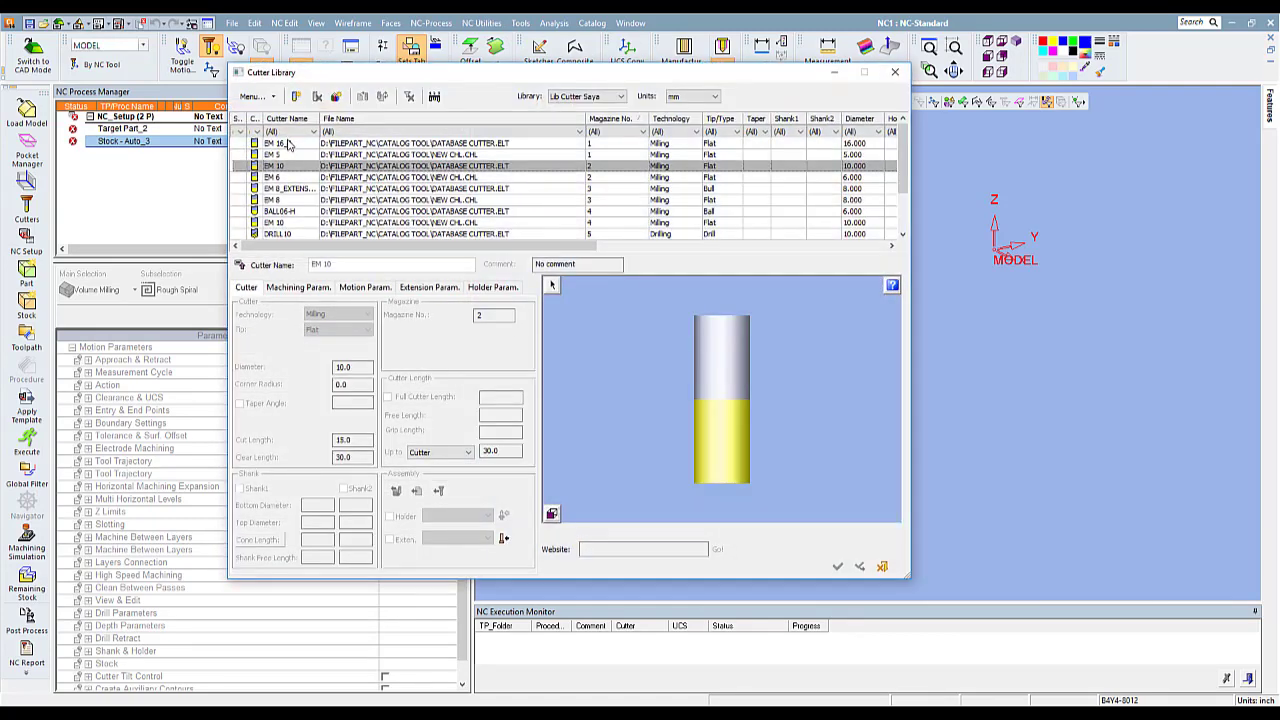
Step: Select all cutters in Lib Cutter Saya, starting from EM 16_A
left_click(287, 143)
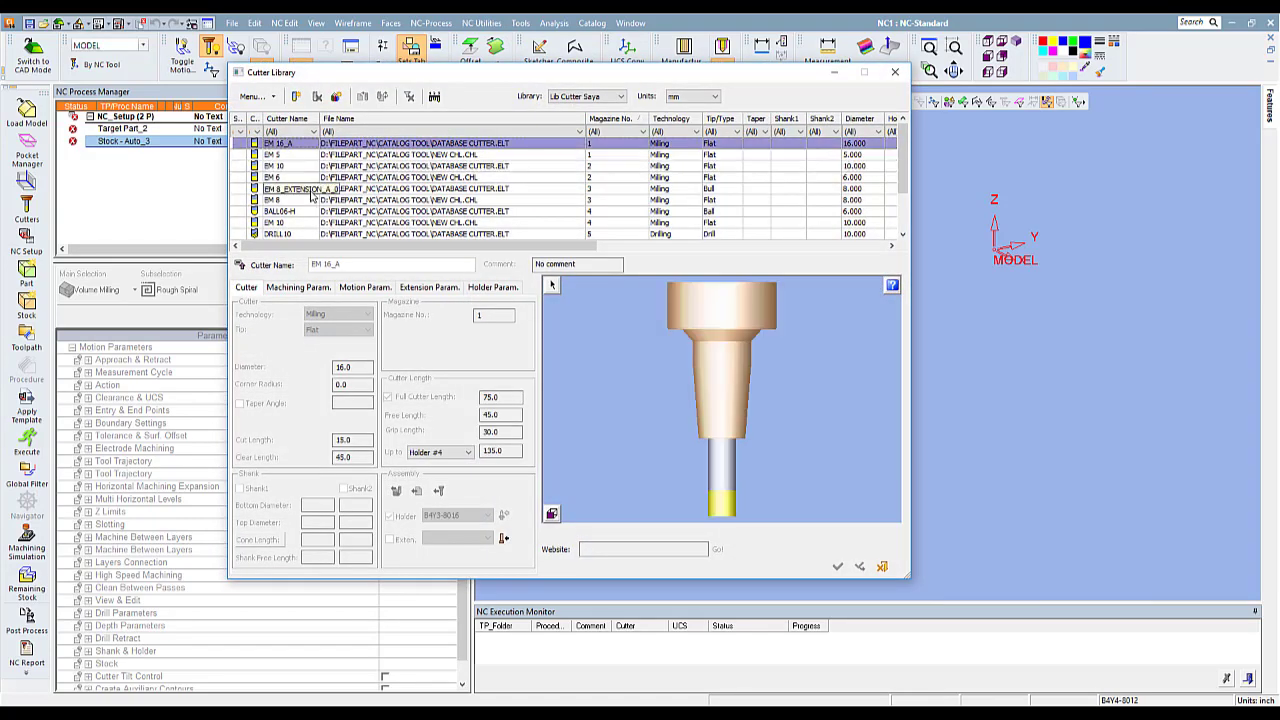
scroll(296, 234, "down", 2)
left_click(293, 223, "shift")
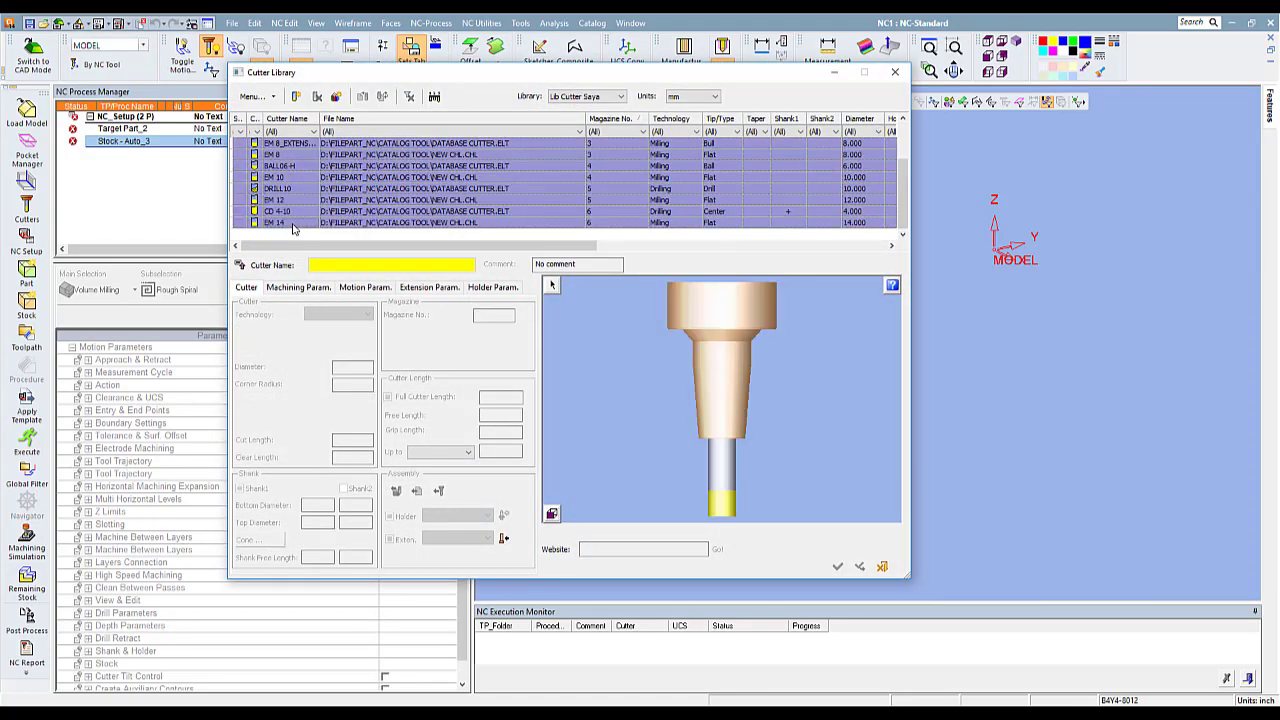
scroll(352, 192, "up", 2)
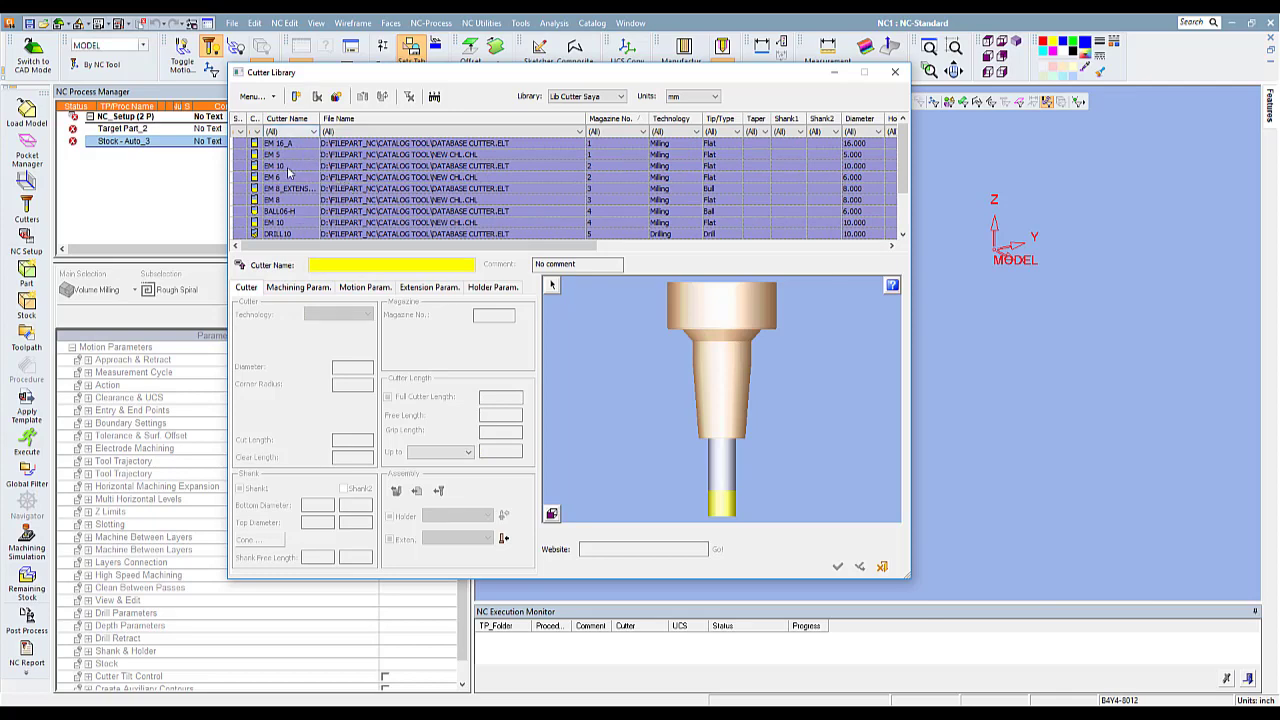
Step: Run Automatic Magazine Numbering on the selected rows and accept the read-only warning
left_click(434, 96)
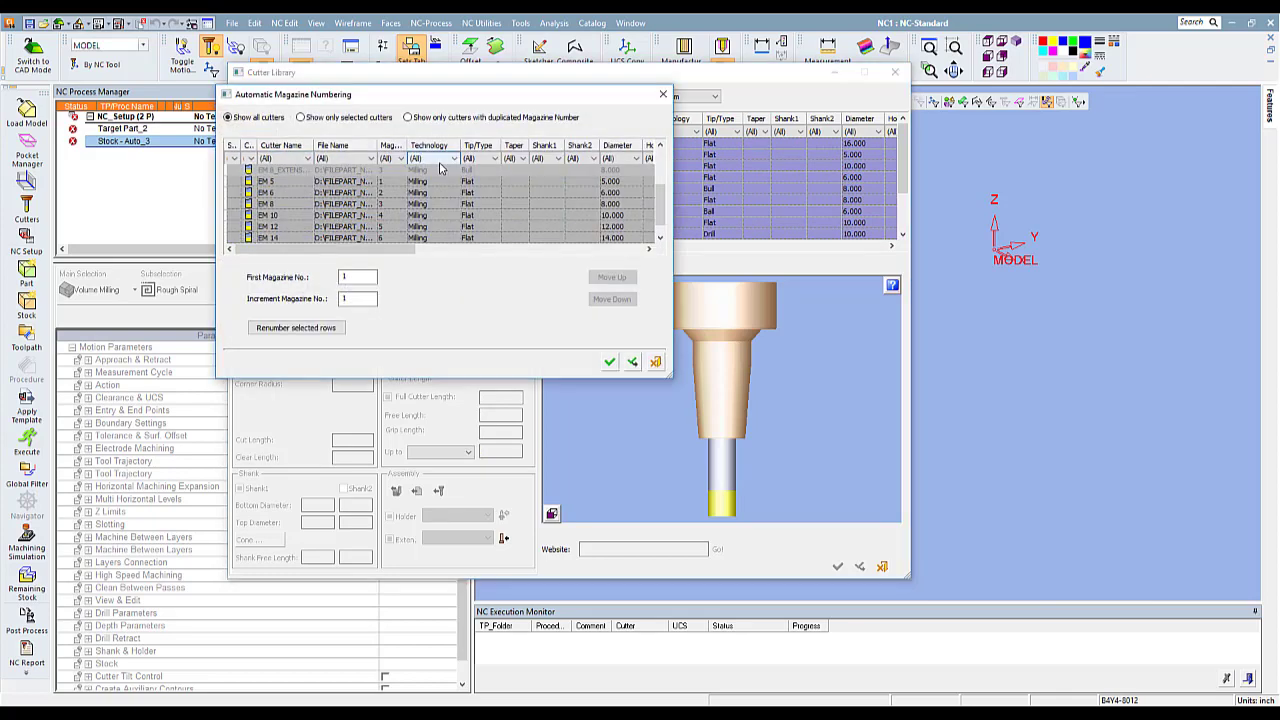
scroll(305, 185, "up", 1)
scroll(302, 180, "up", 2)
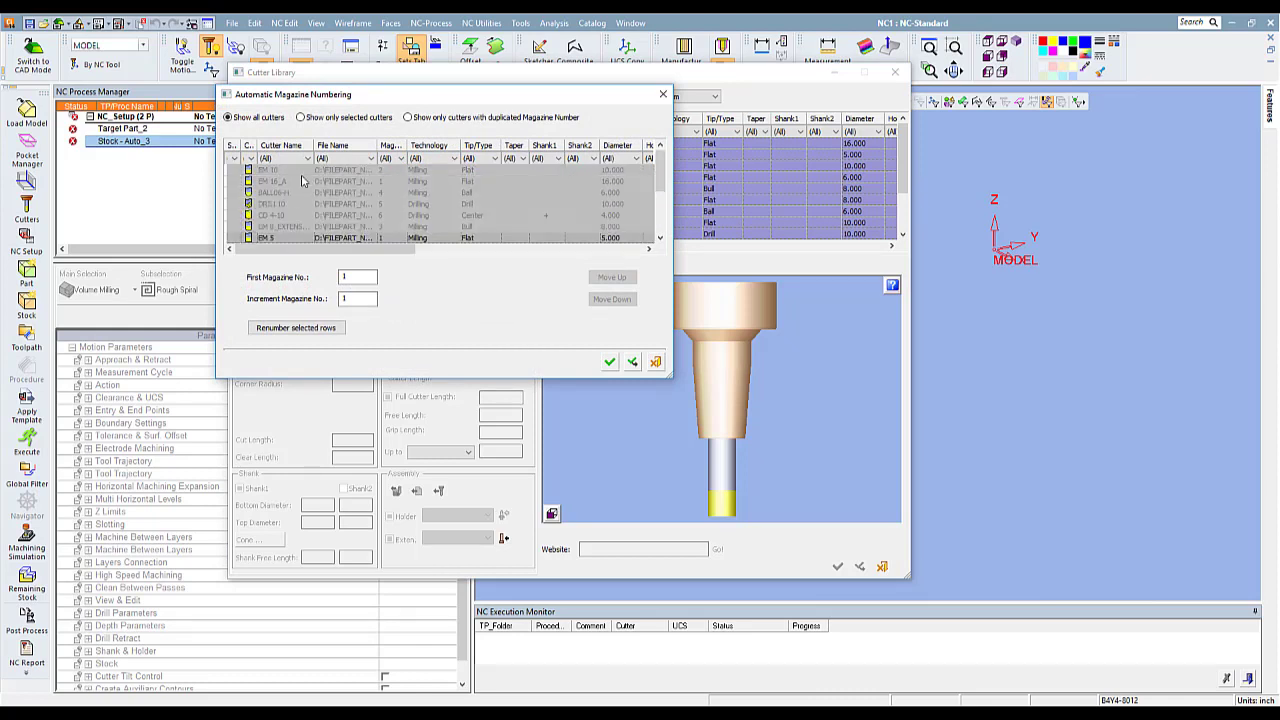
left_click(331, 330)
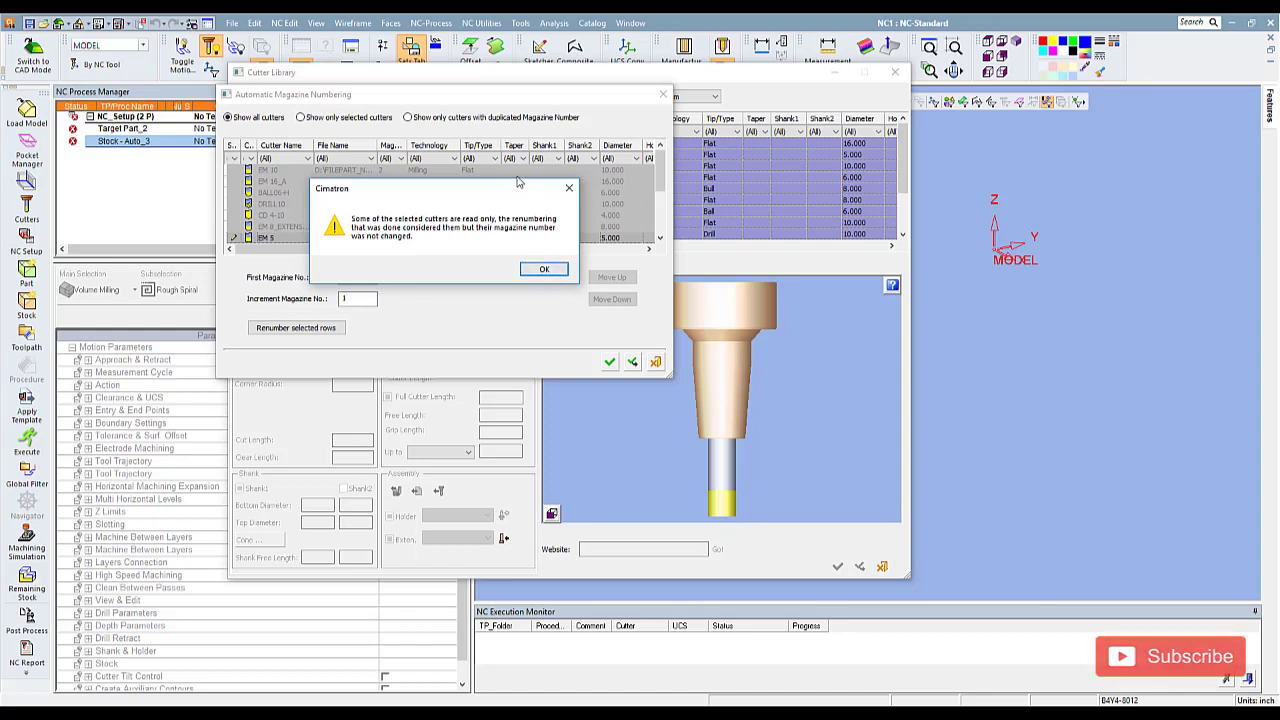
left_click(538, 270)
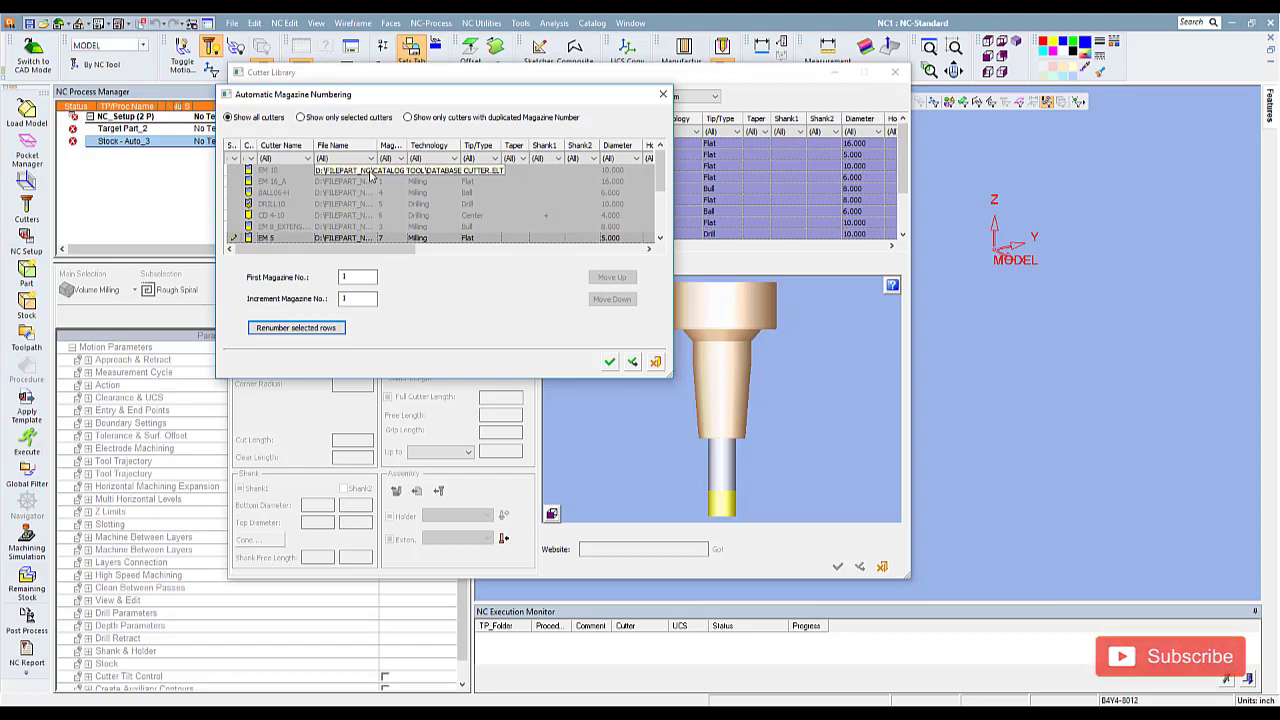
left_click(655, 362)
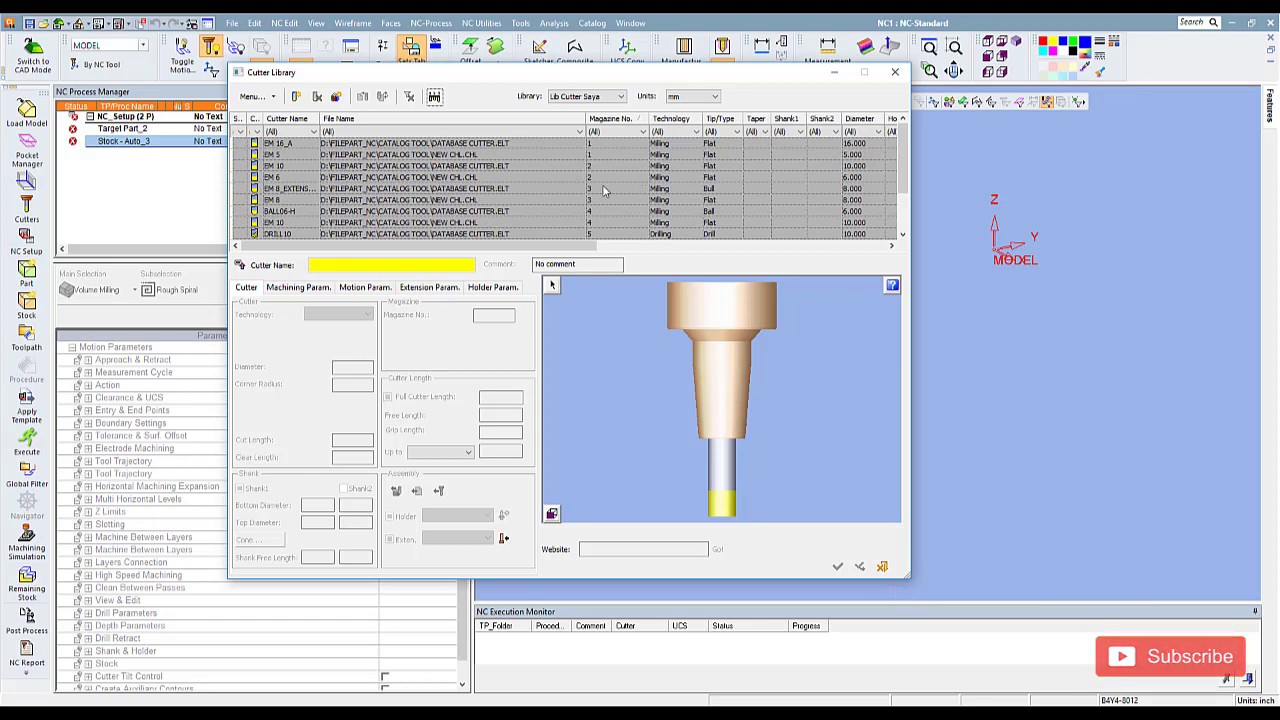
scroll(578, 190, "down", 1)
scroll(576, 190, "up", 1)
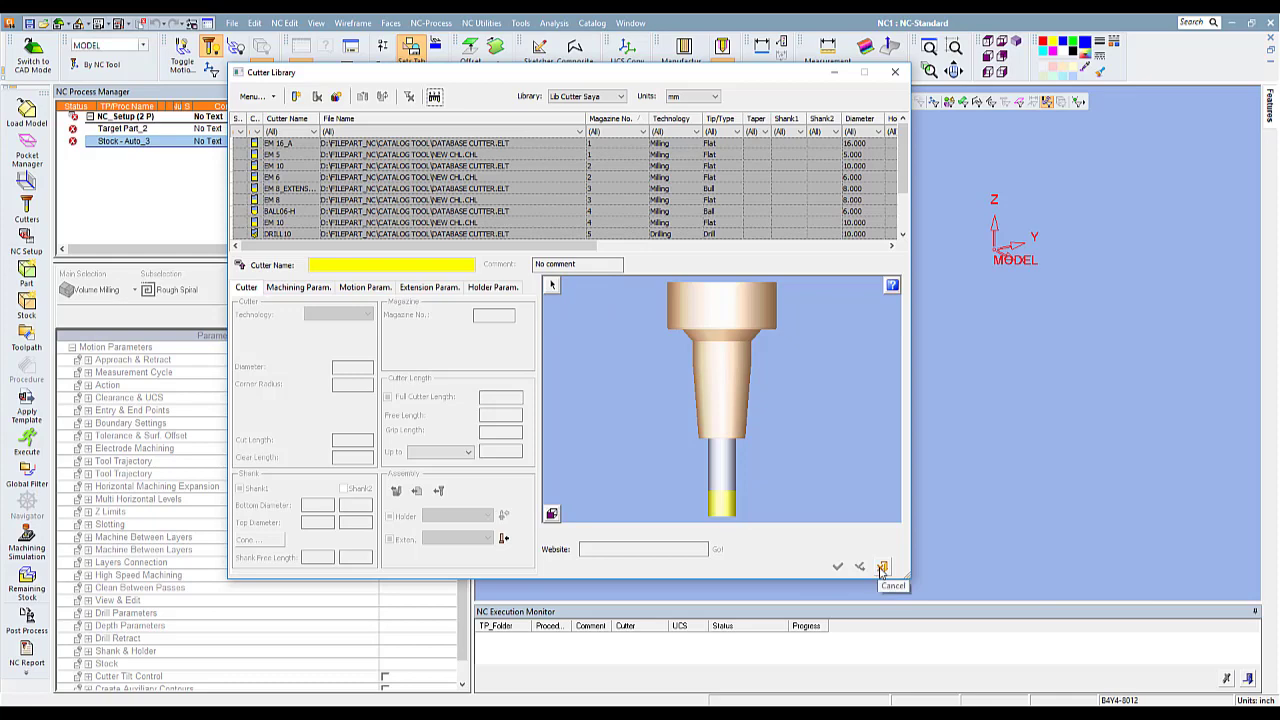
Step: Review the parameters of cutters EM 8, EM 10, BALL06-H and EM 8_EXTENSION
left_click(378, 200)
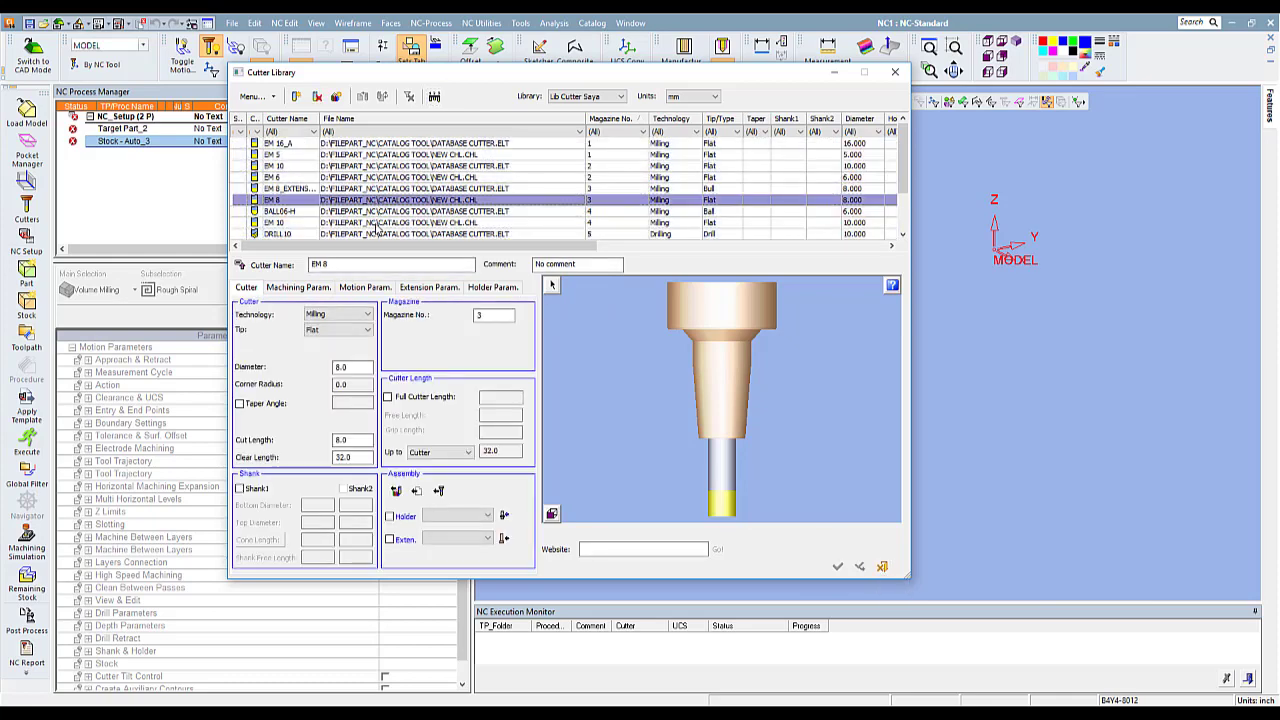
left_click(377, 222)
left_click(378, 211)
left_click(377, 189)
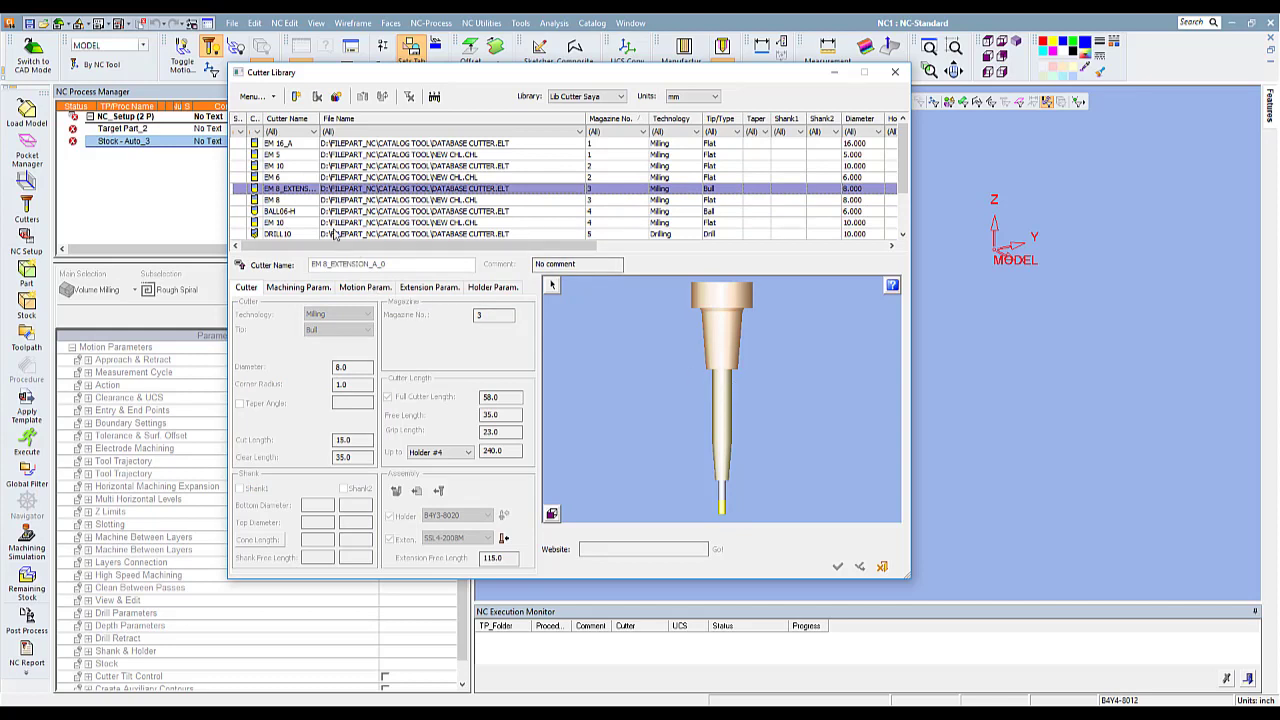
Step: Select cutter EM 5 and bring up the Holder Library from its holder parameters
left_click(280, 155)
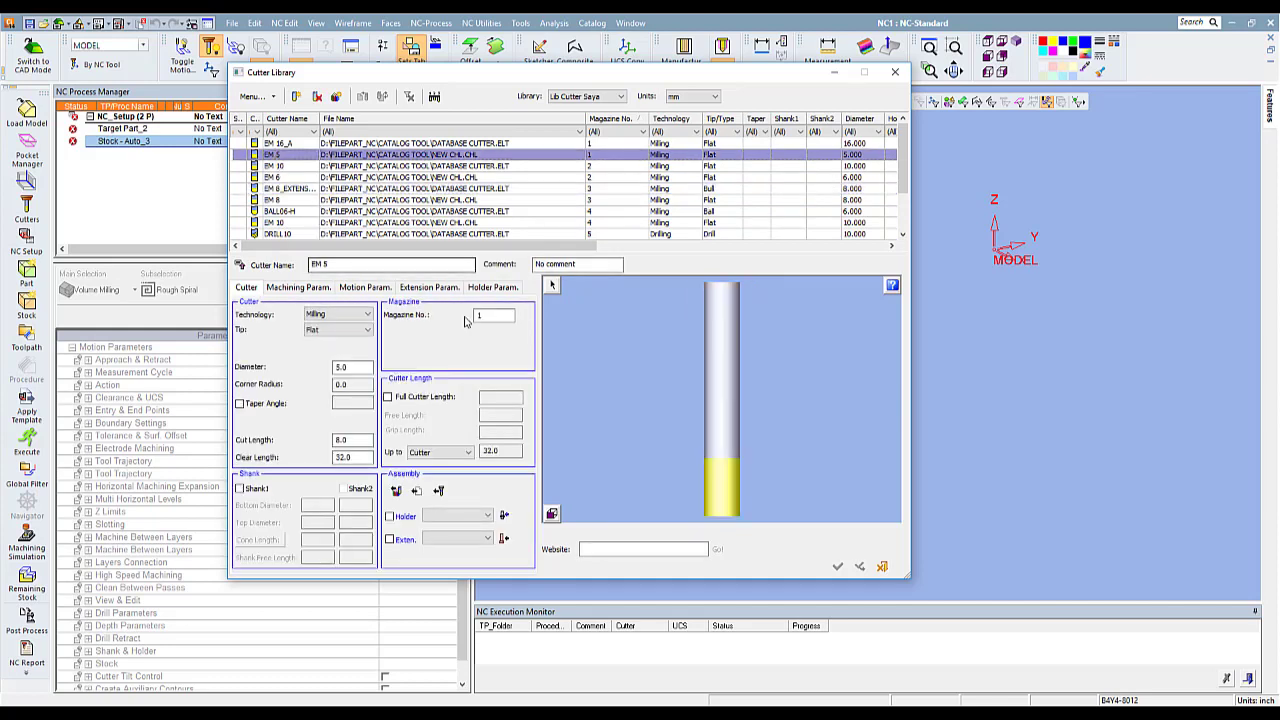
left_click(444, 290)
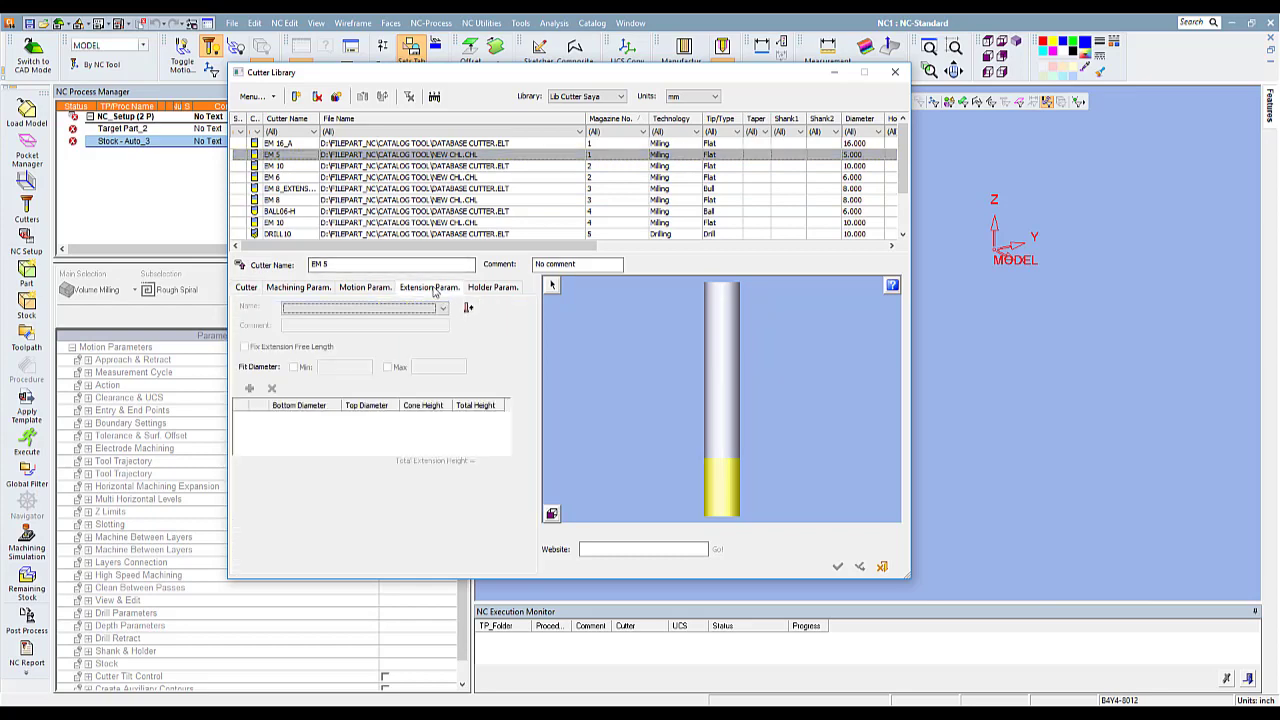
left_click(487, 291)
left_click(468, 307)
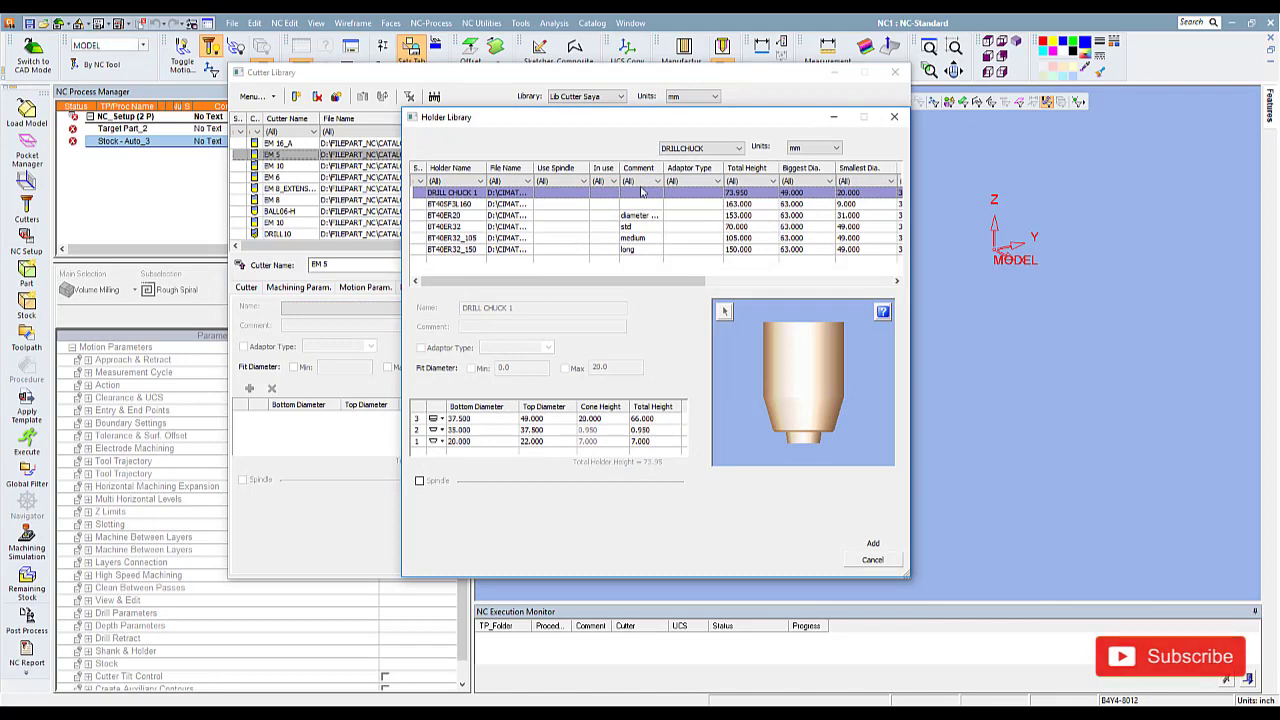
Step: Browse the BT40_typeA/B/C holder libraries and fit holder B4Y3-8010 from BT40_typeA onto EM 5
left_click(739, 149)
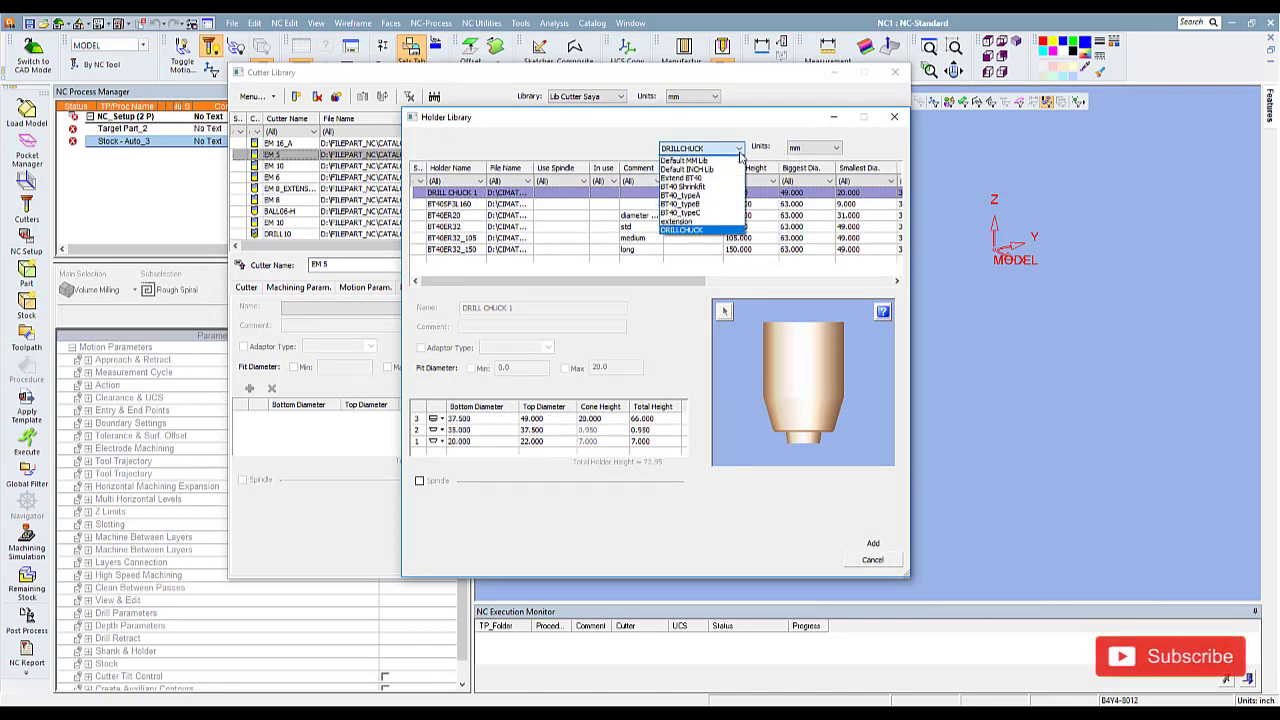
left_click(730, 197)
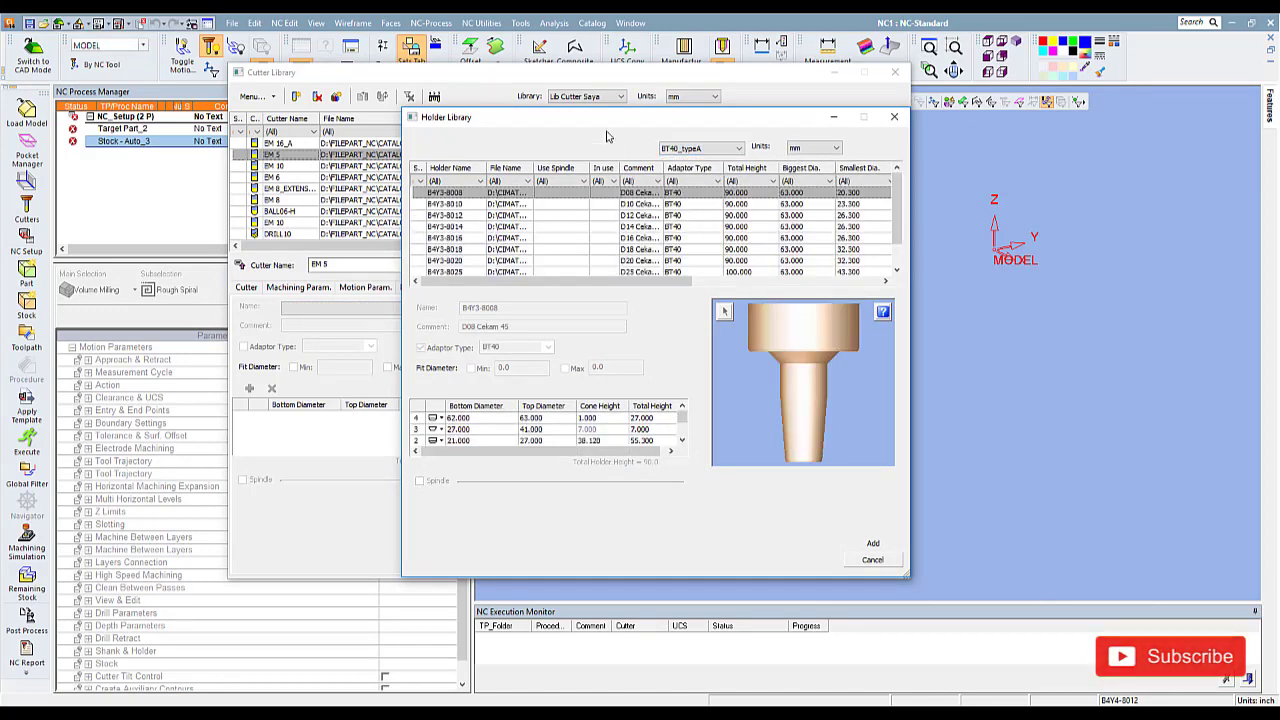
mouse_move(609, 125)
left_mouse_down()
mouse_move(969, 109)
mouse_move(975, 98)
left_mouse_up()
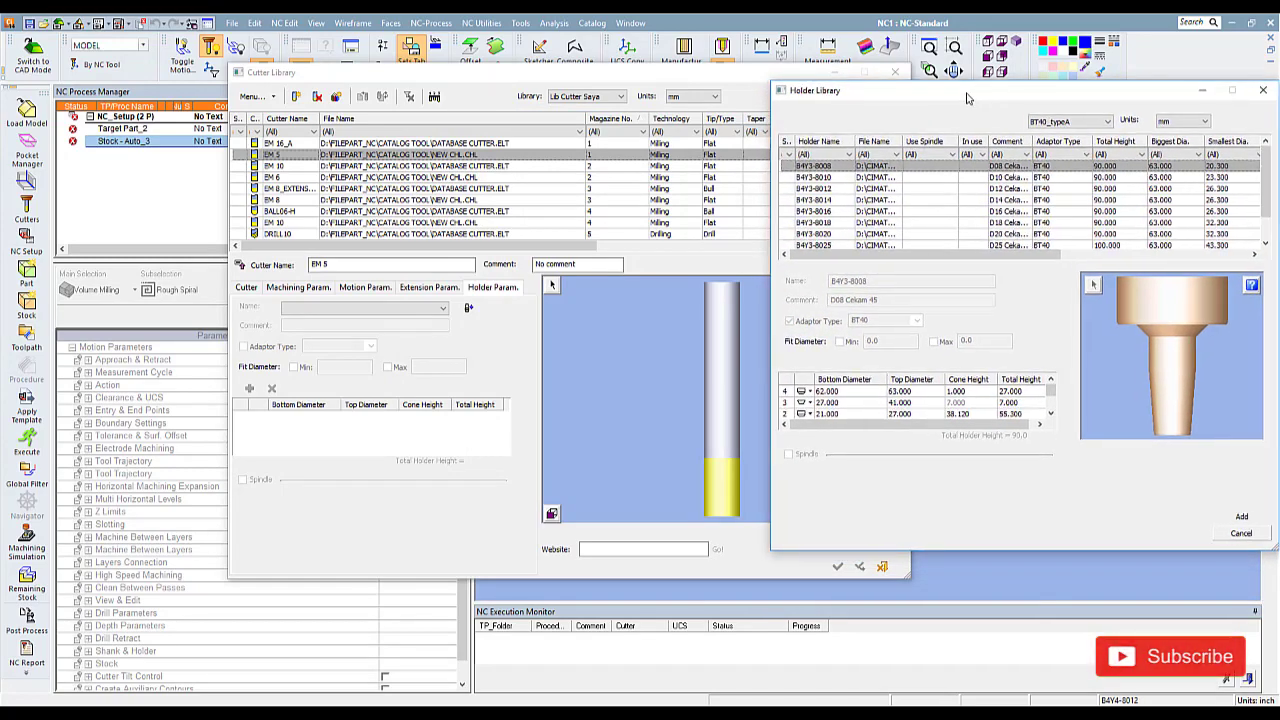
left_click_drag(975, 98, 920, 93)
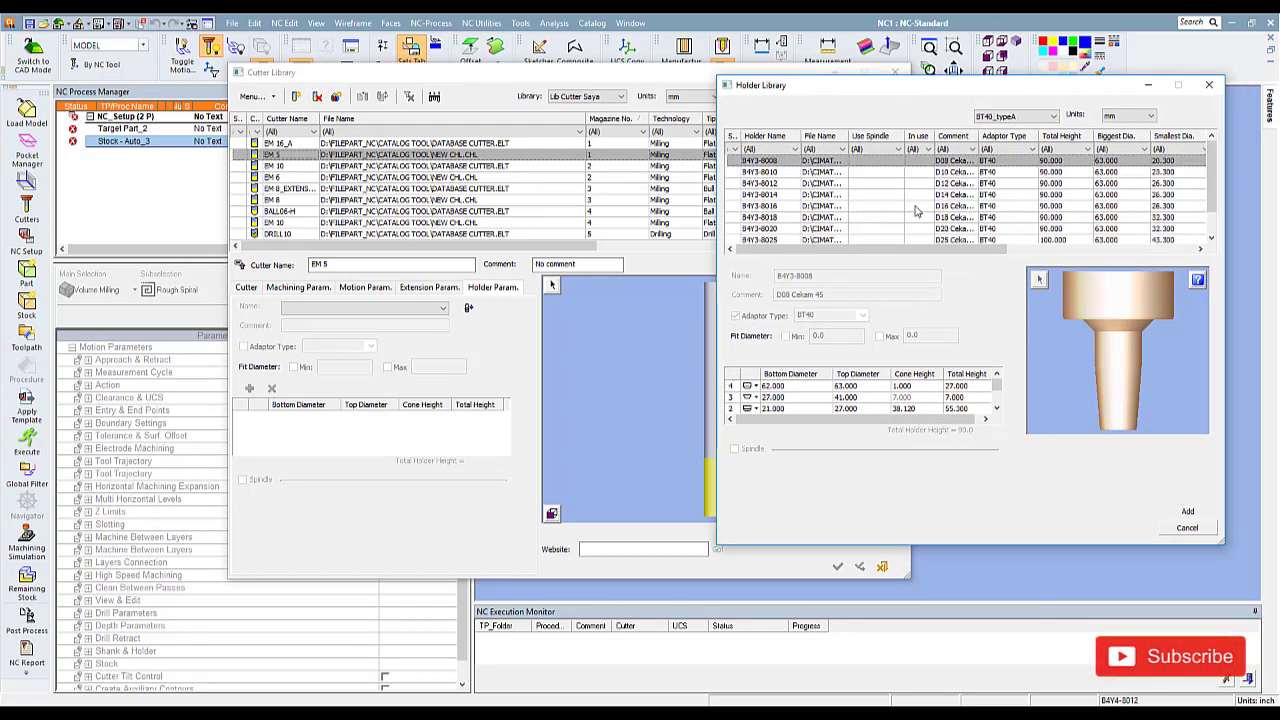
left_click(1055, 117)
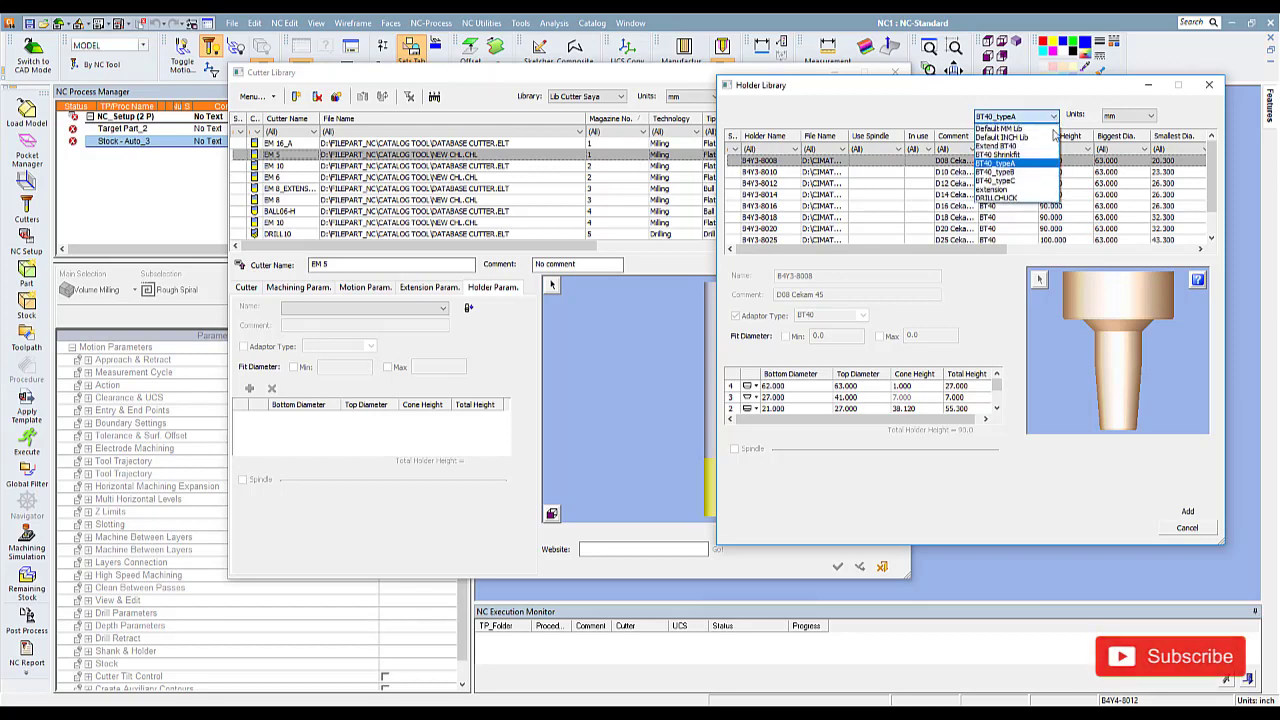
left_click(998, 172)
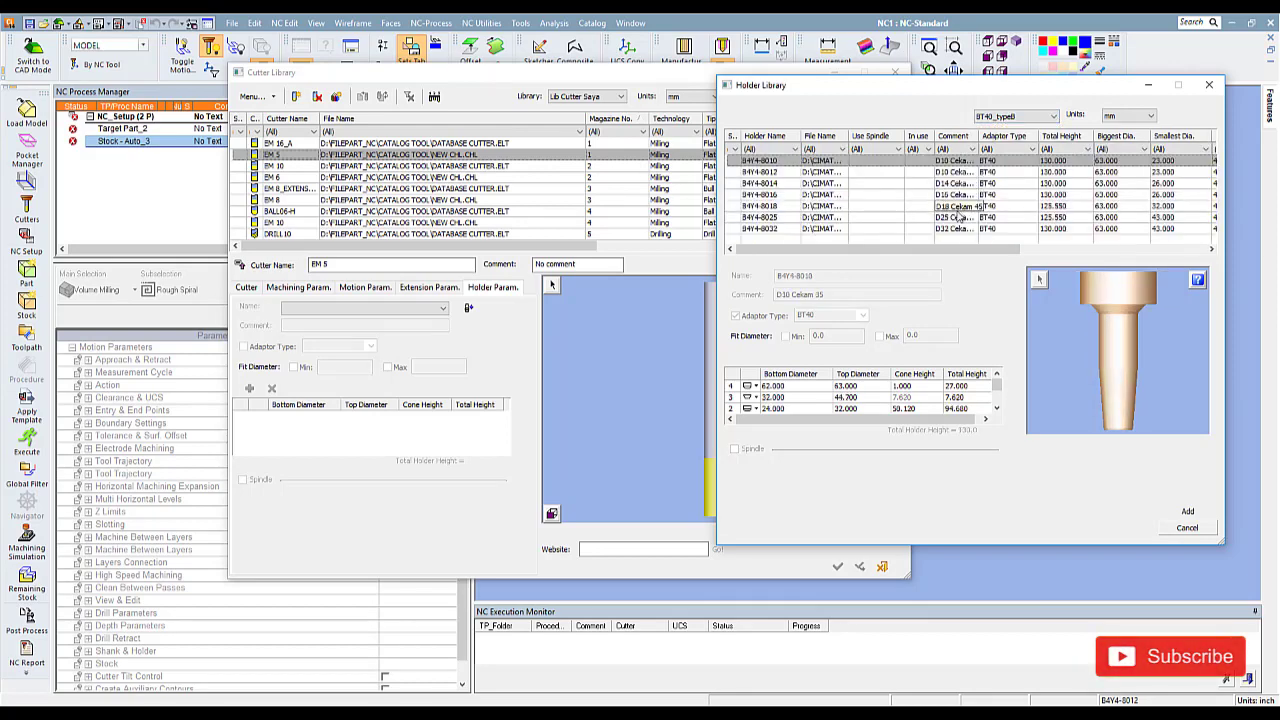
left_click(1045, 118)
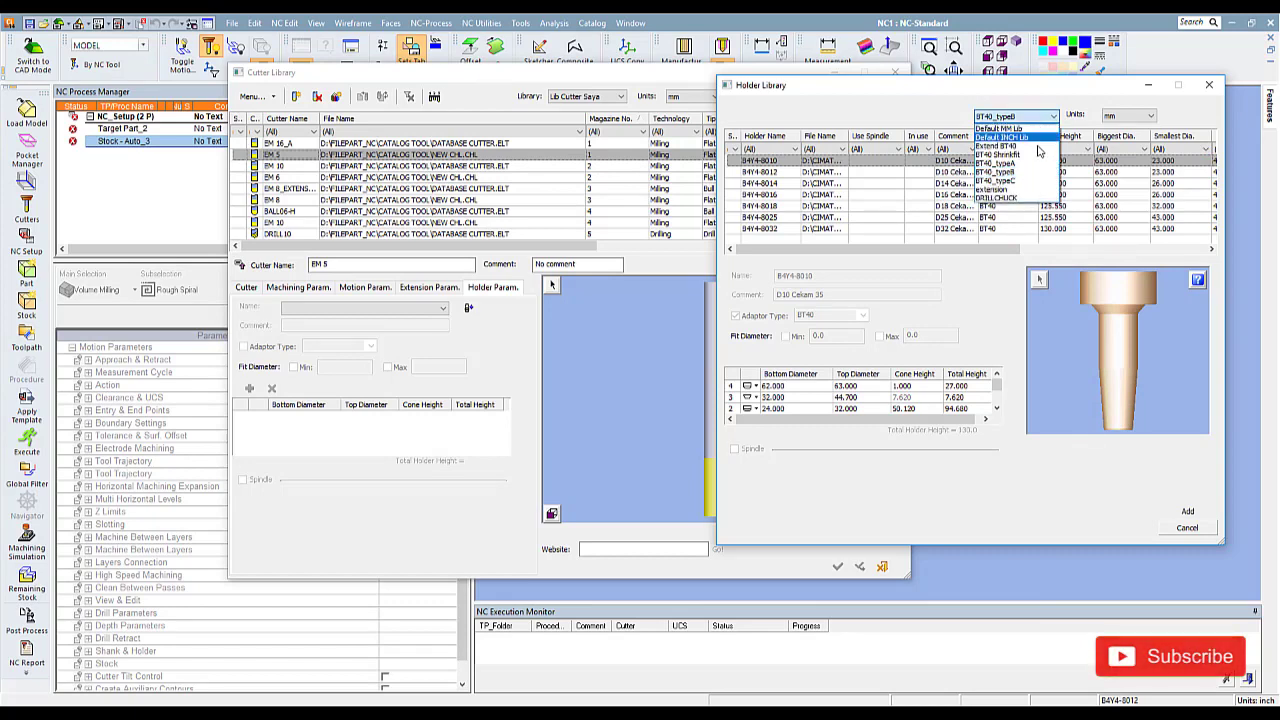
left_click(995, 180)
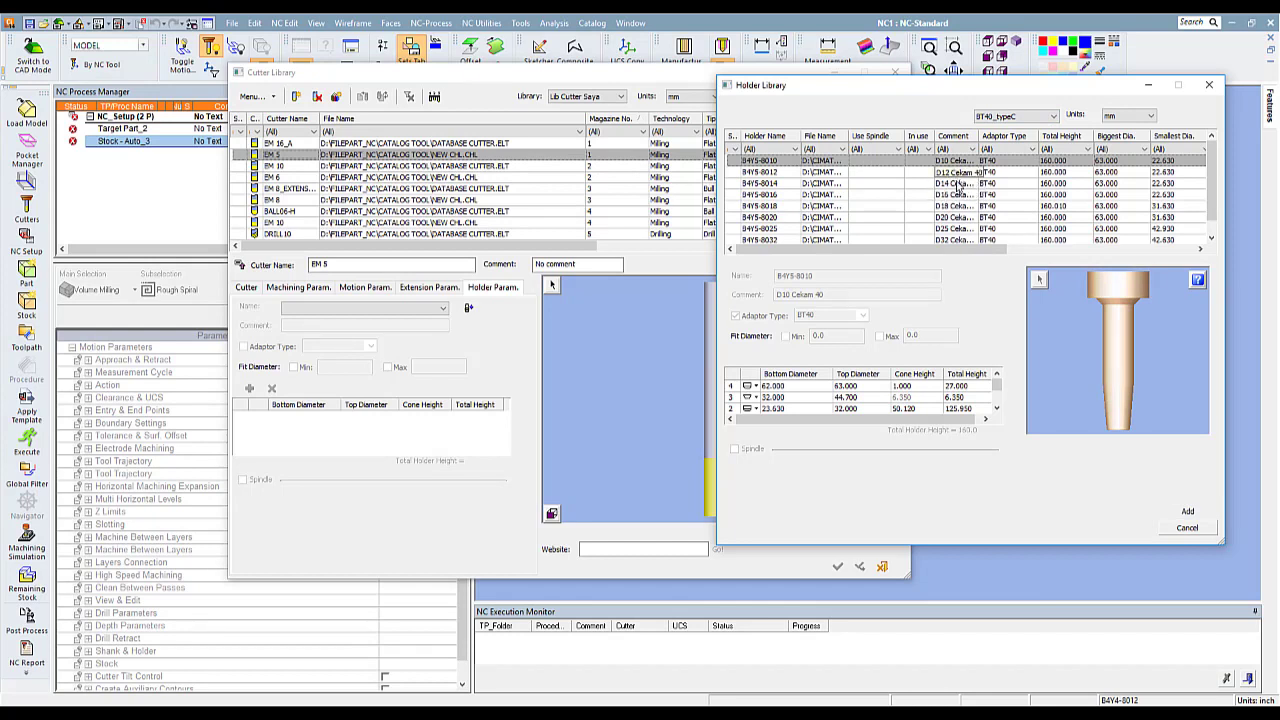
left_click(1013, 118)
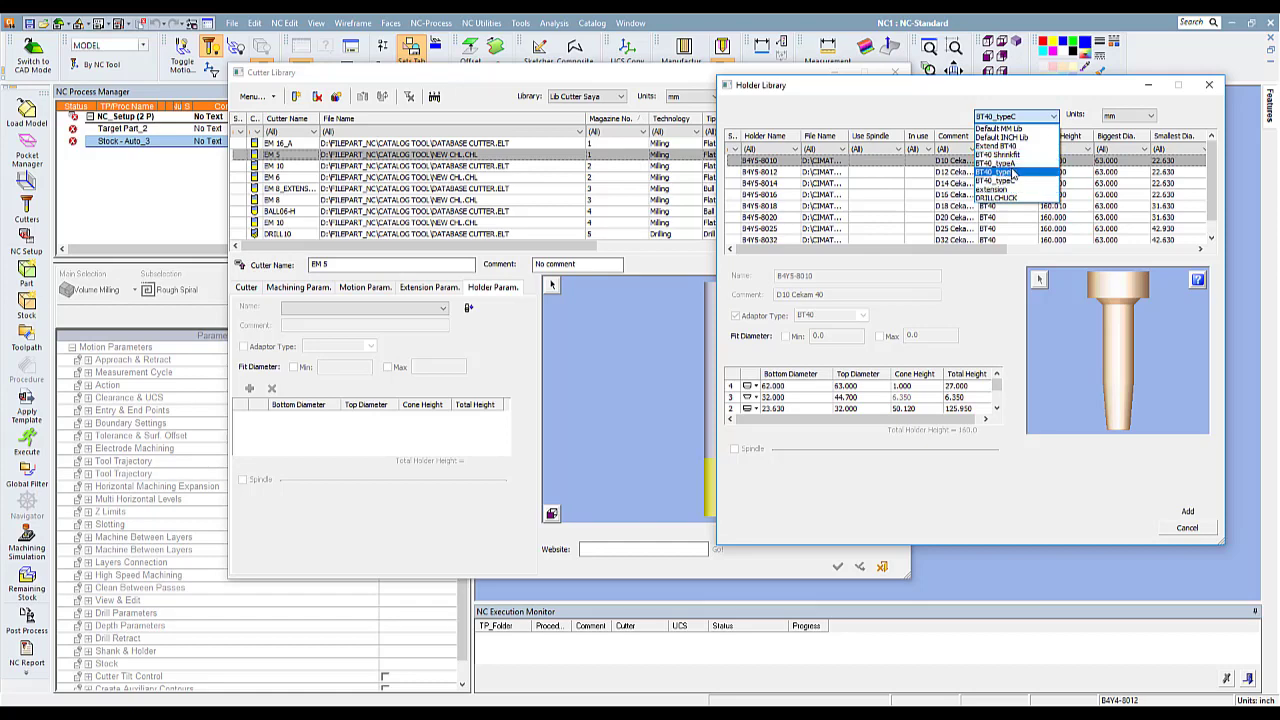
left_click(1005, 163)
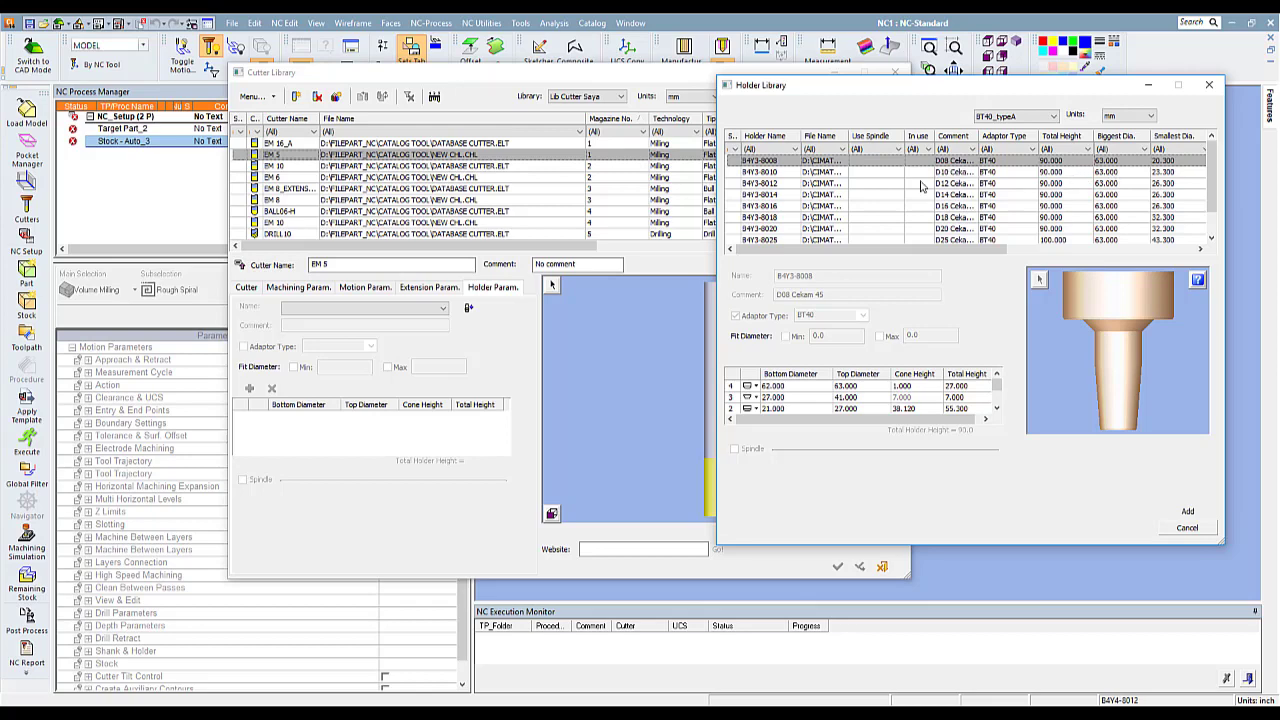
left_click(892, 172)
left_click(1182, 514)
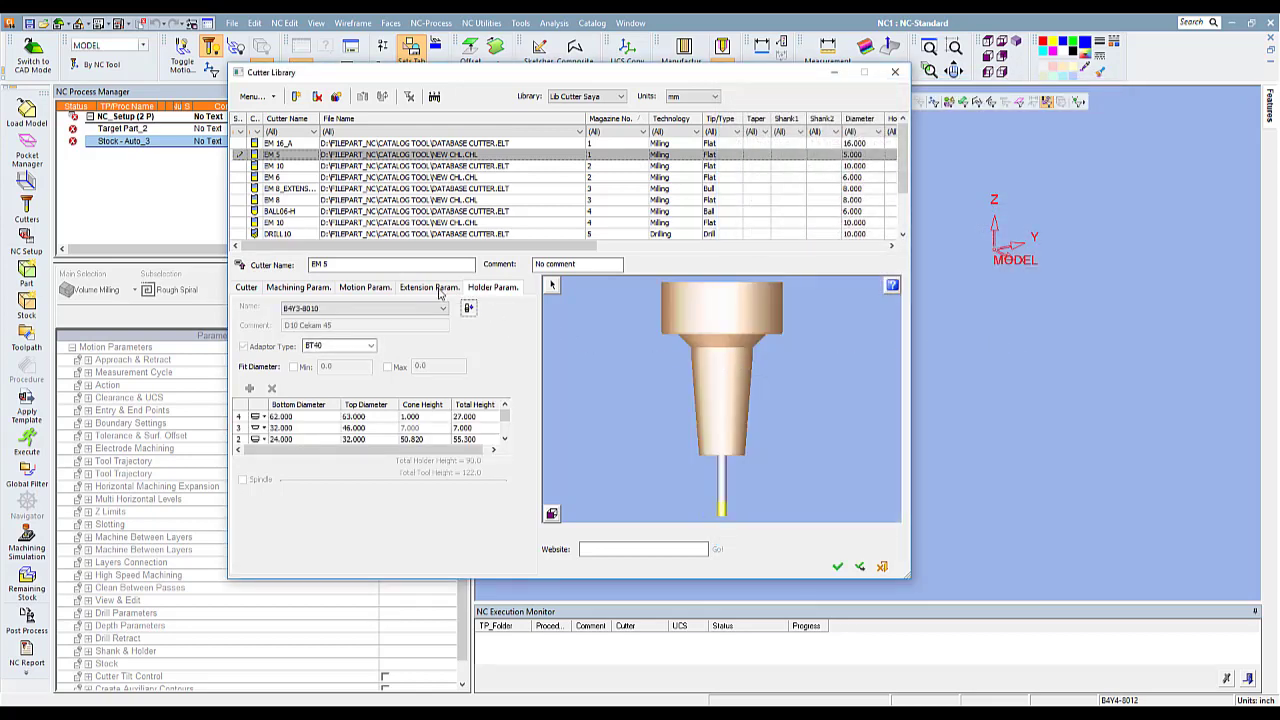
Step: Fit extension EXT1 from the 'extension' library onto cutter EM 5
left_click(430, 287)
left_click(468, 307)
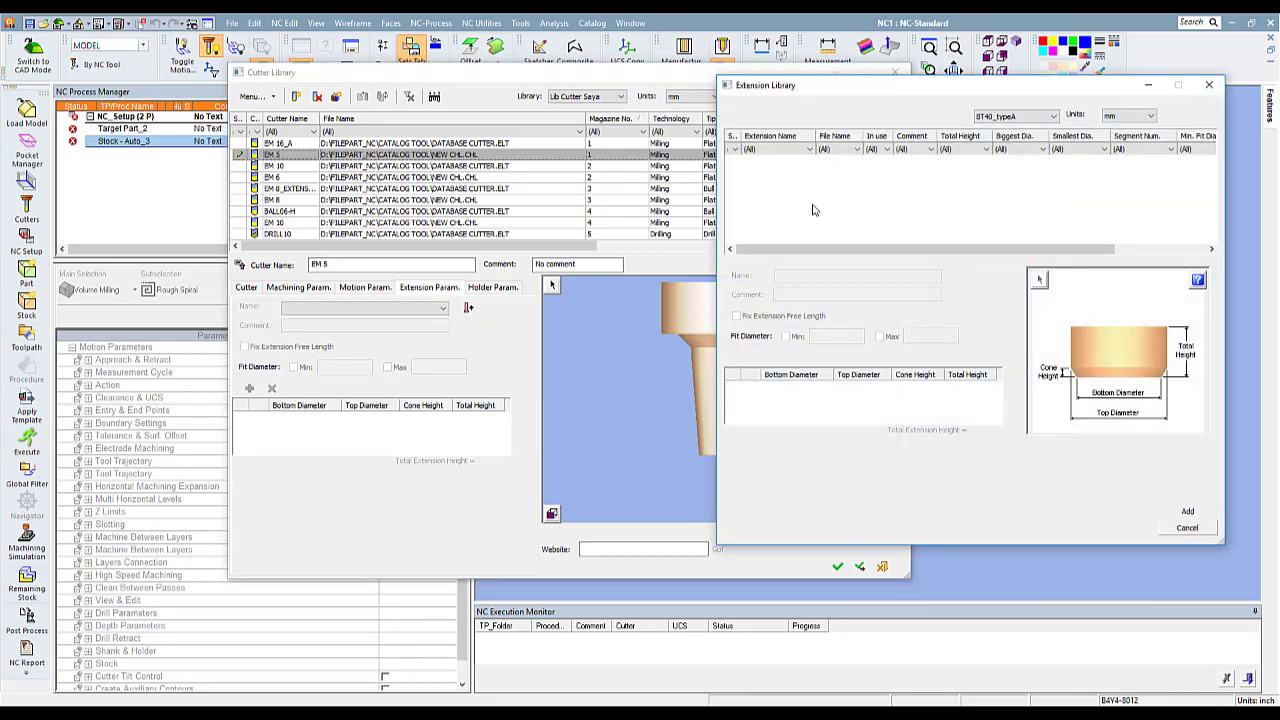
left_click(1049, 117)
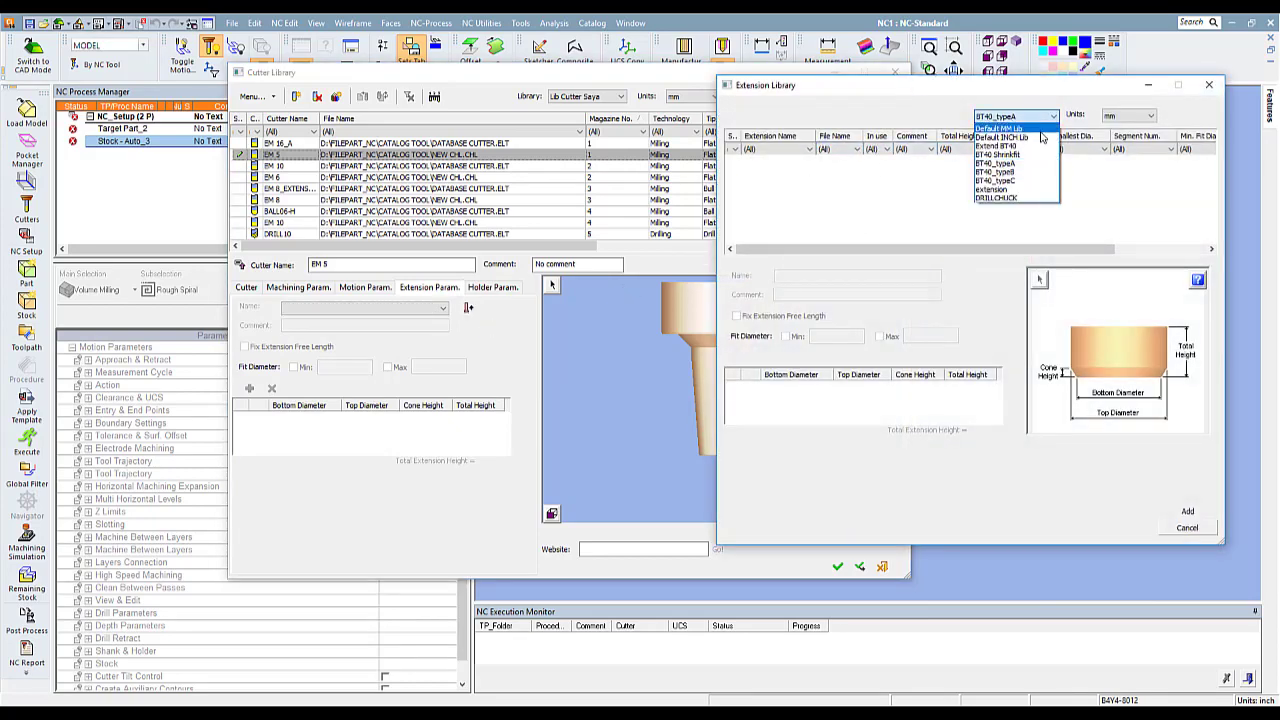
left_click(1031, 193)
left_click(772, 162)
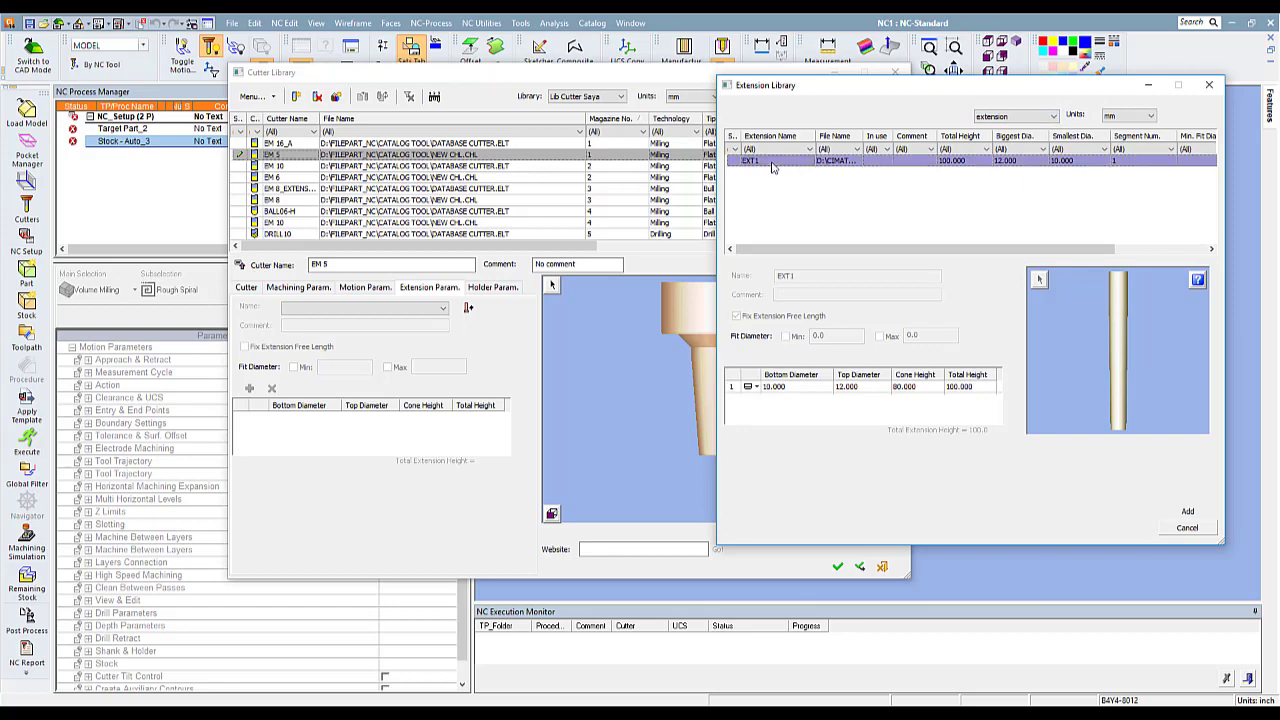
left_click(1188, 514)
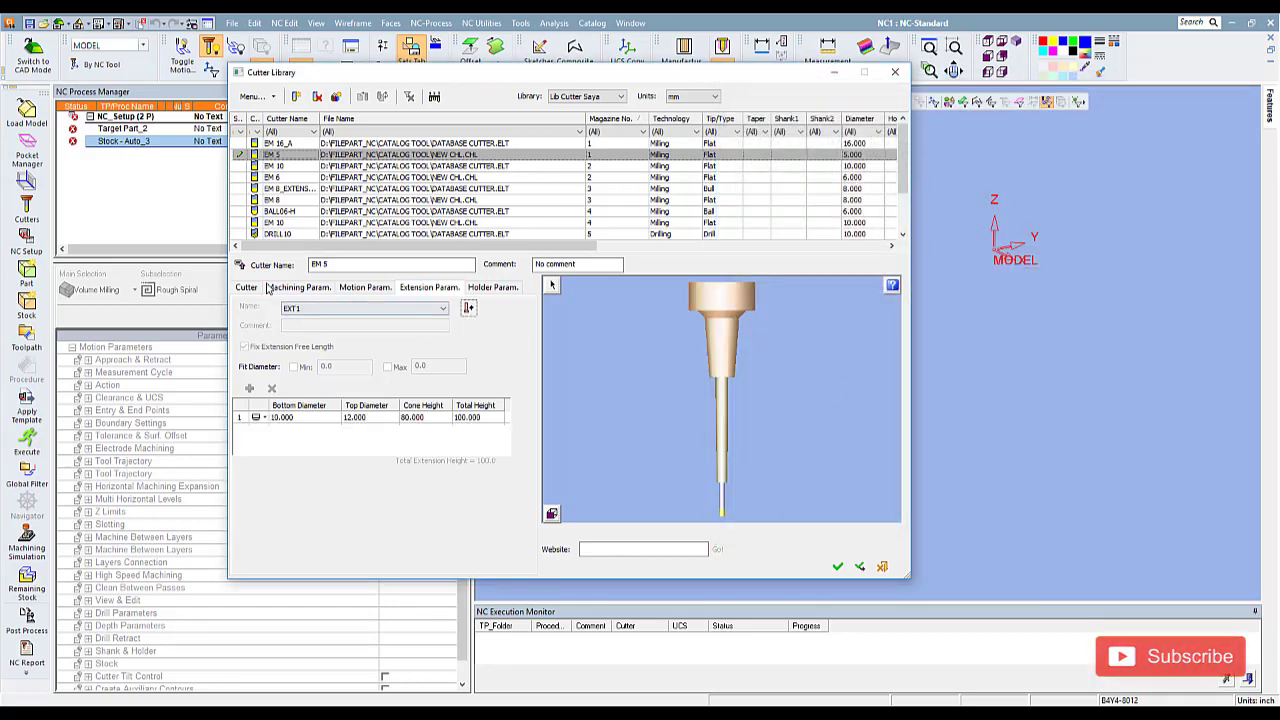
Step: Turn on Full Cutter Length for EM 5 and set clear length to 20.0
left_click(245, 289)
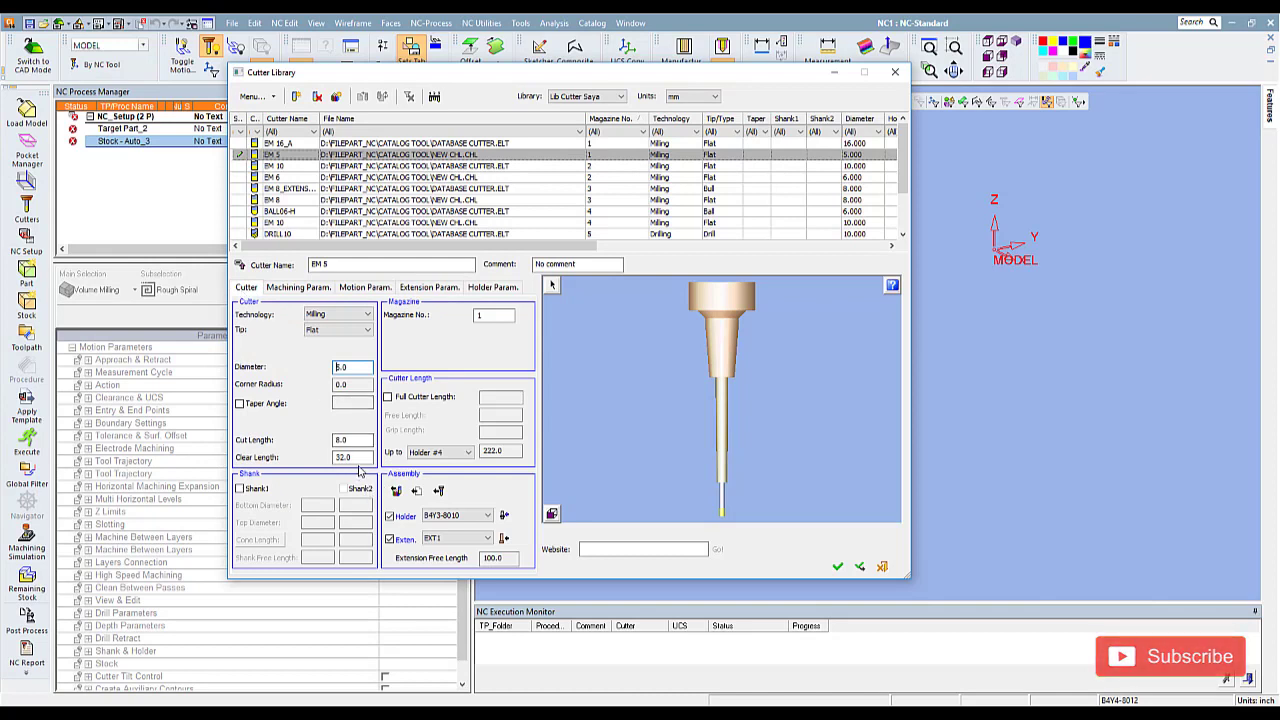
left_click(388, 397)
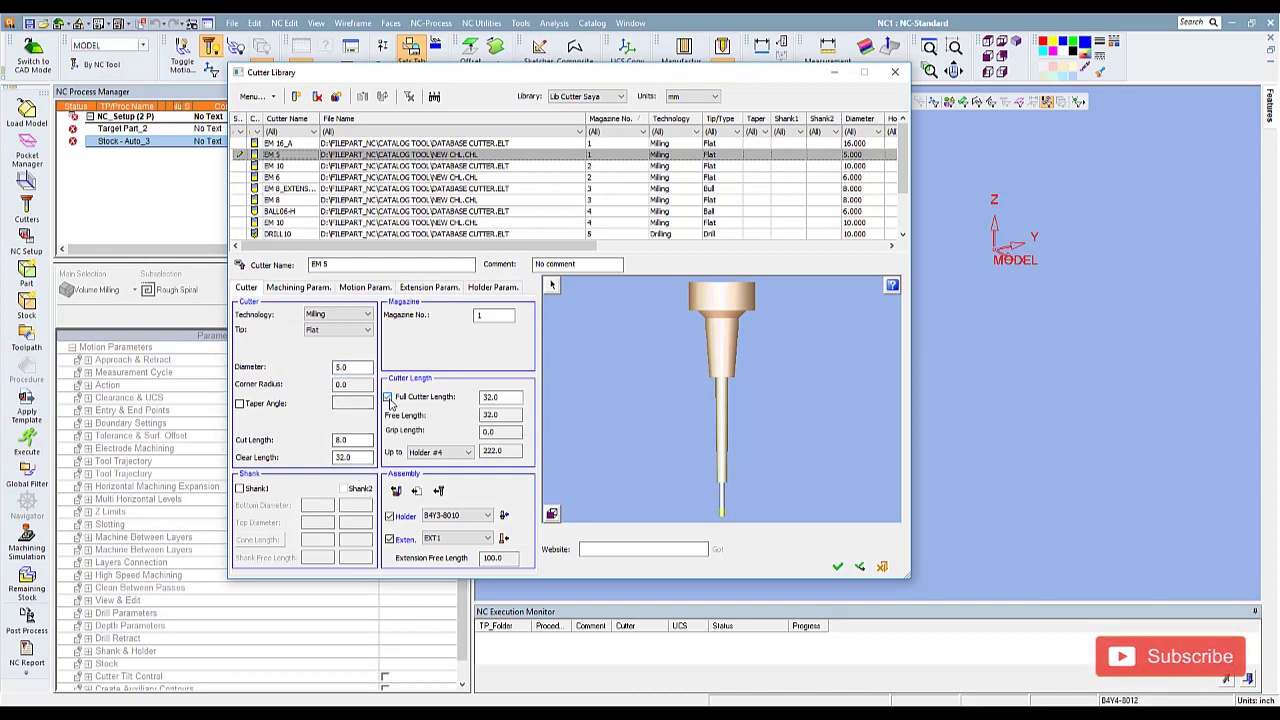
double_click(507, 396)
double_click(350, 457)
type("20")
key("Return")
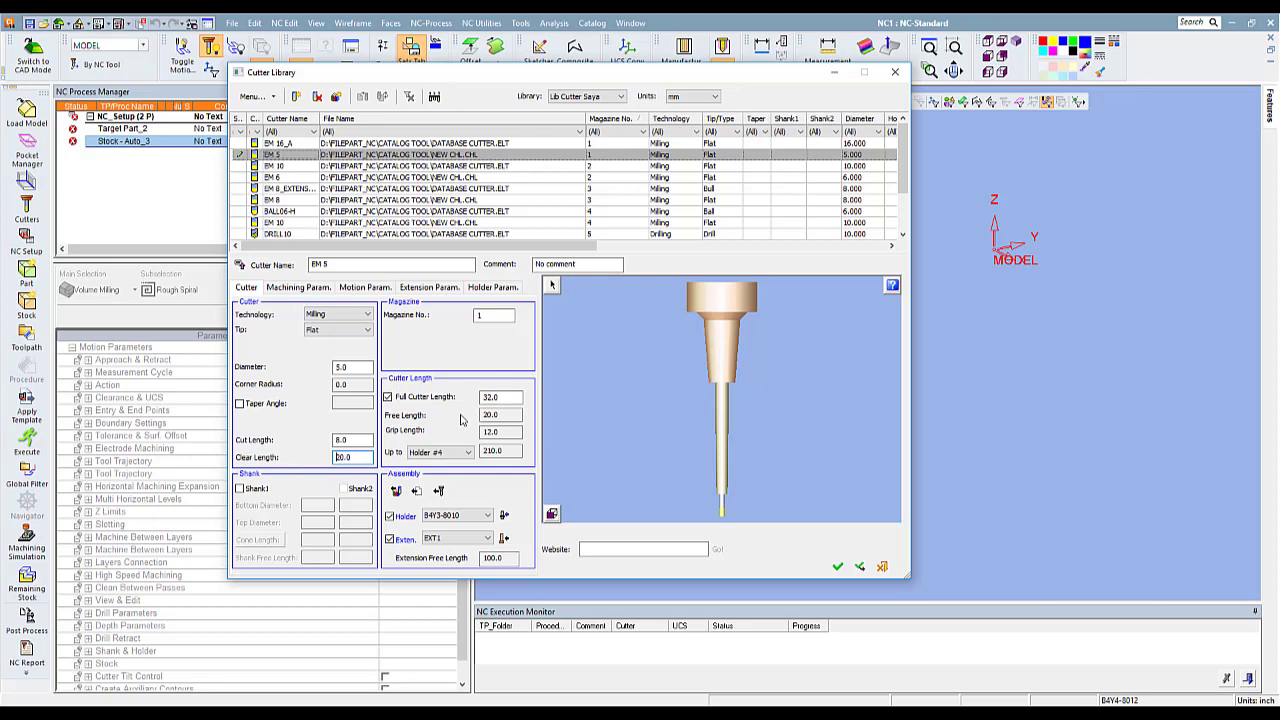
Step: Check the 32.0 full and 12.0 grip lengths, apply, and close the Cutter Library
left_click(484, 397)
left_click(343, 459)
left_click_drag(503, 397, 472, 397)
left_click(344, 457)
left_click_drag(507, 432, 418, 448)
left_click(859, 566)
left_click(884, 568)
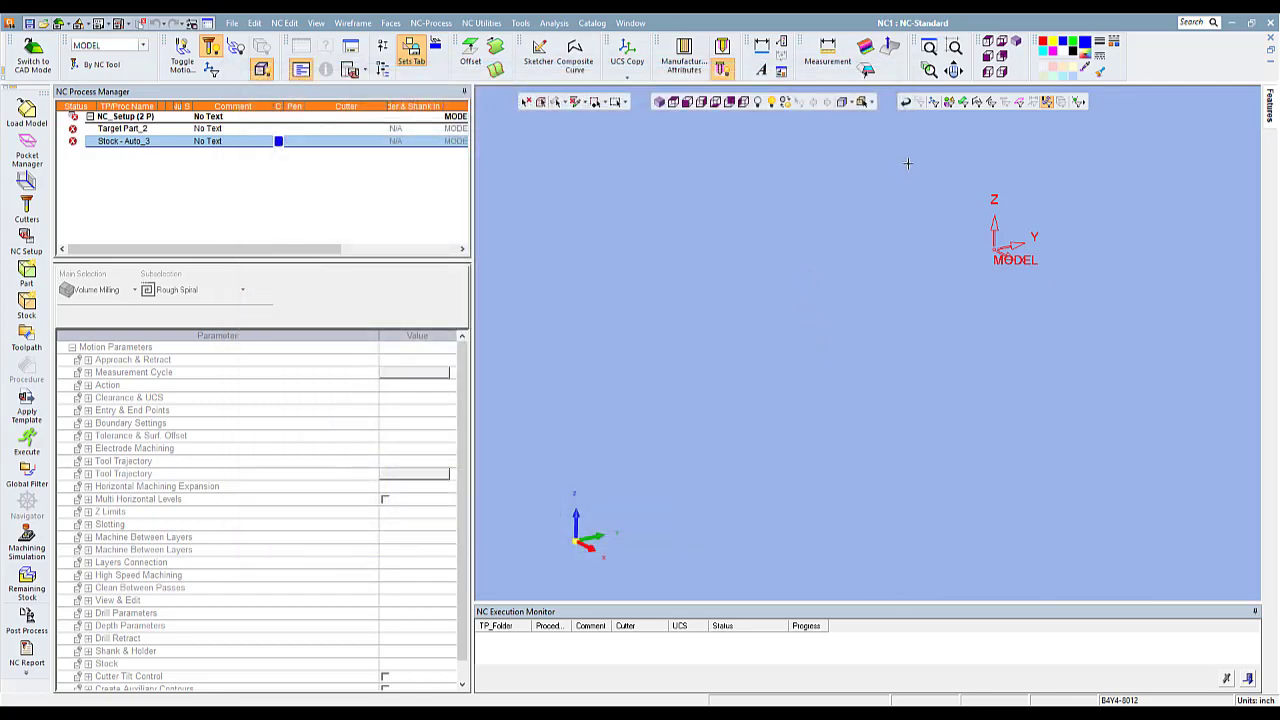
Step: Close NC1 without saving its changes and create a new NC document, NC2
left_click(1271, 40)
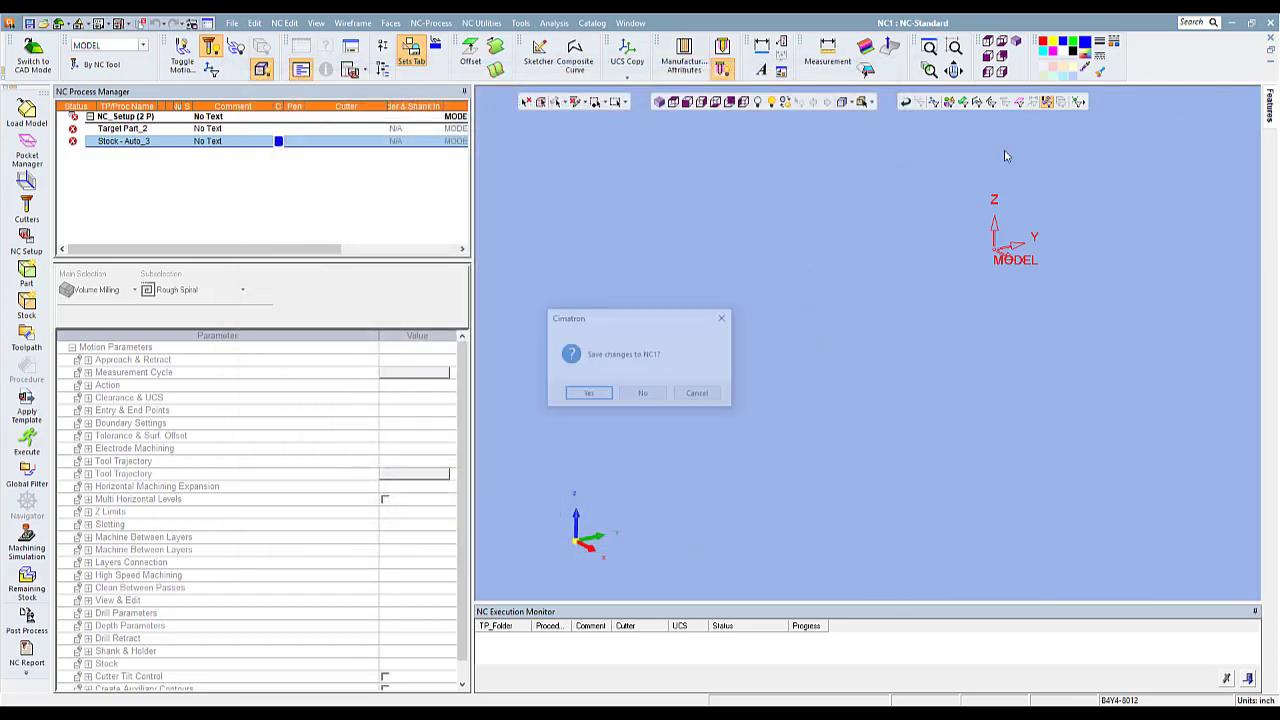
left_click(645, 396)
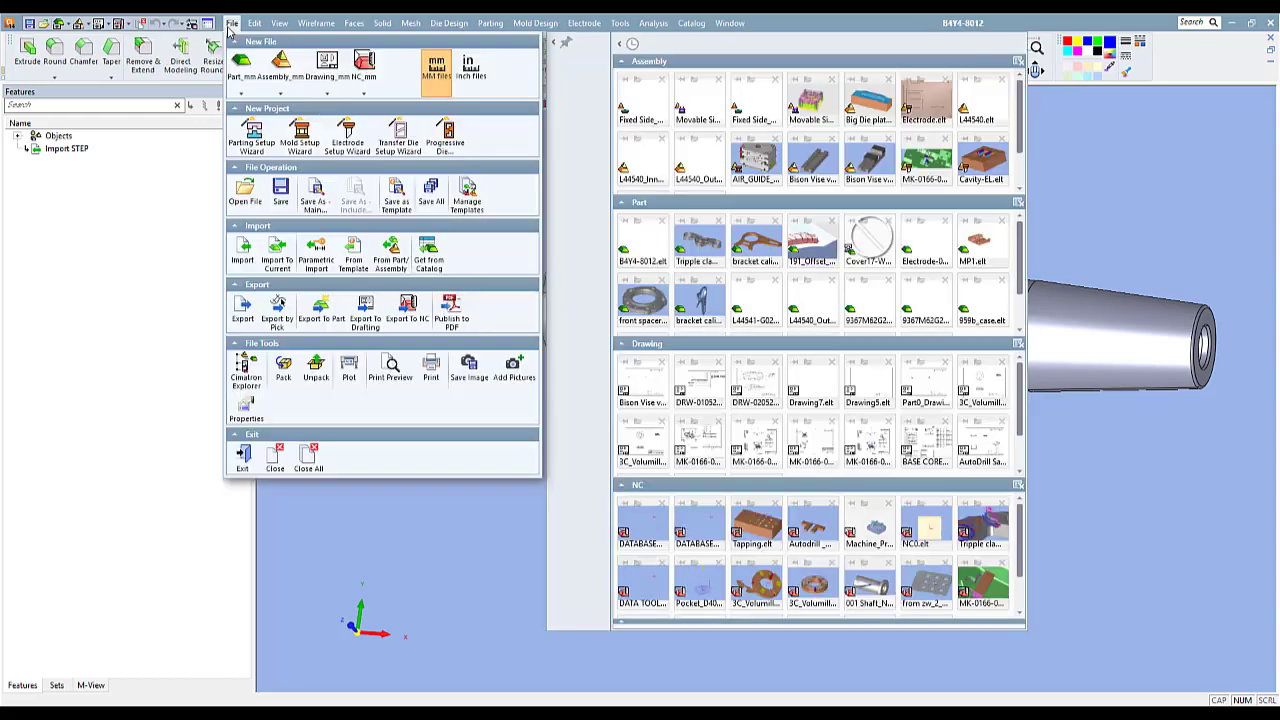
left_click(231, 22)
left_click(359, 82)
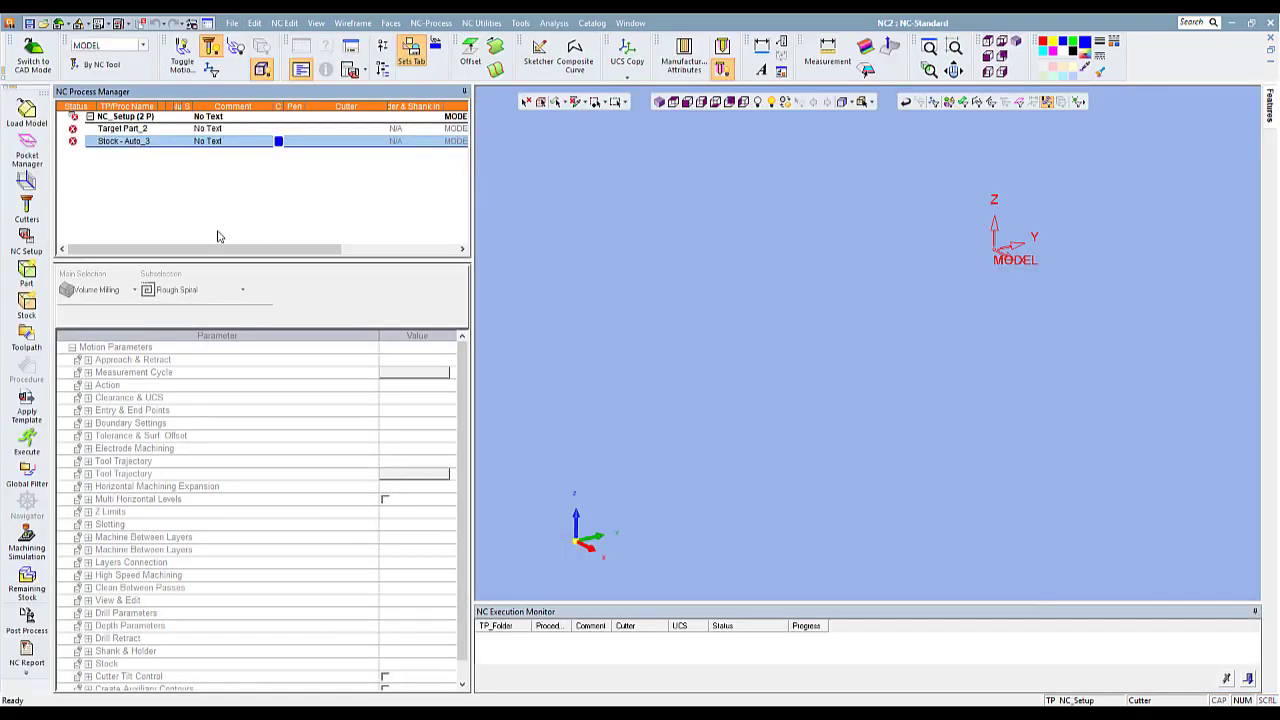
Step: Add cutter EM 5 from Lib Cutter Saya to NC2, with holder B4Y3-8010 and extension EXT1
left_click(26, 207)
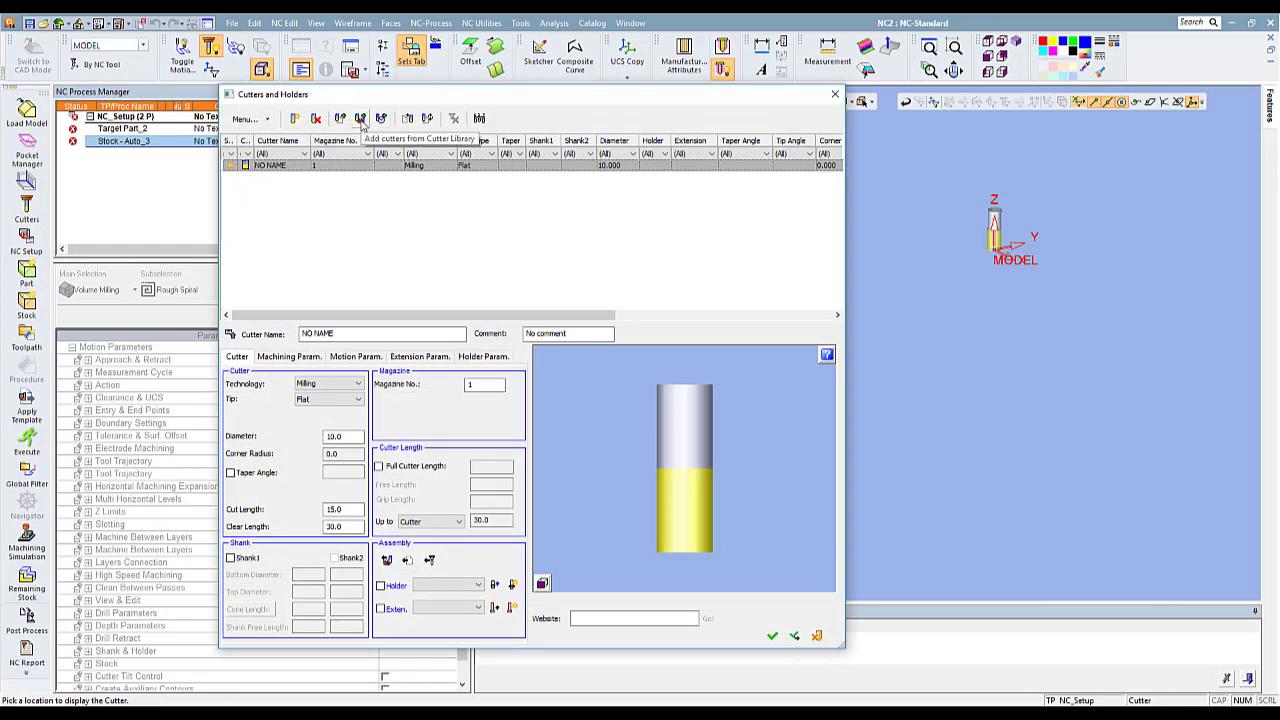
left_click(361, 119)
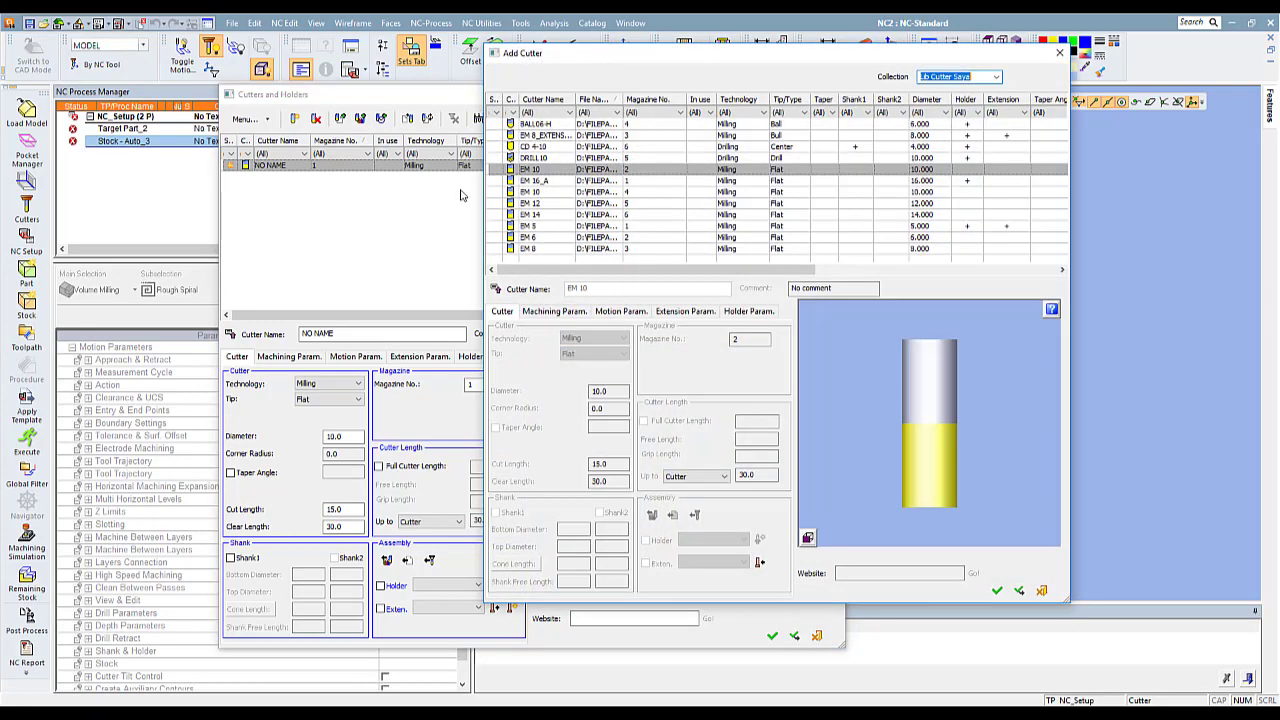
left_click(996, 77)
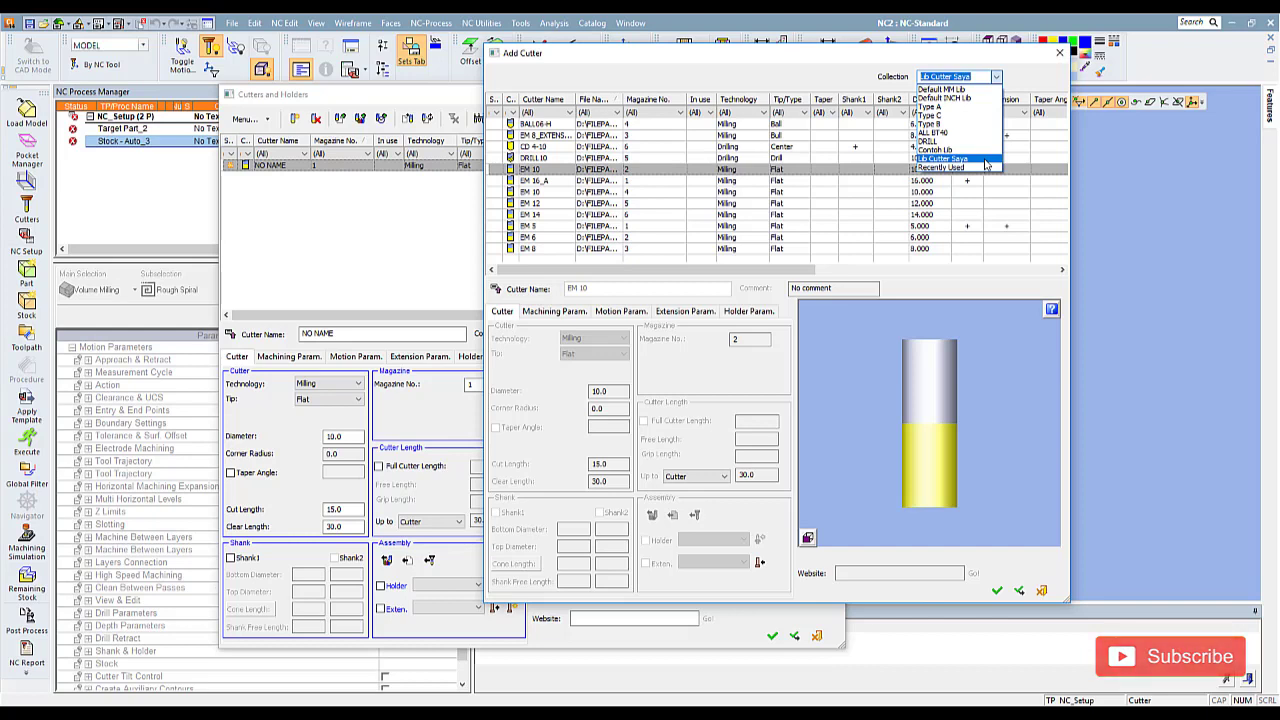
left_click(945, 158)
left_click(548, 160)
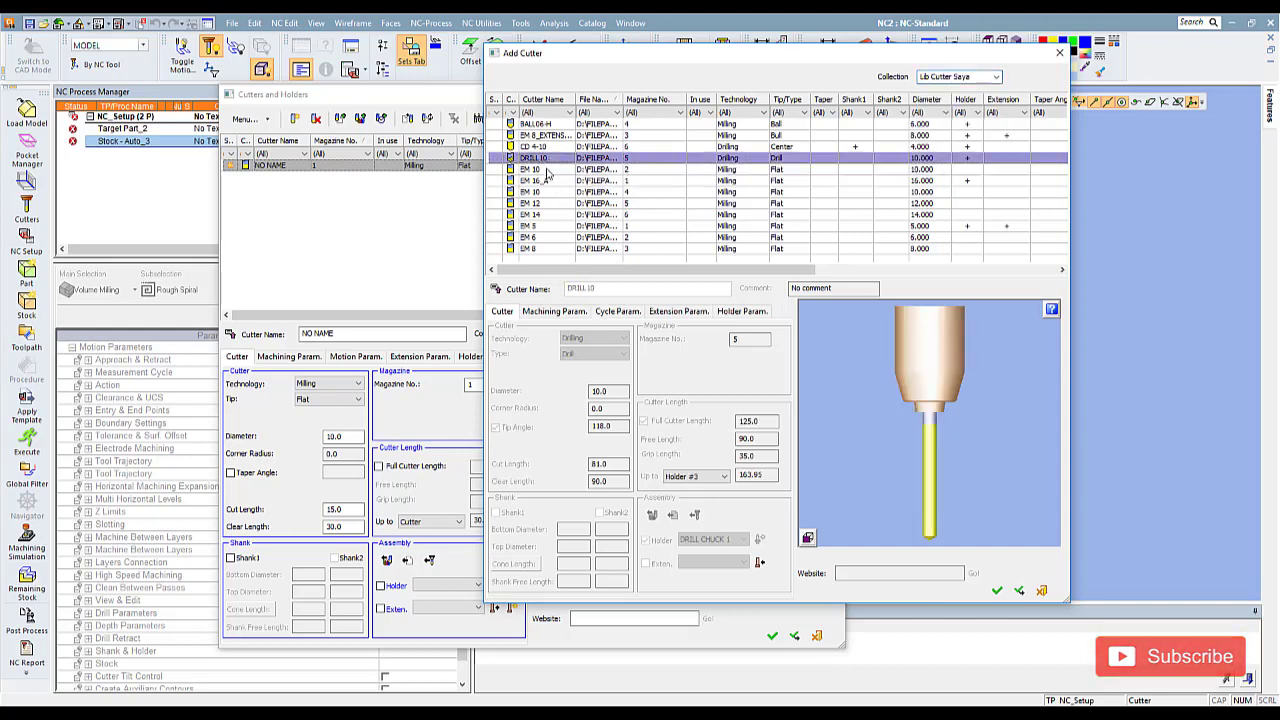
left_click(545, 181)
left_click_drag(545, 181, 557, 252)
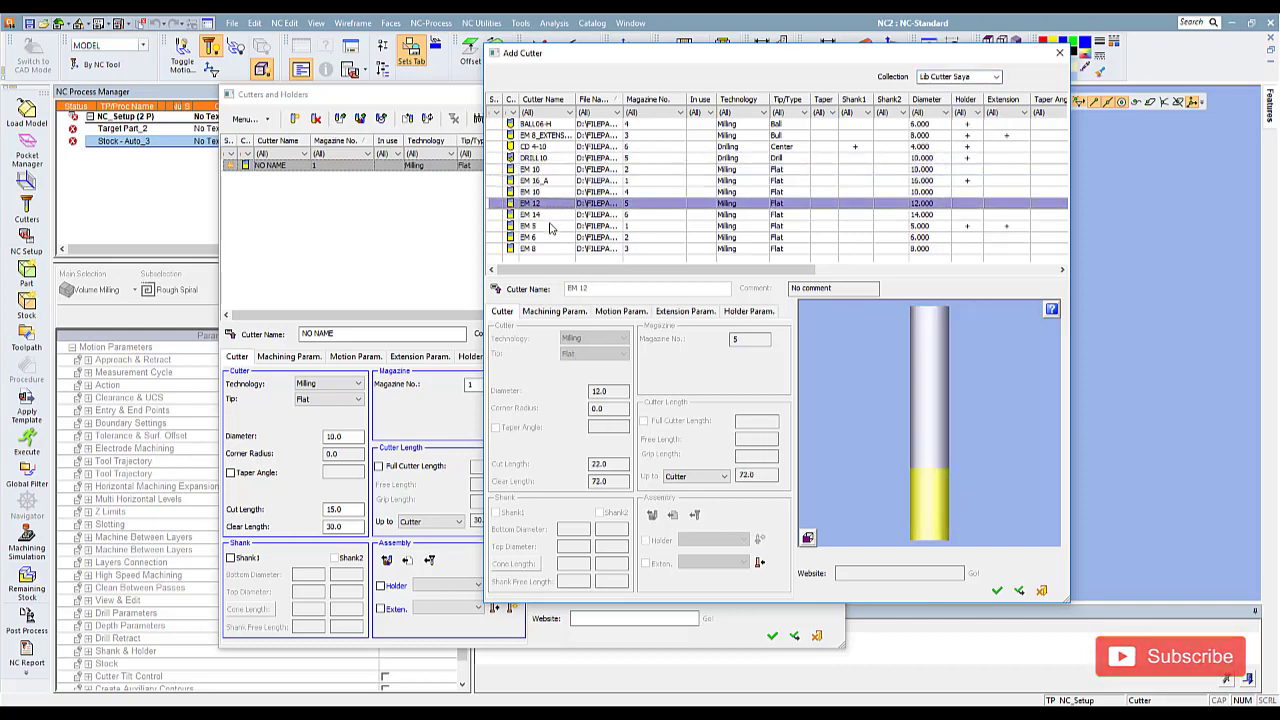
left_click(549, 228)
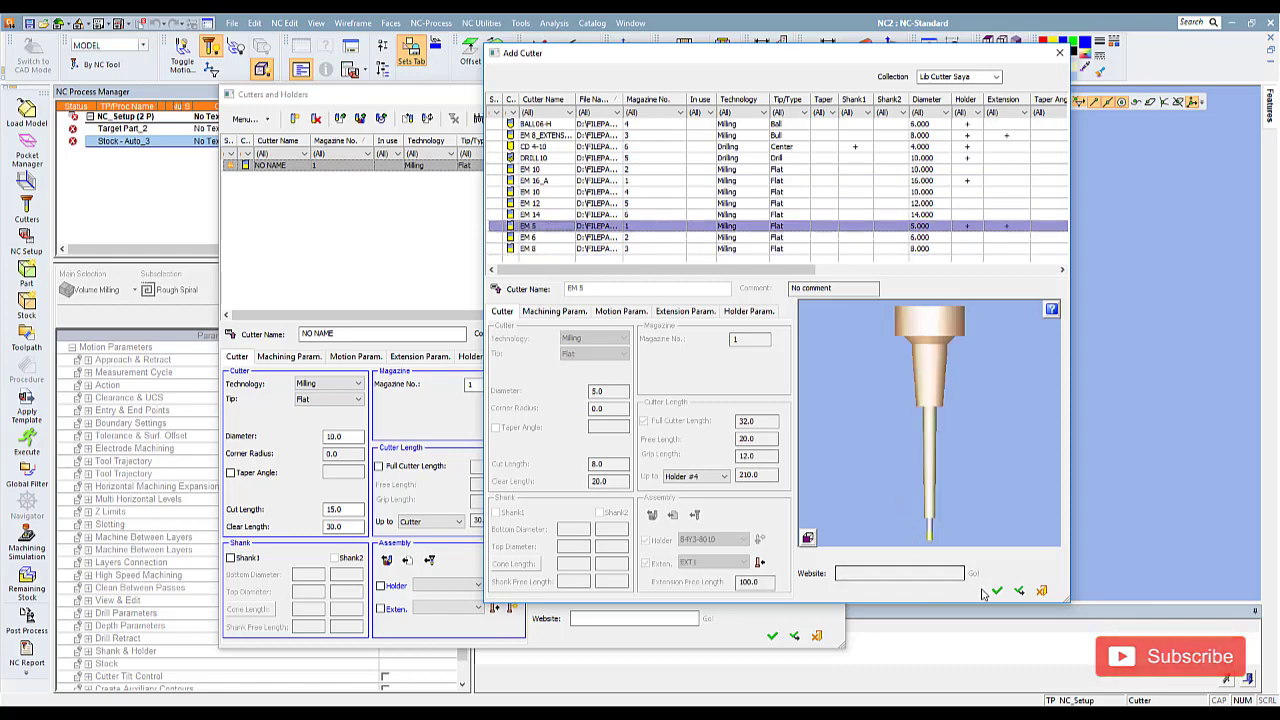
left_click(996, 590)
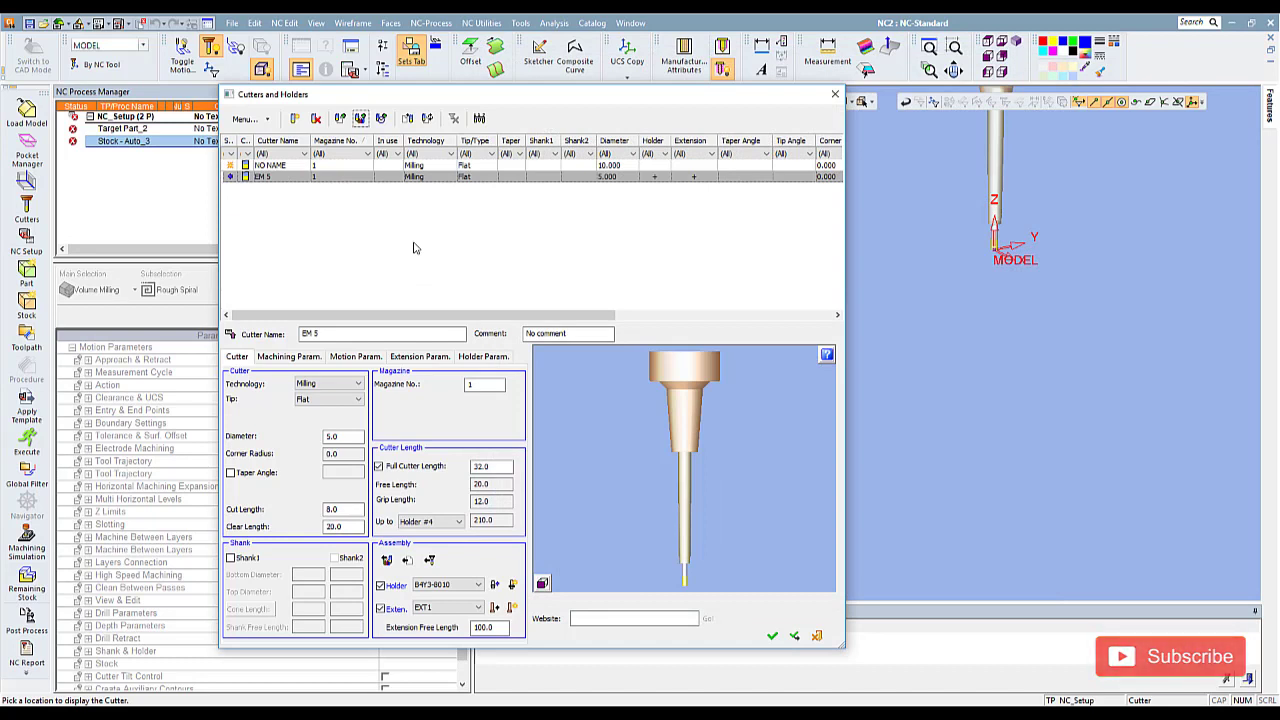
left_click(307, 362)
left_click(358, 365)
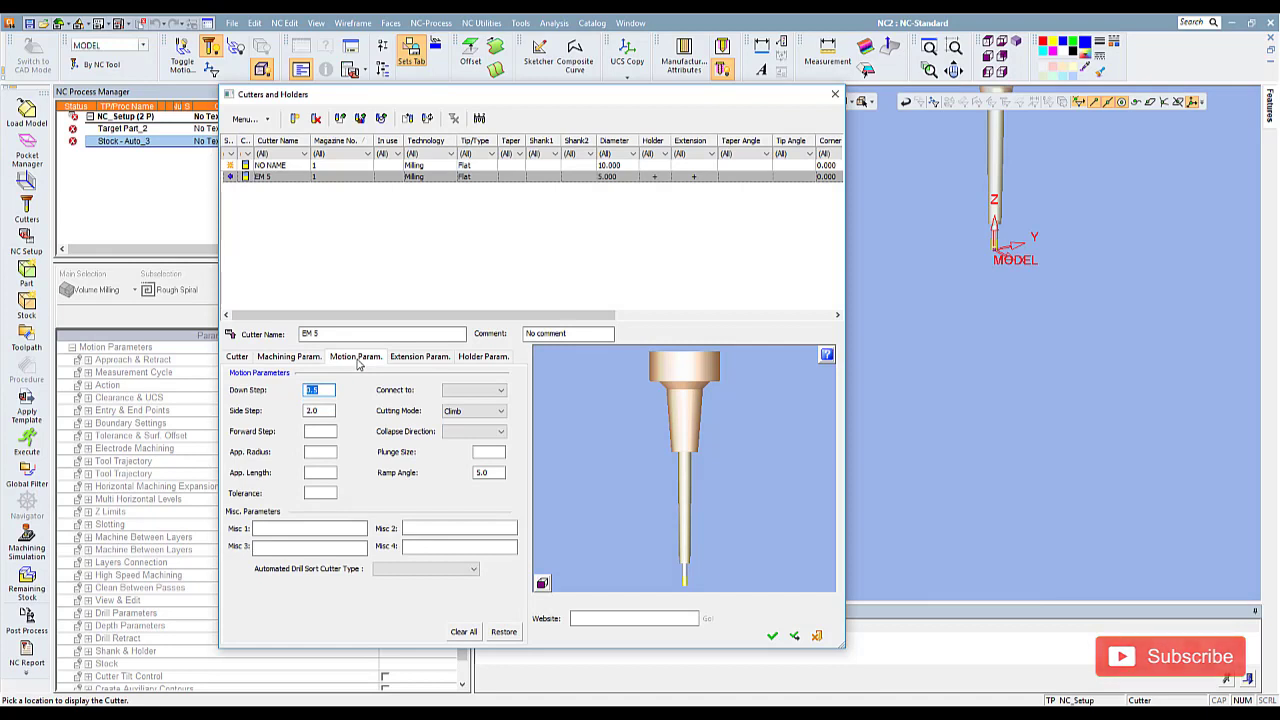
left_click(271, 363)
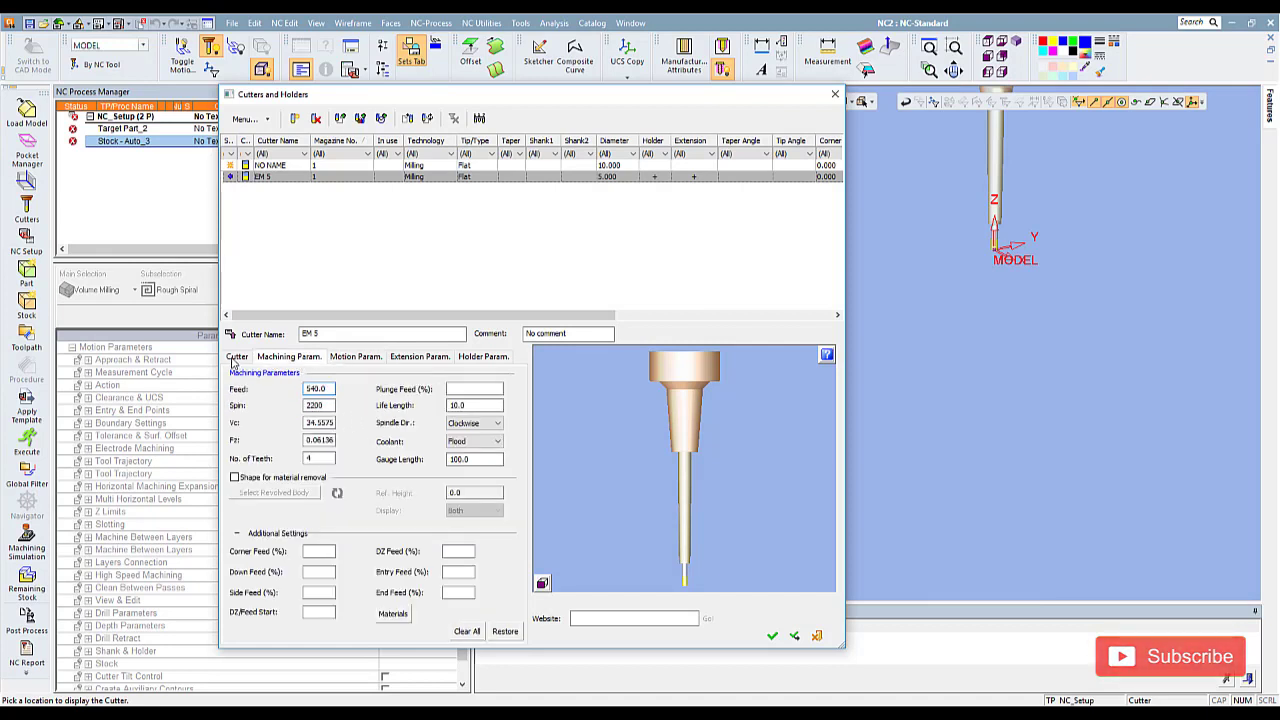
left_click(235, 360)
left_click(292, 360)
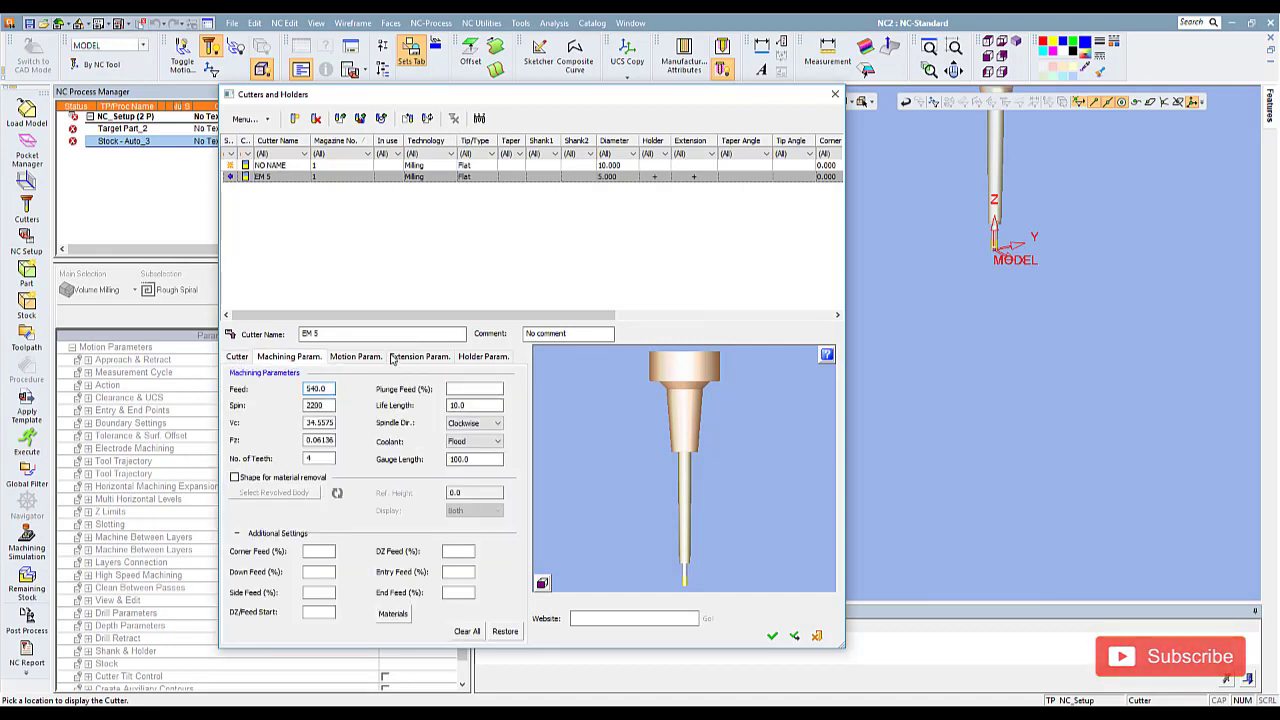